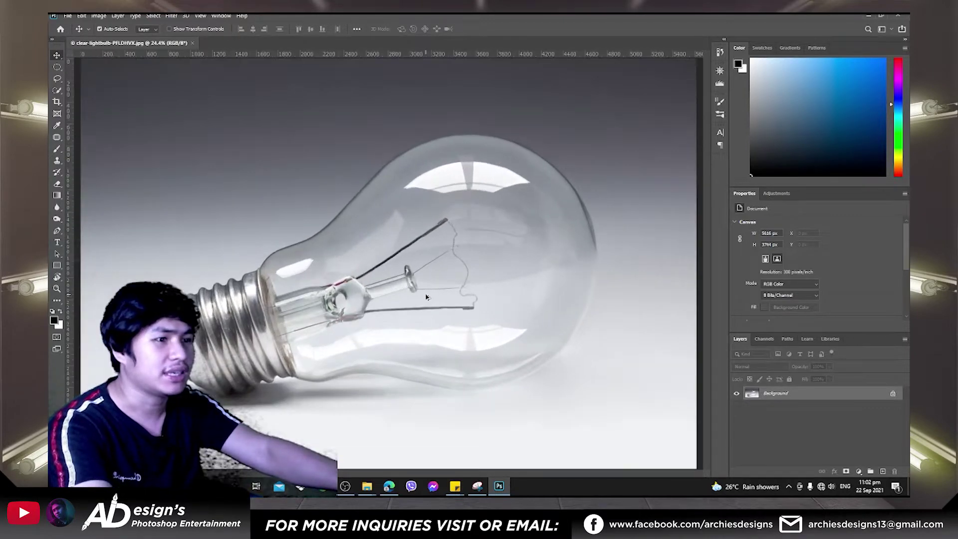
# Open the clear light bulb photo and zoom in slightly on the canvas
pyautogui.scroll(2, 434, 298)
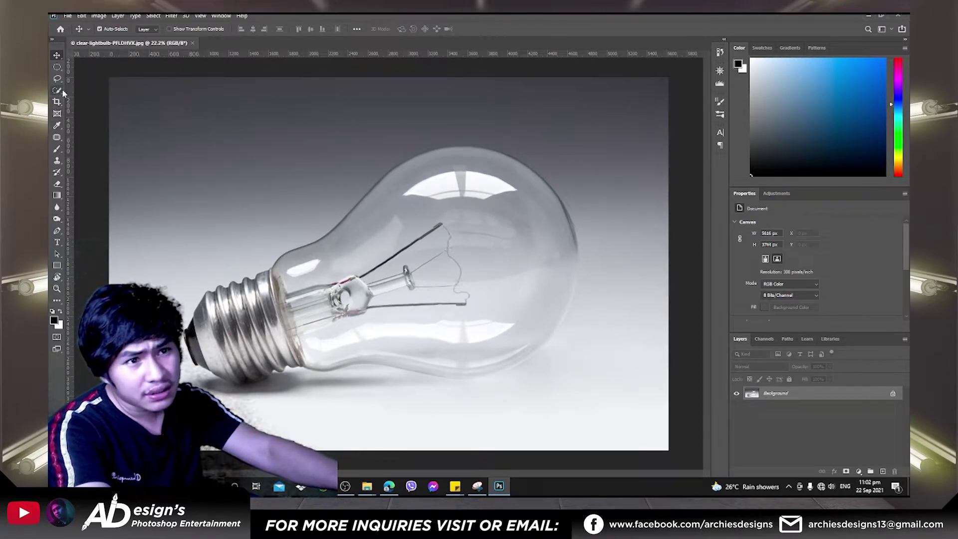
# Lasso a selection around the filament and support wires inside the bulb
pyautogui.rightClick(58, 79)
pyautogui.click(99, 89)
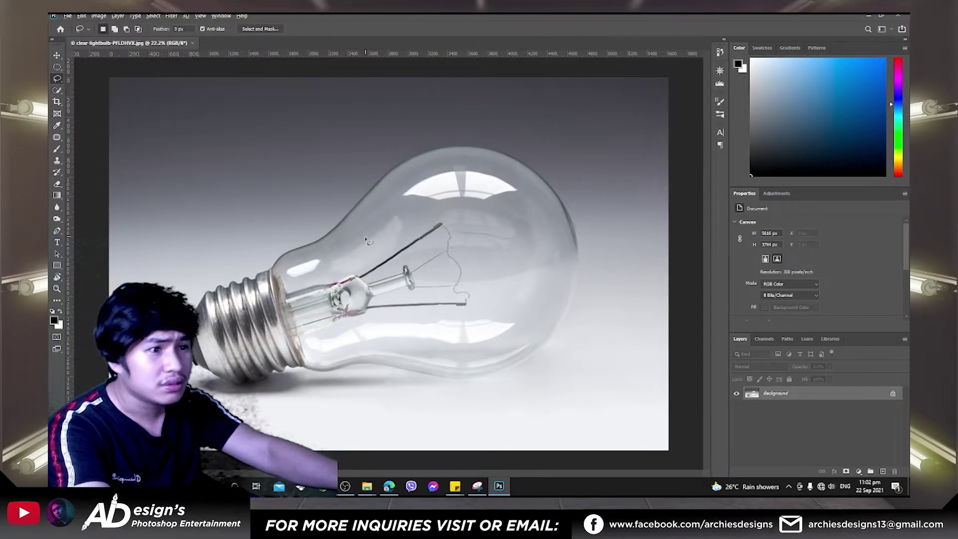
pyautogui.scroll(2, 389, 336)
pyautogui.scroll(-3, 390, 335)
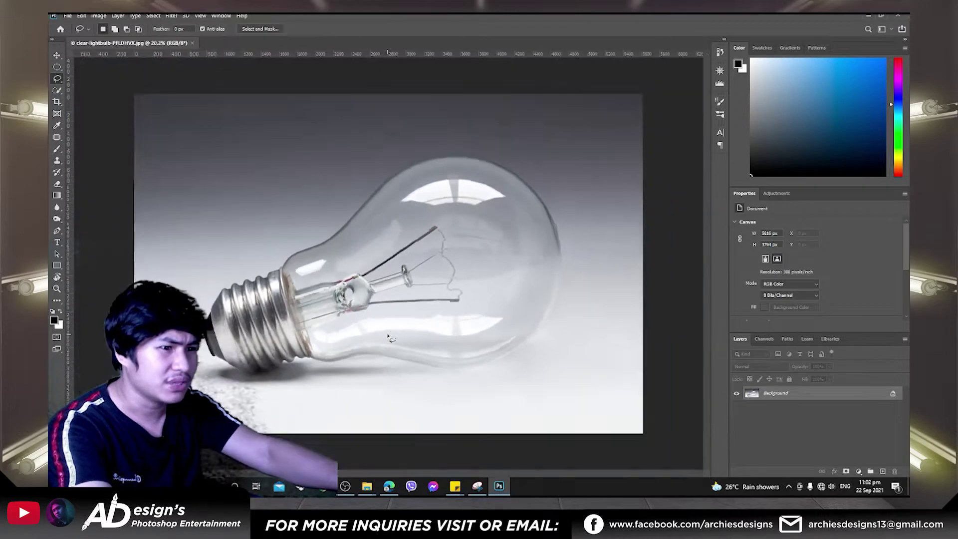
pyautogui.scroll(3, 389, 338)
pyautogui.scroll(-2, 415, 362)
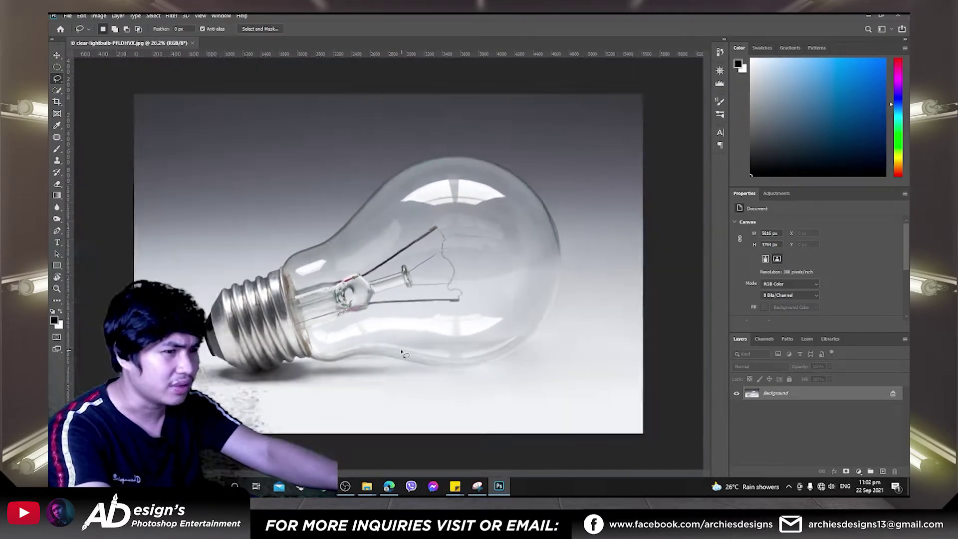
pyautogui.scroll(3, 399, 349)
pyautogui.scroll(1, 440, 342)
pyautogui.scroll(-3, 444, 341)
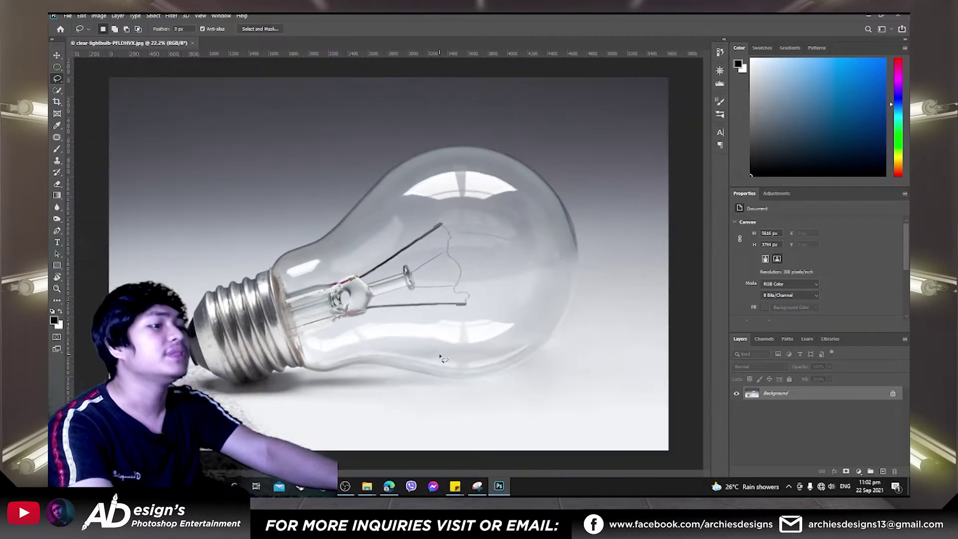
pyautogui.scroll(3, 434, 343)
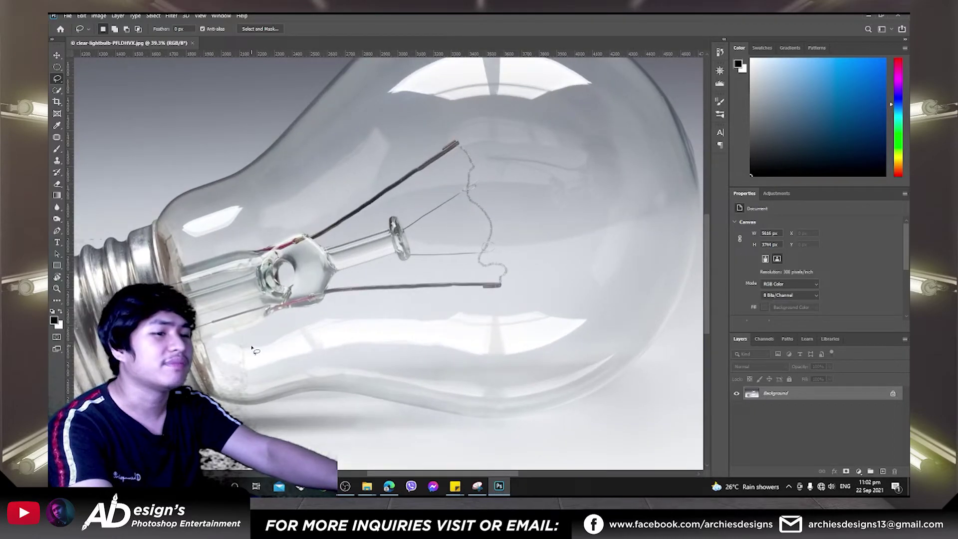
pyautogui.moveTo(537, 279)
pyautogui.mouseDown()
pyautogui.moveTo(184, 256)
pyautogui.moveTo(255, 343)
pyautogui.mouseUp()
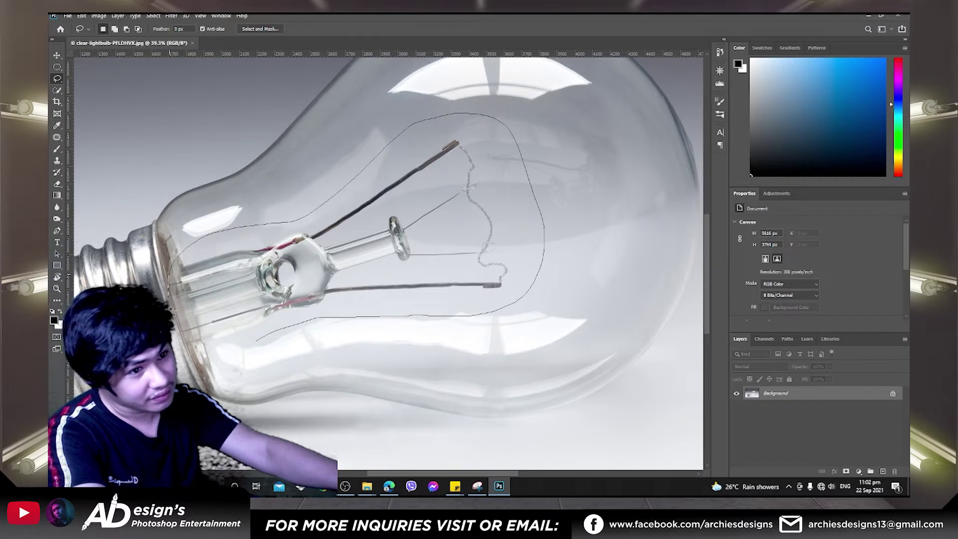
pyautogui.scroll(-3, 306, 343)
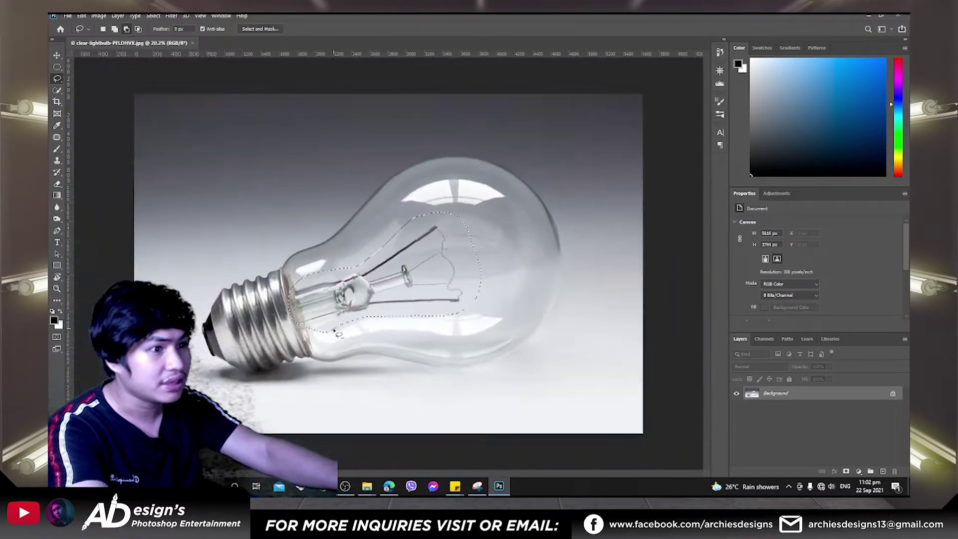
pyautogui.scroll(3, 344, 347)
pyautogui.scroll(1, 383, 351)
pyautogui.scroll(-3, 402, 313)
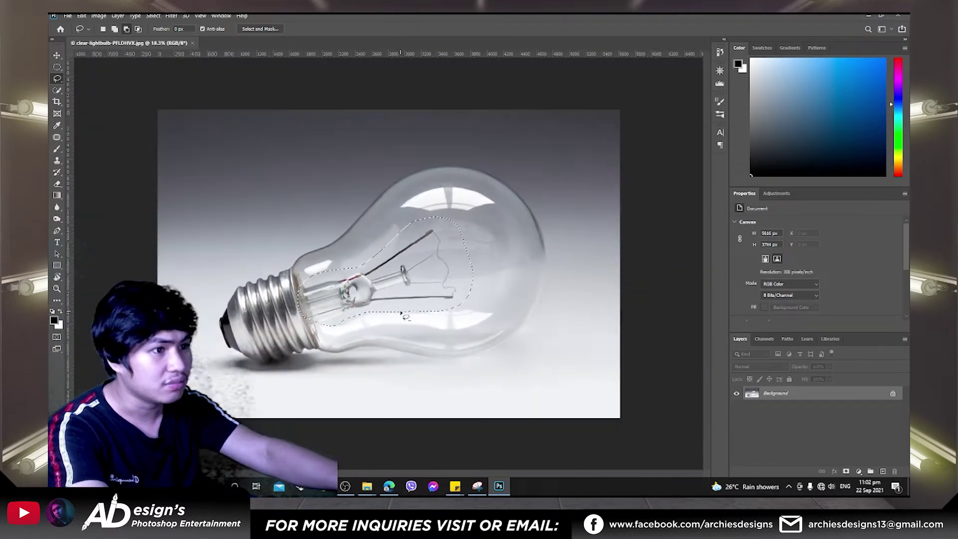
# Fill the selection with Content-Aware to erase the filament, then deselect
pyautogui.rightClick(434, 240)
pyautogui.click(489, 344)
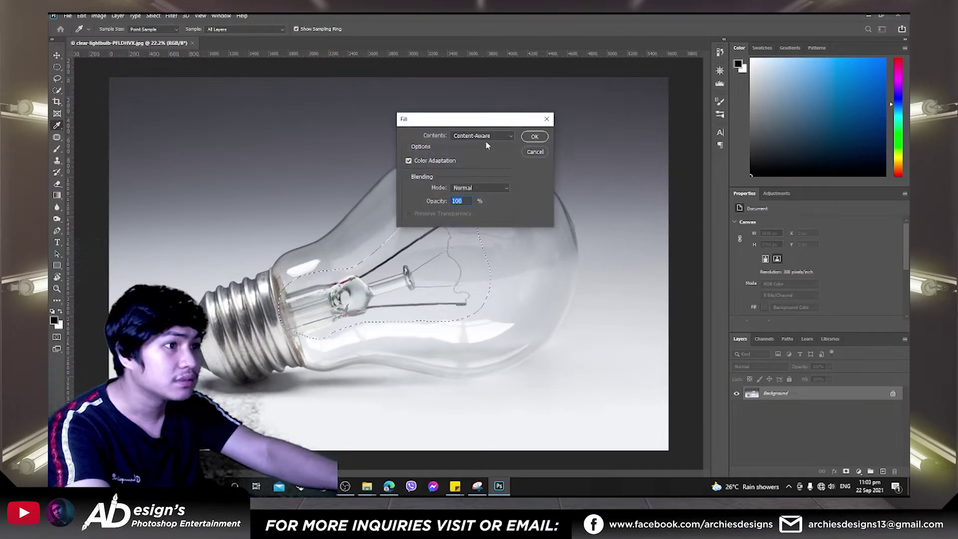
pyautogui.click(544, 140)
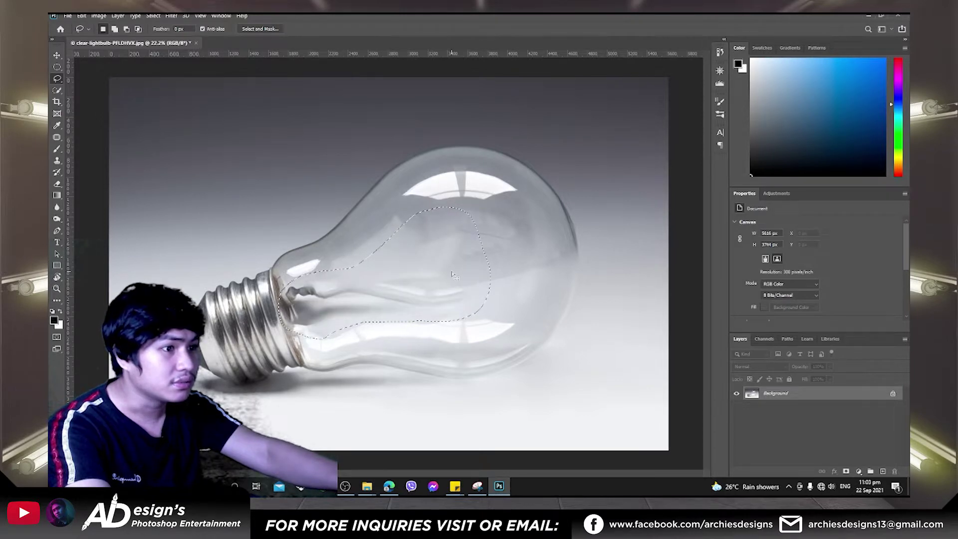
pyautogui.scroll(2, 399, 281)
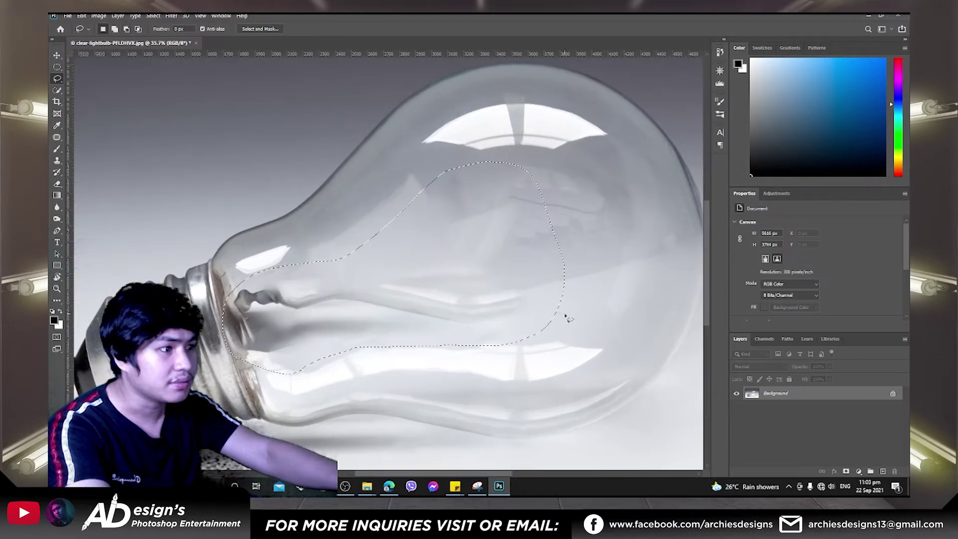
pyautogui.press('s')
pyautogui.press('m')
pyautogui.rightClick(341, 271)
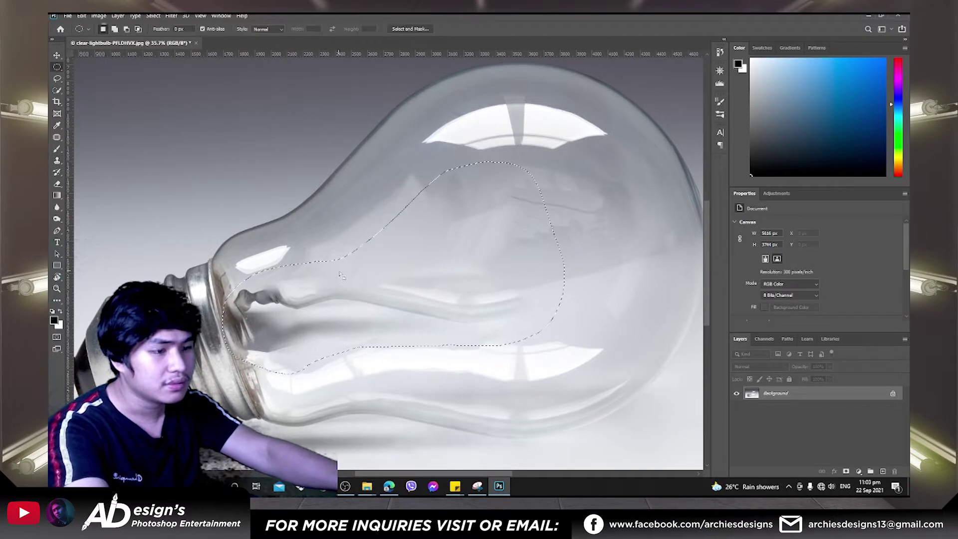
pyautogui.click(356, 274)
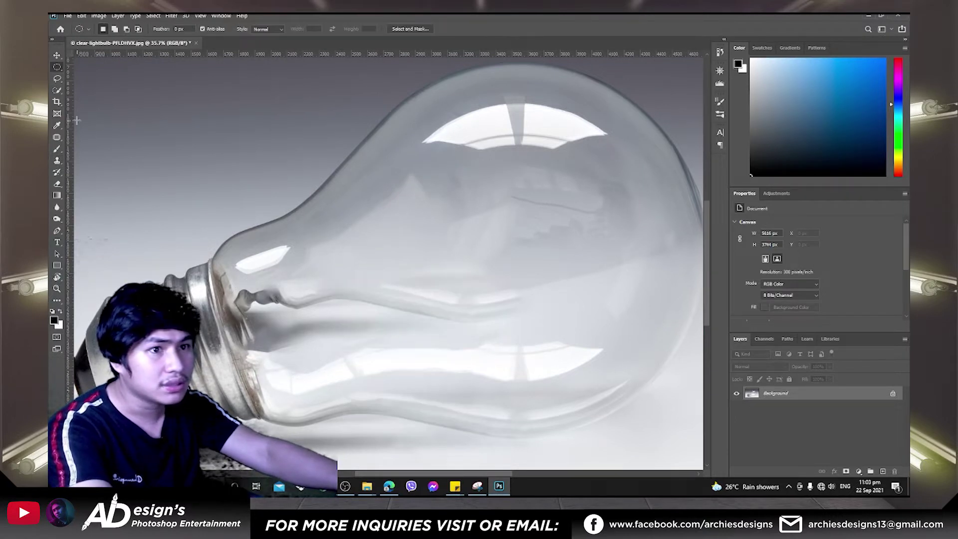
pyautogui.click(57, 89)
# Patch the streaks near the bulb's neck with clean glass, then undo the result
pyautogui.rightClick(57, 89)
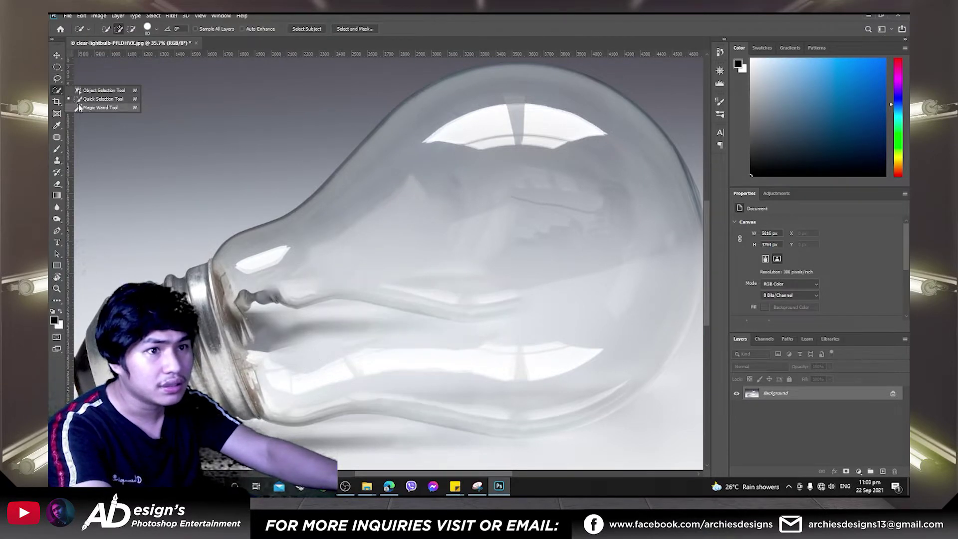
pyautogui.click(57, 137)
pyautogui.moveTo(287, 263)
pyautogui.mouseDown()
pyautogui.moveTo(268, 357)
pyautogui.moveTo(547, 341)
pyautogui.mouseUp()
pyautogui.moveTo(326, 273)
pyautogui.mouseDown()
pyautogui.moveTo(419, 186)
pyautogui.moveTo(430, 193)
pyautogui.mouseUp()
pyautogui.hotkey('ctrl', 'z')
pyautogui.hotkey('ctrl', 'z')
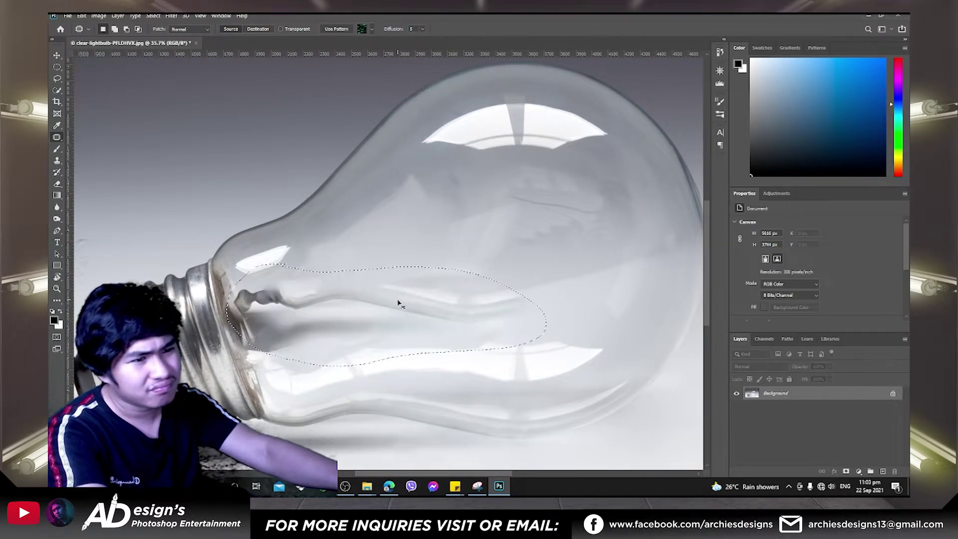
# Patch the smudged neck area again, replacing it with clean glass from above
pyautogui.moveTo(245, 285); pyautogui.dragTo(261, 354)
pyautogui.moveTo(335, 324); pyautogui.dragTo(242, 282)
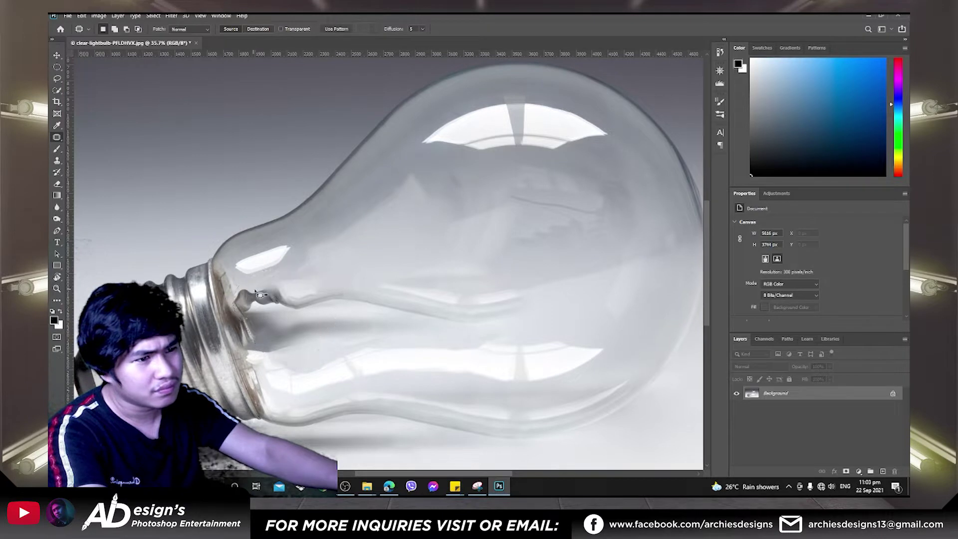
pyautogui.moveTo(301, 292)
pyautogui.mouseDown()
pyautogui.moveTo(398, 289)
pyautogui.moveTo(308, 300)
pyautogui.moveTo(370, 278)
pyautogui.moveTo(402, 221)
pyautogui.mouseUp()
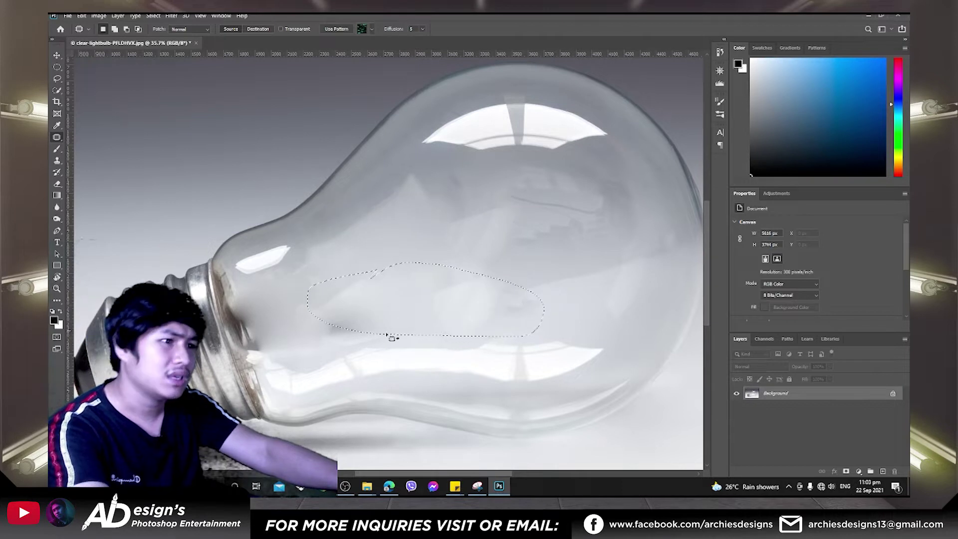
pyautogui.moveTo(363, 369); pyautogui.dragTo(382, 288)
# Deselect the patched area and fit the whole image in the window
pyautogui.press('m')
pyautogui.rightClick(358, 329)
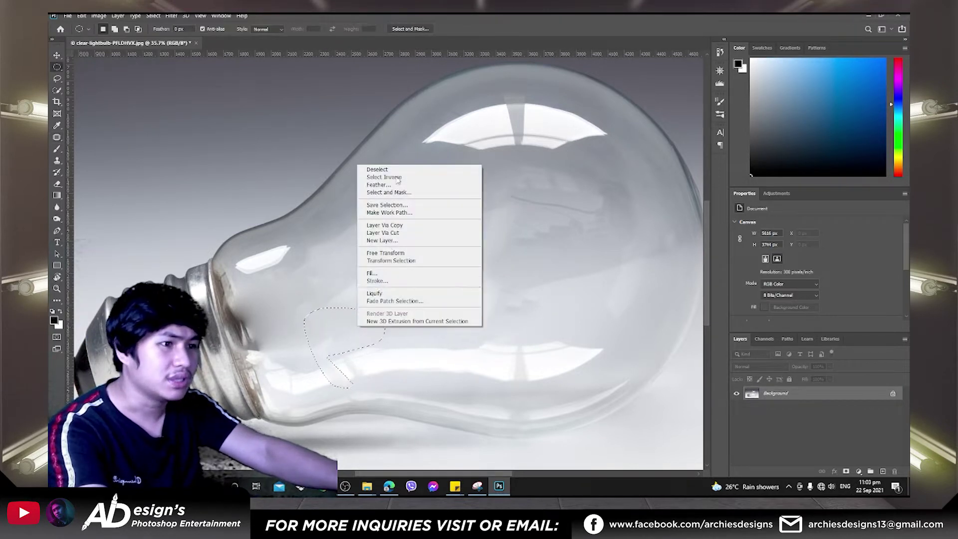
pyautogui.press('Escape')
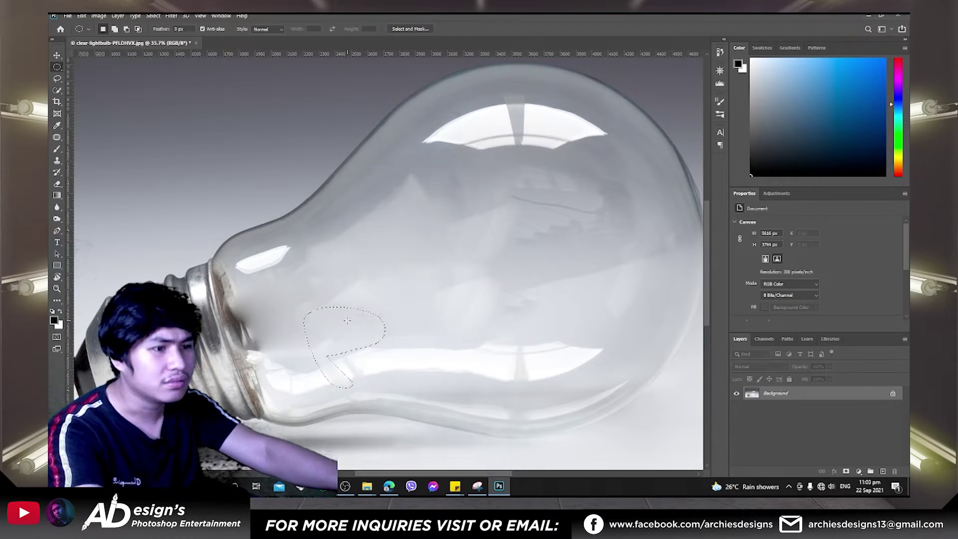
pyautogui.rightClick(347, 320)
pyautogui.click(359, 161)
pyautogui.hotkey('ctrl', '0')
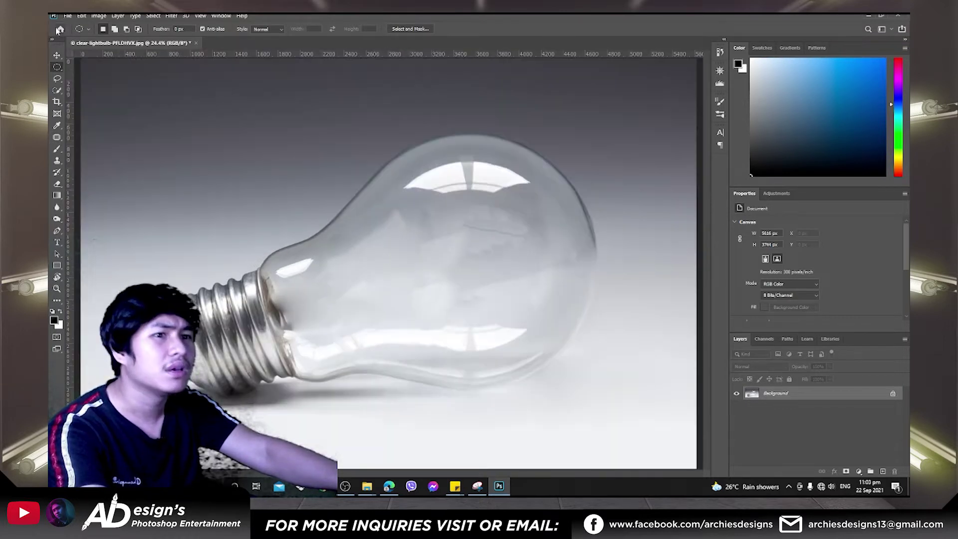
pyautogui.click(57, 55)
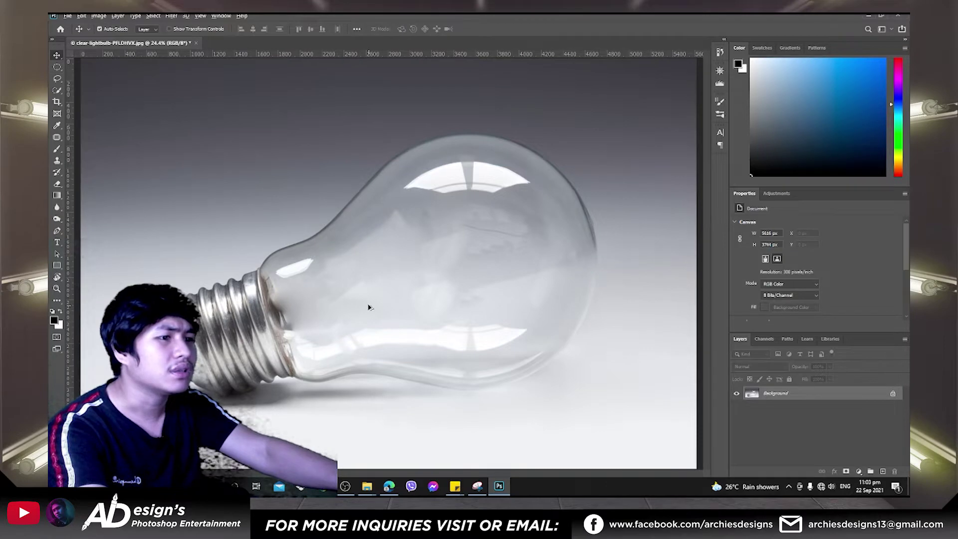
pyautogui.hotkey('ctrl', '-')
# Switch to the Pen tool and zoom in on the bulb's traced path outline
pyautogui.hotkey('ctrl', '0')
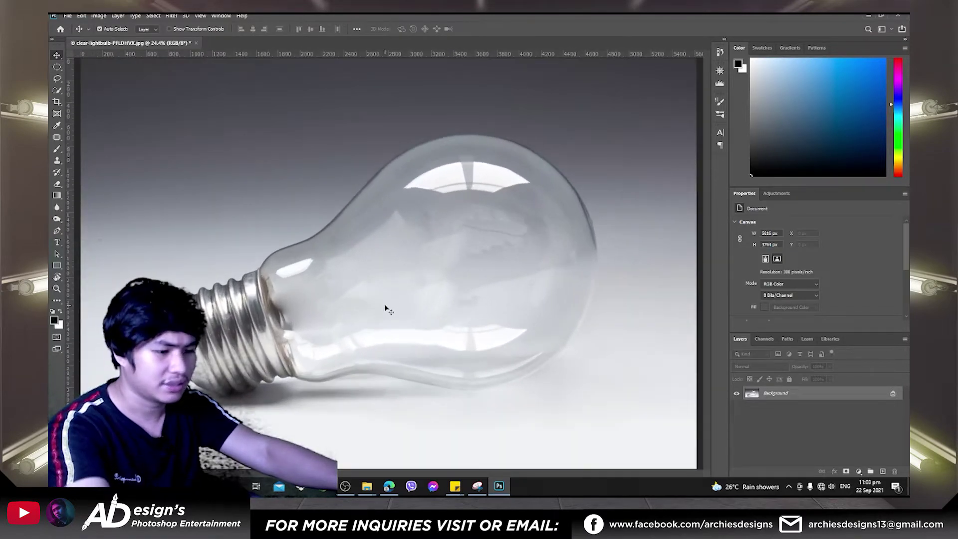
pyautogui.press('p')
pyautogui.scroll(5, 315, 387)
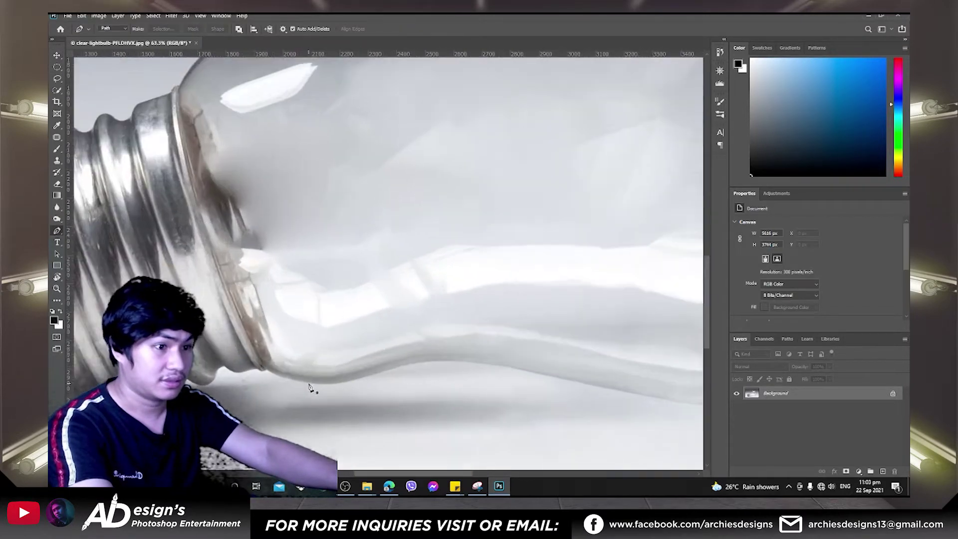
pyautogui.scroll(3, 311, 387)
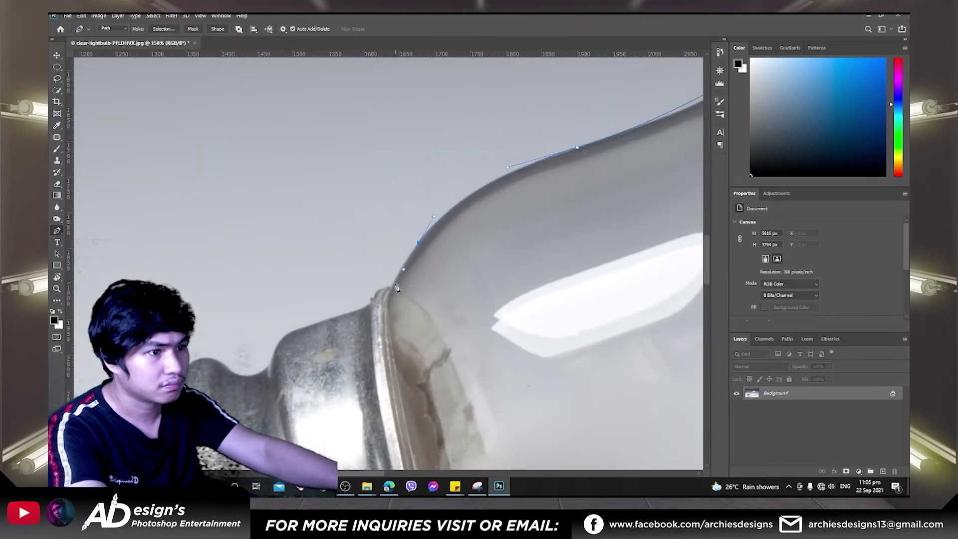
pyautogui.scroll(-5, 389, 296)
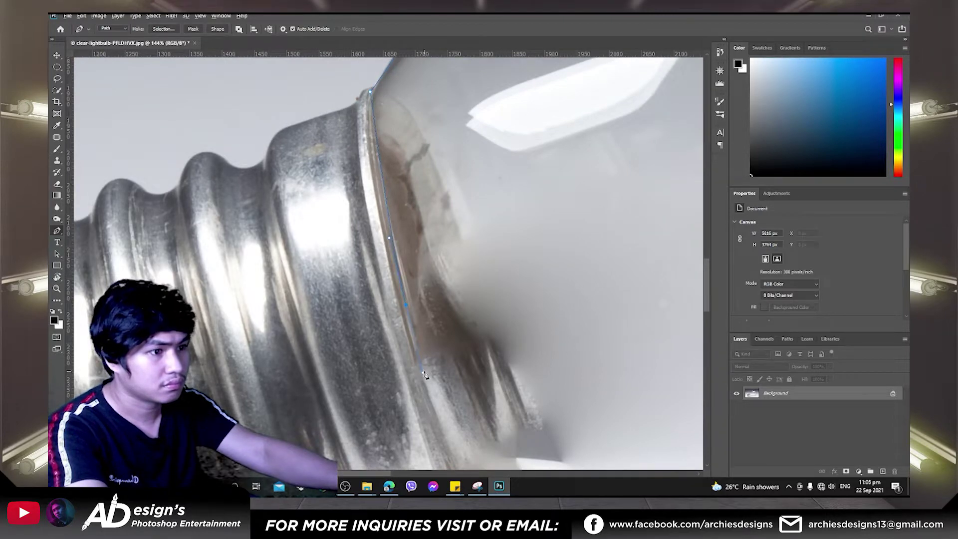
pyautogui.scroll(-3, 424, 375)
pyautogui.scroll(4, 405, 341)
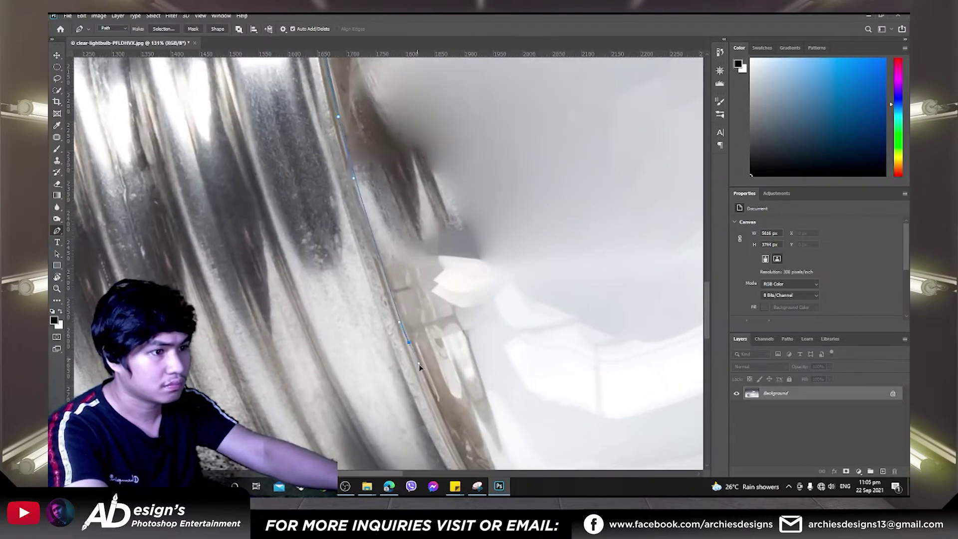
pyautogui.scroll(-4, 419, 368)
pyautogui.moveTo(419, 368); pyautogui.dragTo(418, 243)
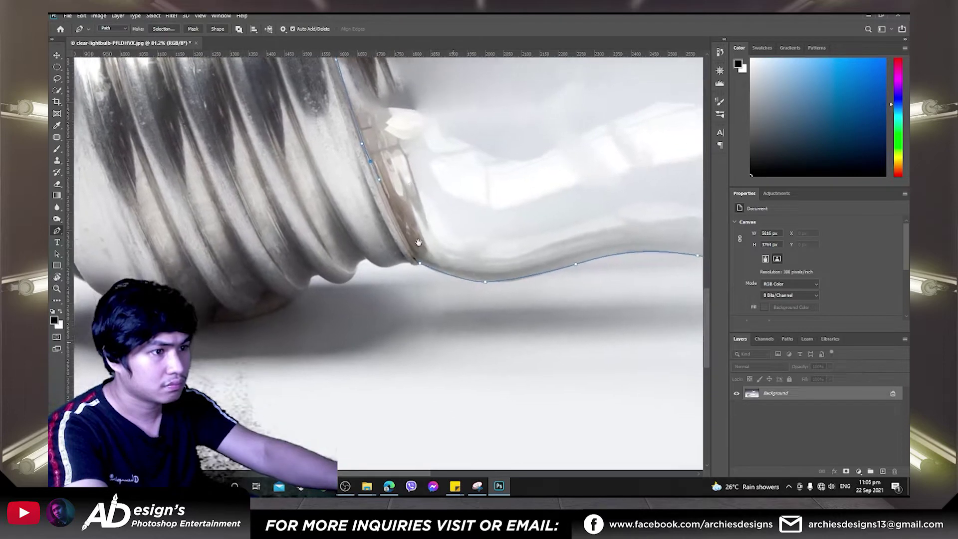
# Convert the bulb outline path into a selection, keeping the default feather radius
pyautogui.scroll(4, 419, 243)
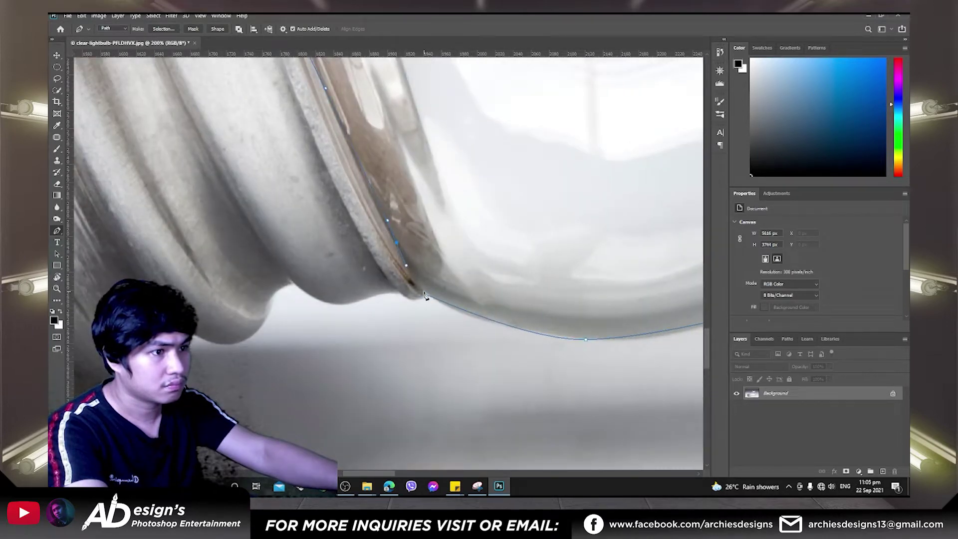
pyautogui.scroll(-3, 425, 283)
pyautogui.scroll(-2, 517, 154)
pyautogui.scroll(-2, 325, 310)
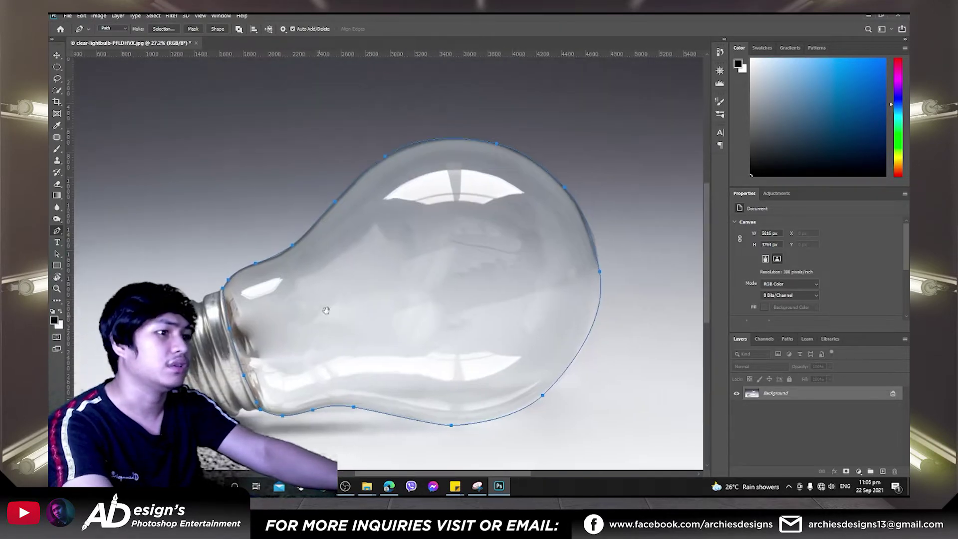
pyautogui.rightClick(436, 211)
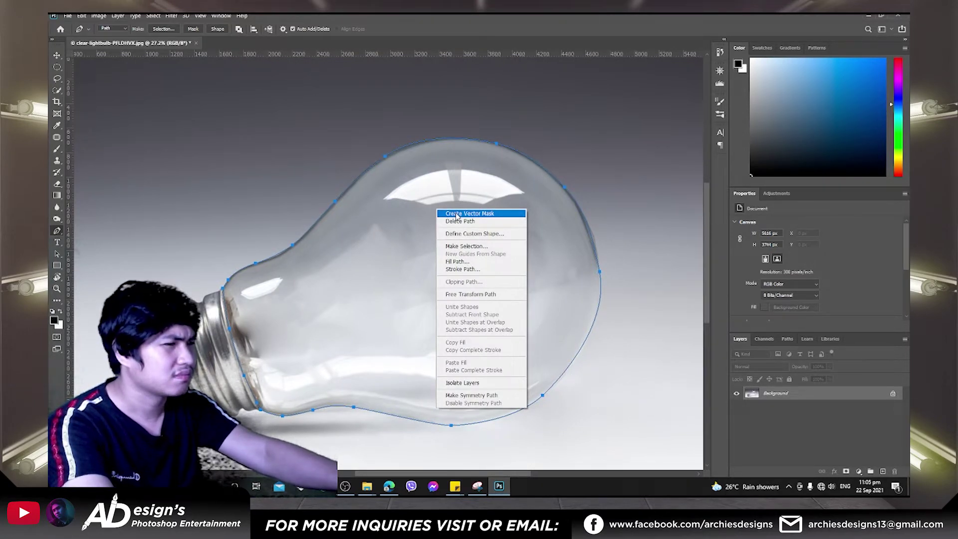
pyautogui.click(459, 247)
pyautogui.click(622, 190)
pyautogui.scroll(-3, 387, 299)
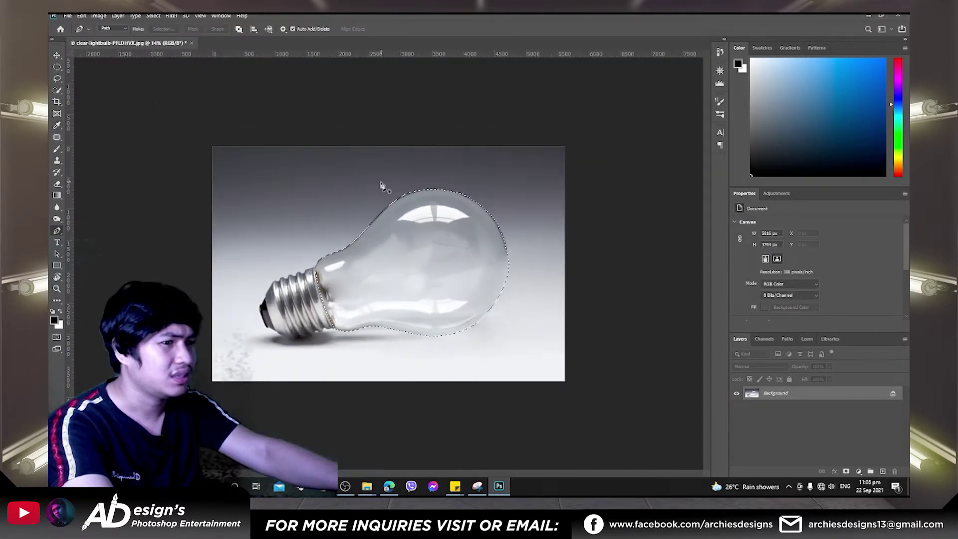
# Copy the selected bulb onto a new Layer 1 with Ctrl+J
pyautogui.scroll(-2, 386, 299)
pyautogui.scroll(4, 387, 299)
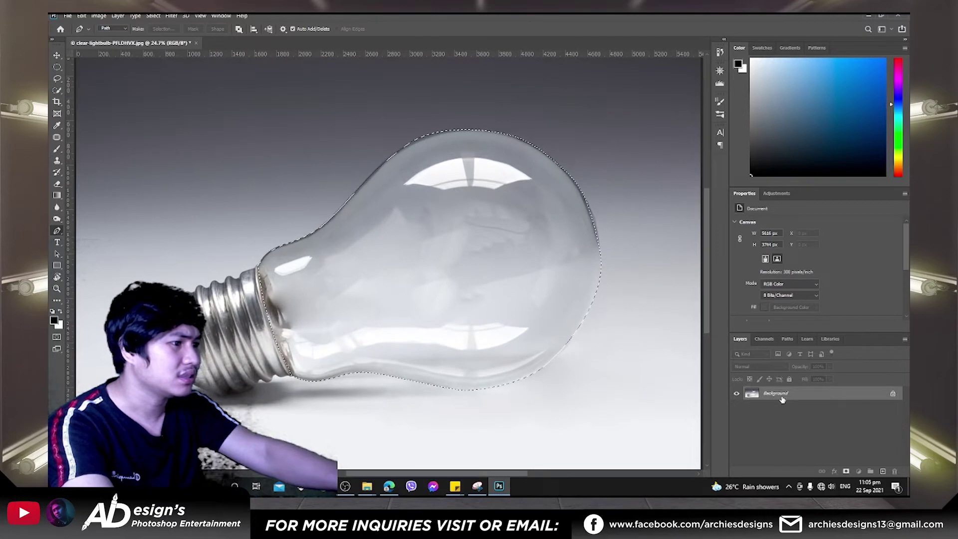
pyautogui.hotkey('ctrl', 'j')
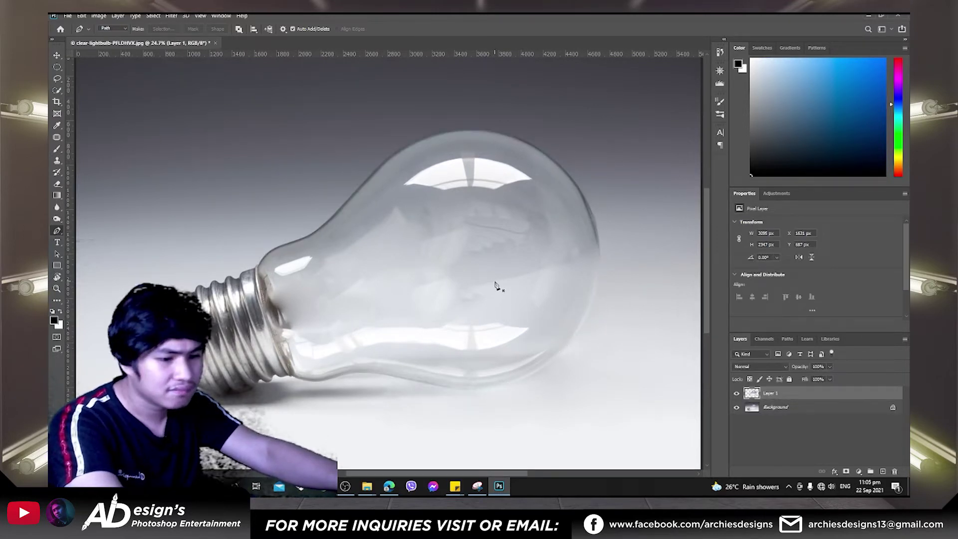
pyautogui.press('v')
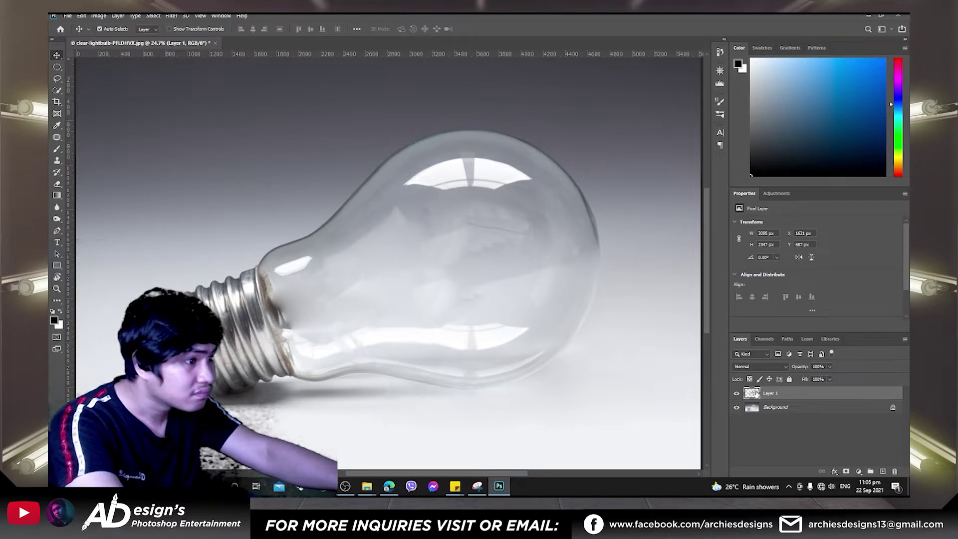
# Turn the Background layer's visibility back on and inspect the bulb
pyautogui.scroll(-2, 370, 258)
pyautogui.scroll(2, 369, 259)
pyautogui.scroll(-2, 387, 261)
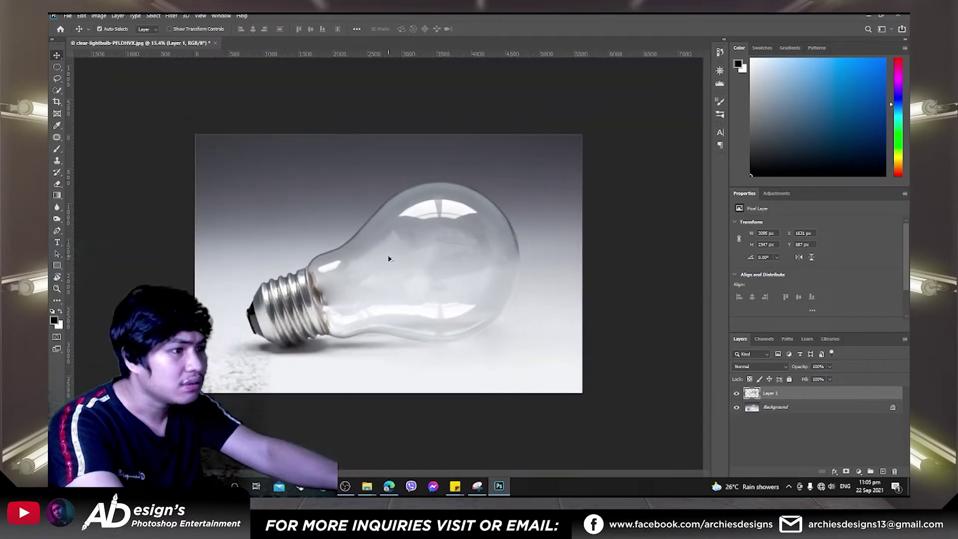
pyautogui.scroll(1, 460, 273)
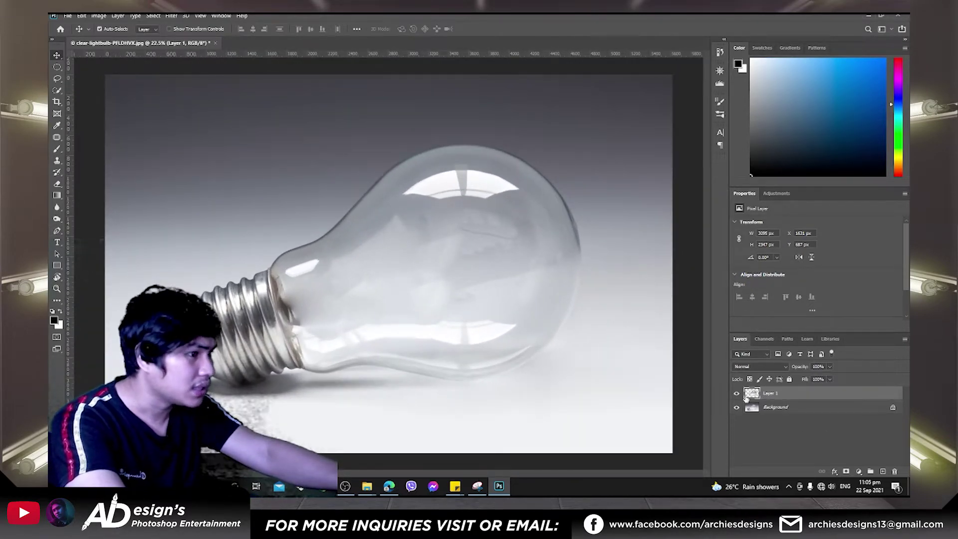
pyautogui.click(736, 408)
pyautogui.scroll(1, 429, 320)
pyautogui.scroll(2, 439, 315)
pyautogui.scroll(-3, 439, 315)
pyautogui.scroll(3, 439, 316)
pyautogui.scroll(-3, 439, 315)
pyautogui.scroll(2, 534, 317)
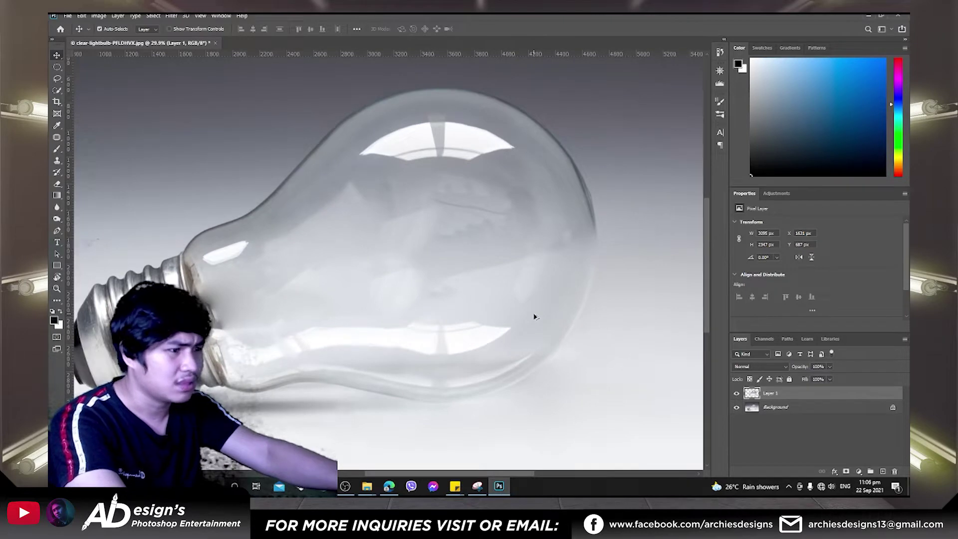
pyautogui.scroll(-2, 534, 317)
pyautogui.scroll(2, 534, 318)
pyautogui.scroll(-1, 534, 318)
pyautogui.moveTo(534, 317); pyautogui.dragTo(435, 300)
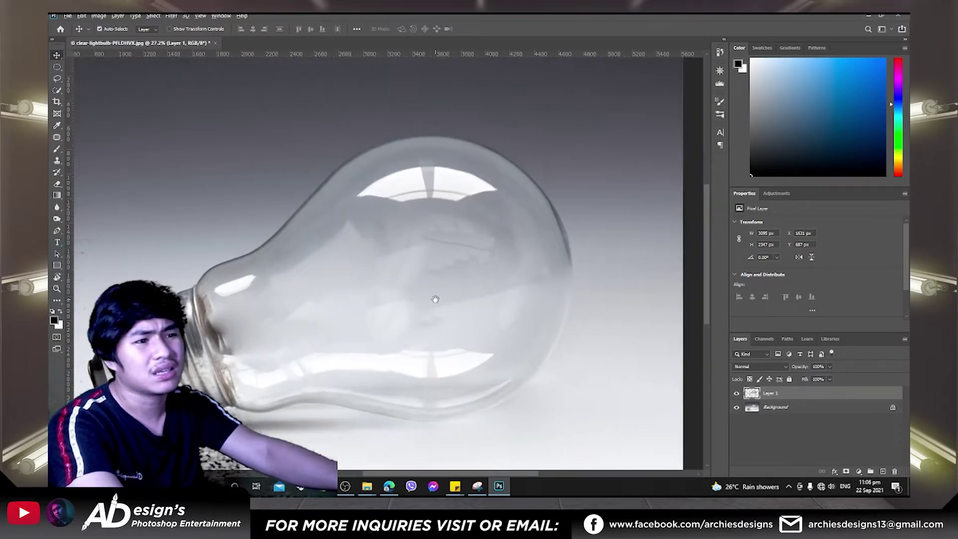
pyautogui.scroll(-2, 435, 300)
pyautogui.scroll(1, 439, 297)
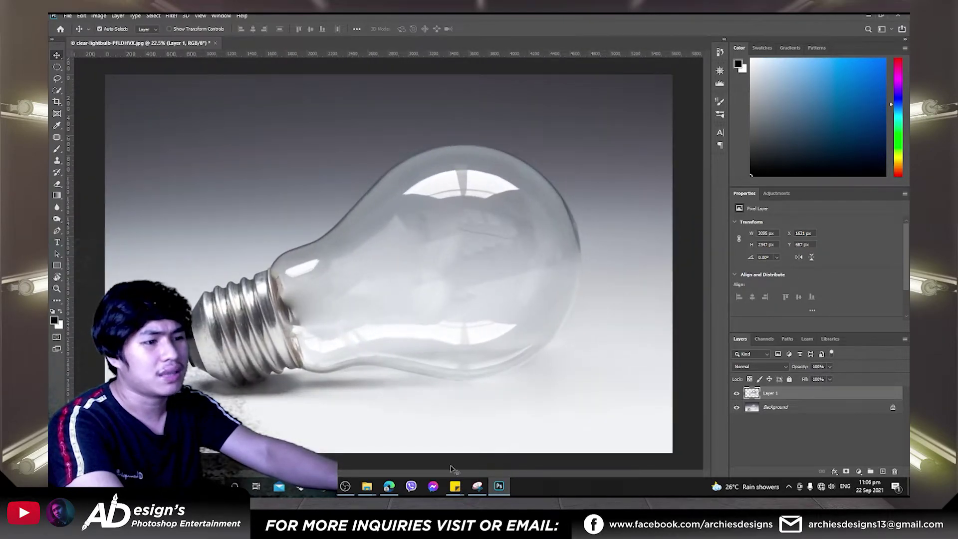
pyautogui.moveTo(367, 487)
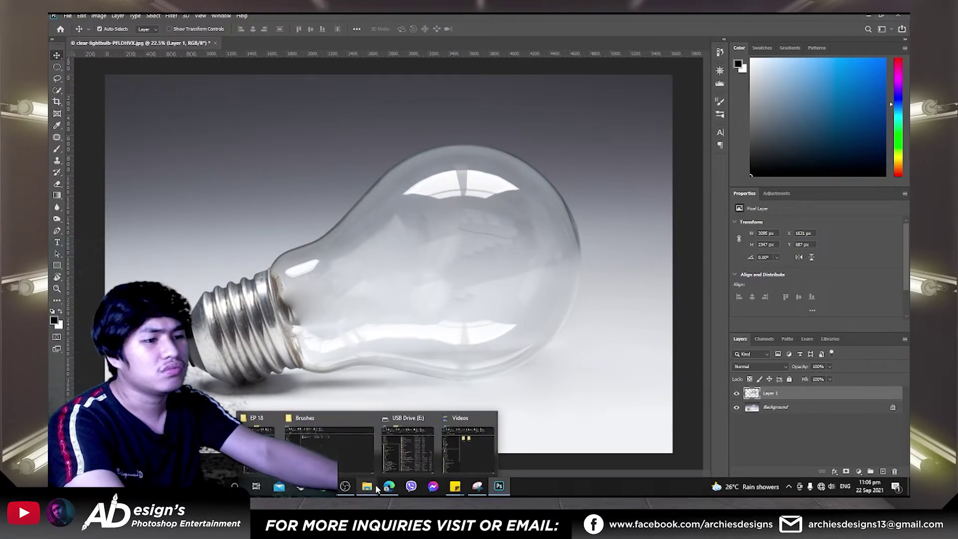
# Drag the close-up water photo from the EP 18 folder onto the Photoshop canvas
pyautogui.click(257, 447)
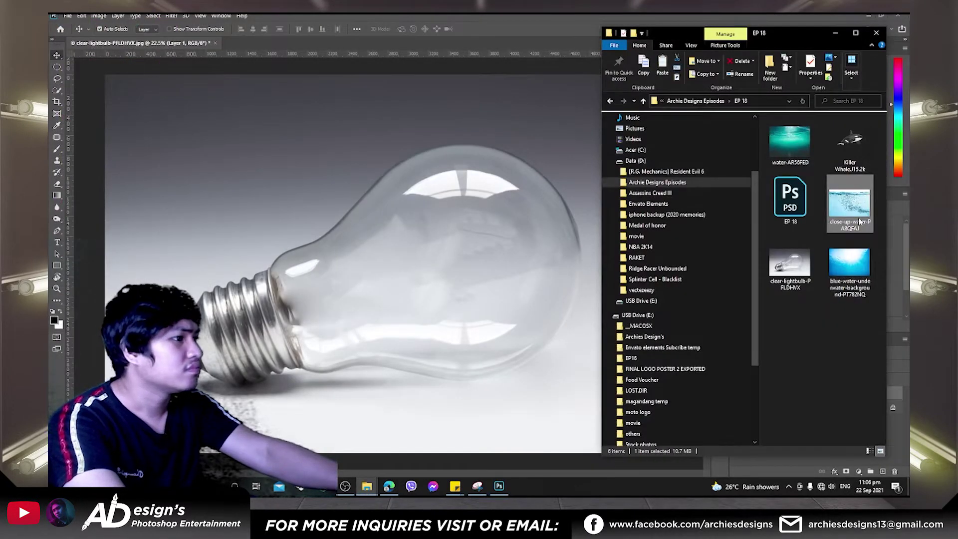
pyautogui.moveTo(853, 209)
pyautogui.mouseDown()
pyautogui.moveTo(410, 255)
pyautogui.moveTo(433, 270)
pyautogui.moveTo(533, 224)
pyautogui.mouseUp()
pyautogui.scroll(3, 433, 270)
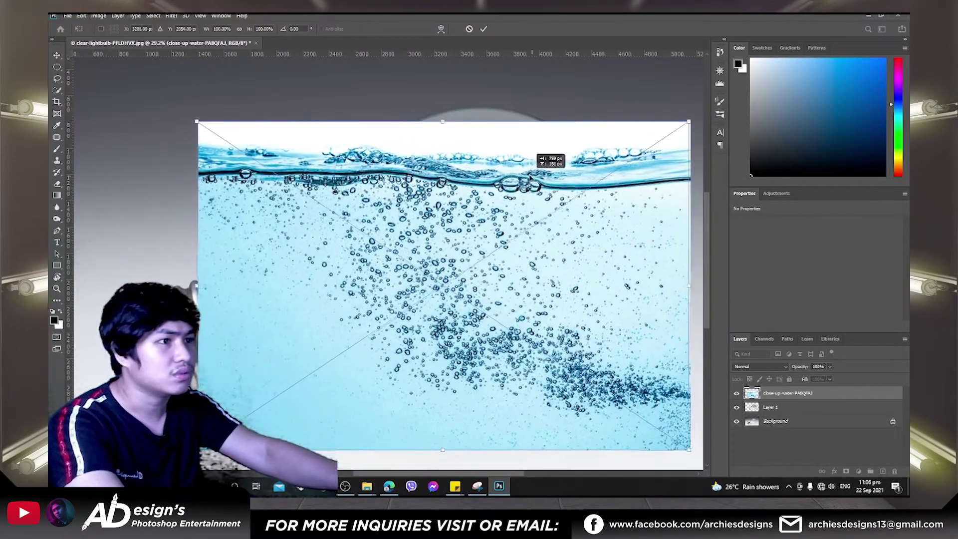
# Place the water photo, clip it to the bulb layer, and move it lower
pyautogui.press('Return')
pyautogui.rightClick(808, 395)
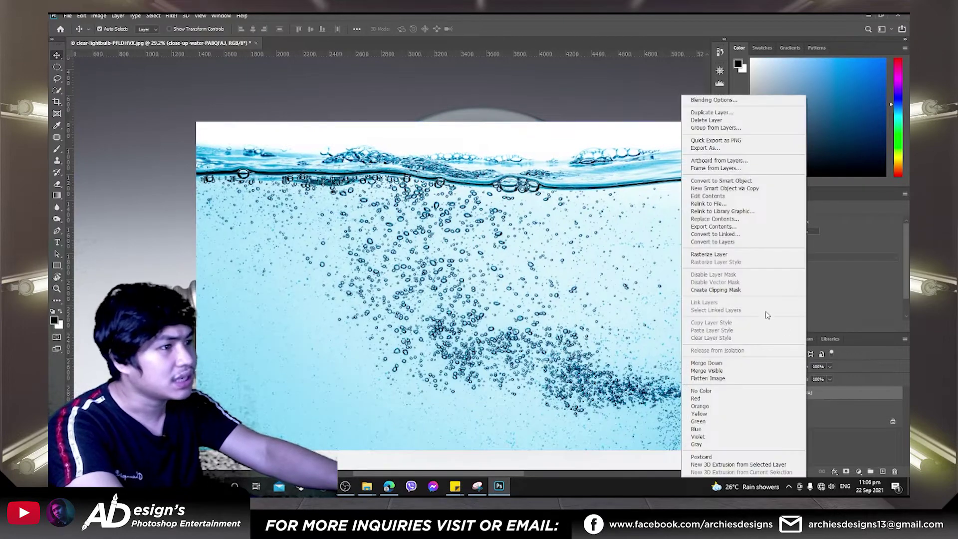
pyautogui.click(771, 291)
pyautogui.scroll(-3, 496, 236)
pyautogui.scroll(2, 496, 236)
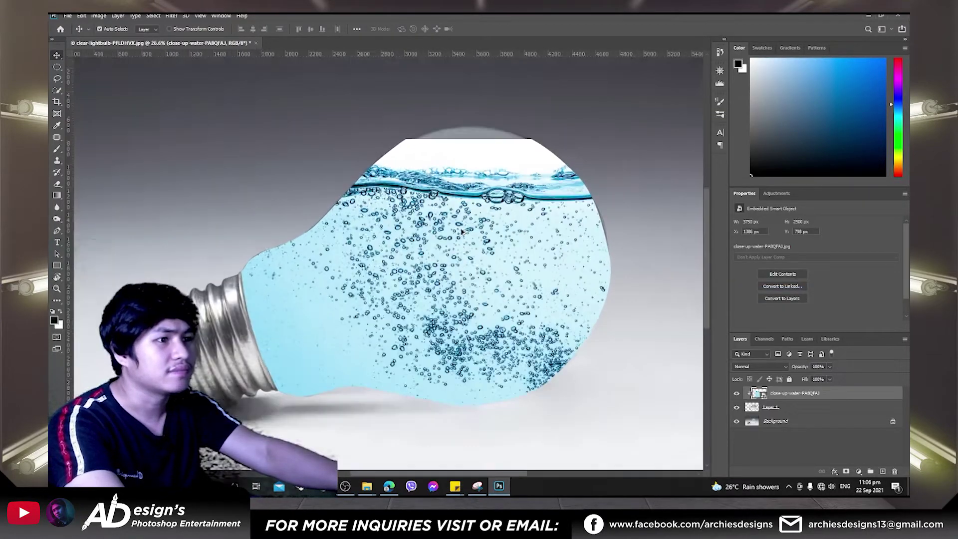
pyautogui.scroll(2, 479, 214)
pyautogui.moveTo(475, 205); pyautogui.dragTo(492, 257)
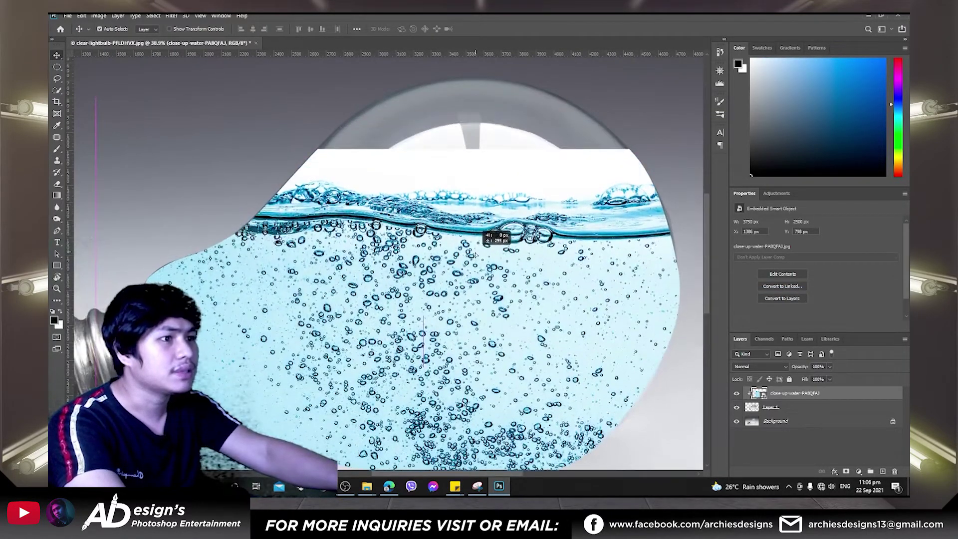
pyautogui.scroll(-2, 549, 307)
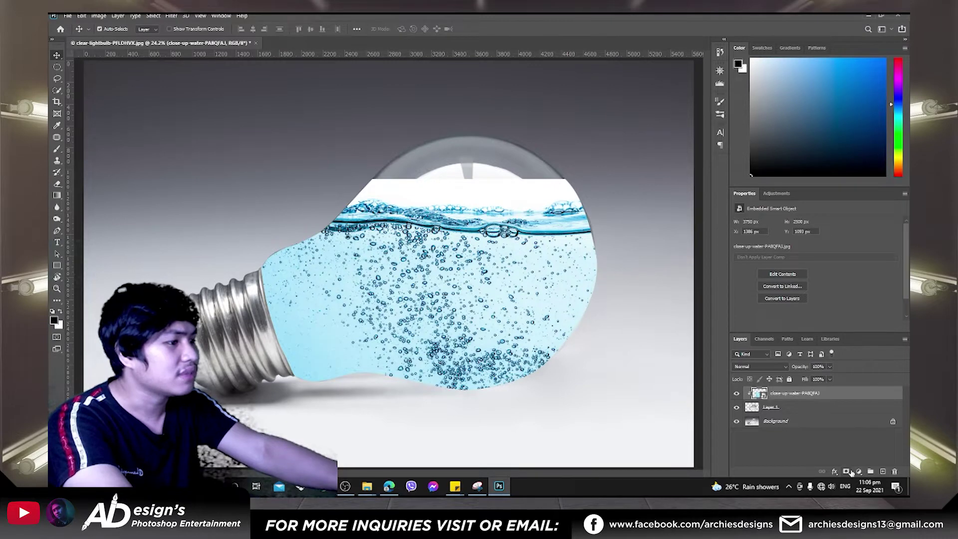
# Add an inverted layer mask to the water and paint white to reveal it in the lower bulb
pyautogui.click(848, 471)
pyautogui.scroll(1, 542, 327)
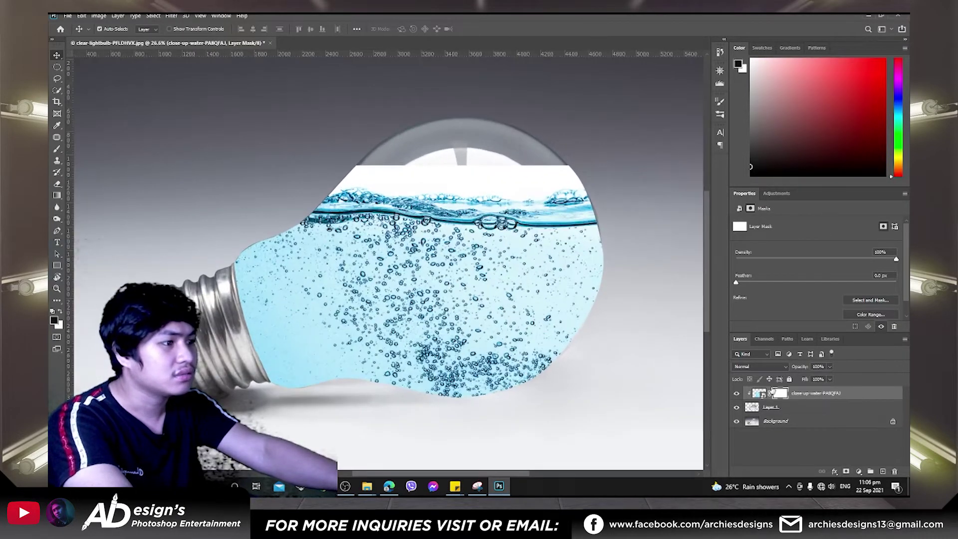
pyautogui.hotkey('ctrl', 'i')
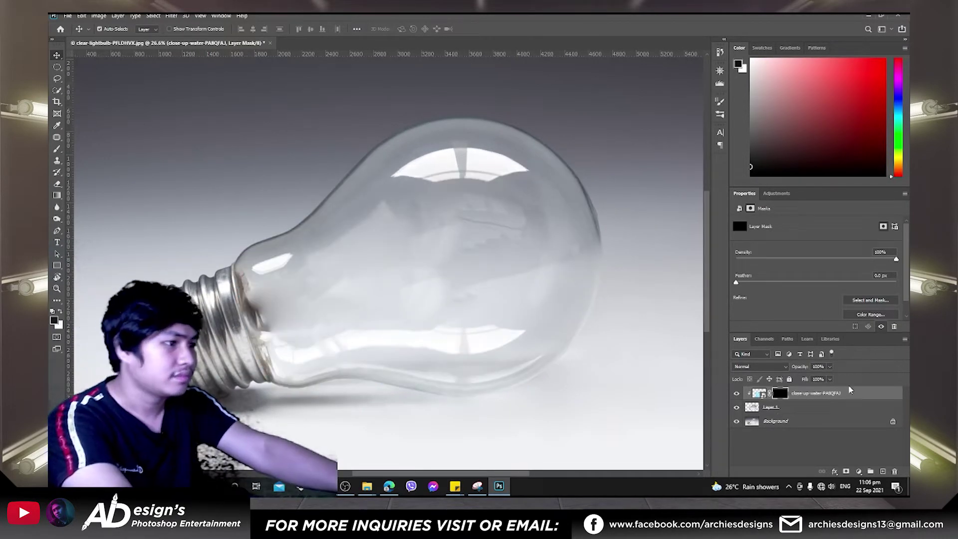
pyautogui.press('b')
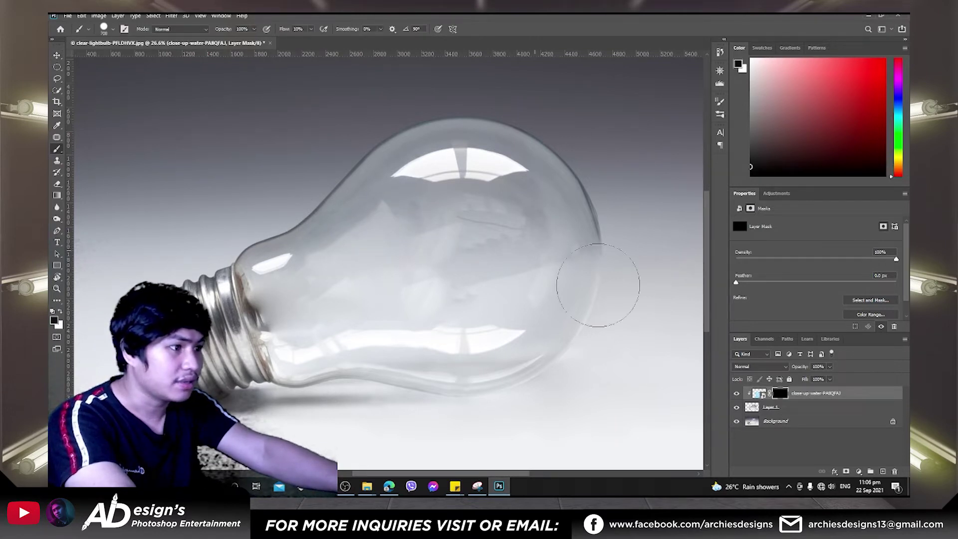
pyautogui.click(60, 311)
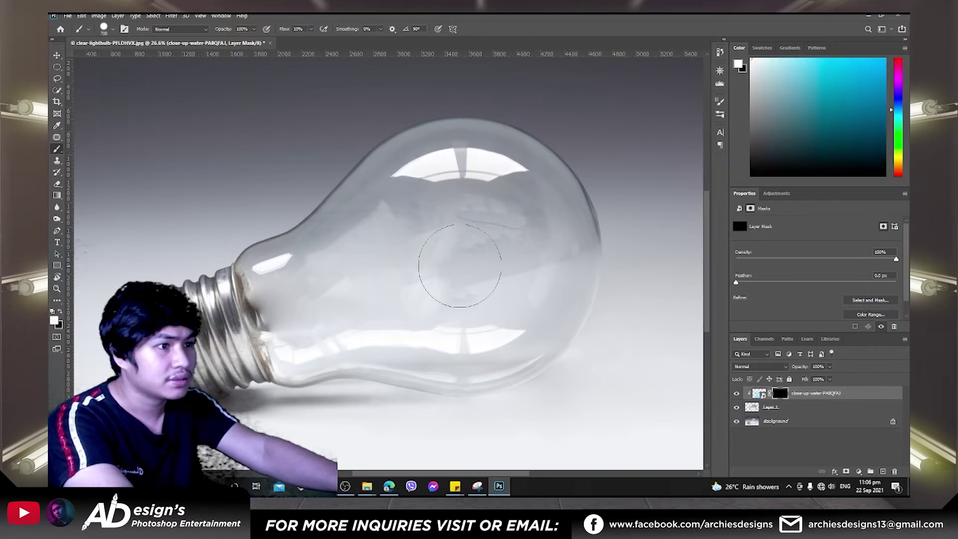
pyautogui.click(358, 243)
pyautogui.moveTo(358, 243)
pyautogui.mouseDown()
pyautogui.moveTo(390, 276)
pyautogui.moveTo(285, 295)
pyautogui.moveTo(372, 283)
pyautogui.moveTo(581, 306)
pyautogui.moveTo(552, 391)
pyautogui.moveTo(439, 419)
pyautogui.moveTo(307, 383)
pyautogui.mouseUp()
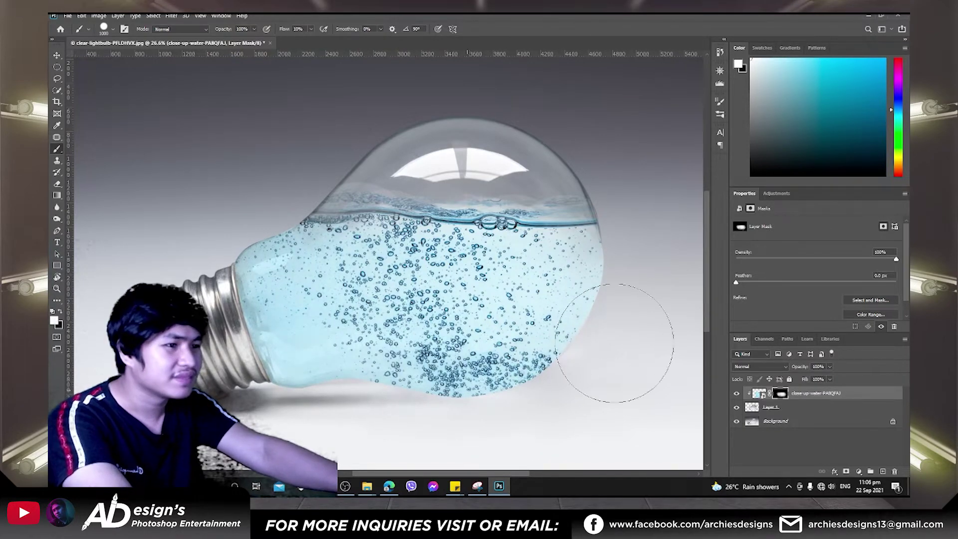
# Return to the Move tool and zoom around to check how the water blends
pyautogui.scroll(-3, 531, 407)
pyautogui.scroll(3, 272, 276)
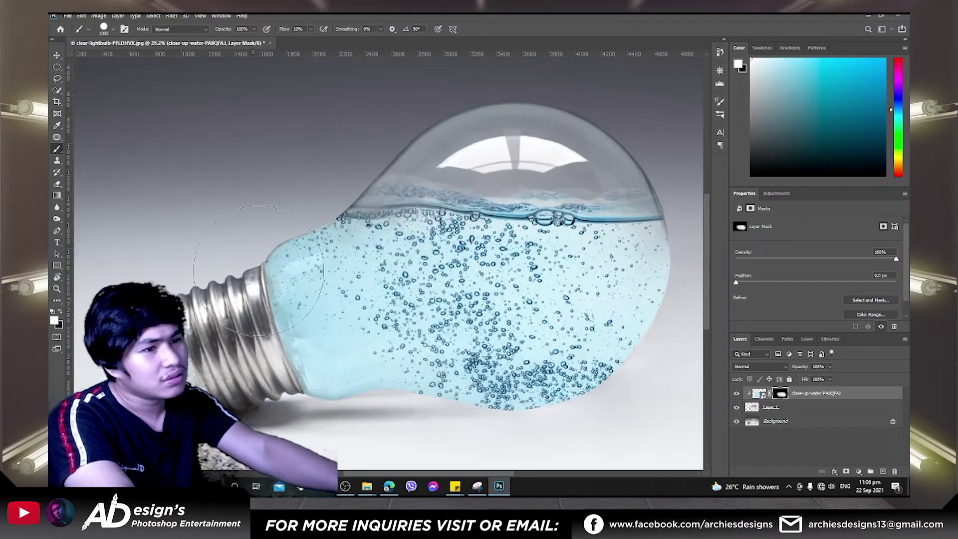
pyautogui.scroll(-3, 272, 276)
pyautogui.scroll(3, 369, 298)
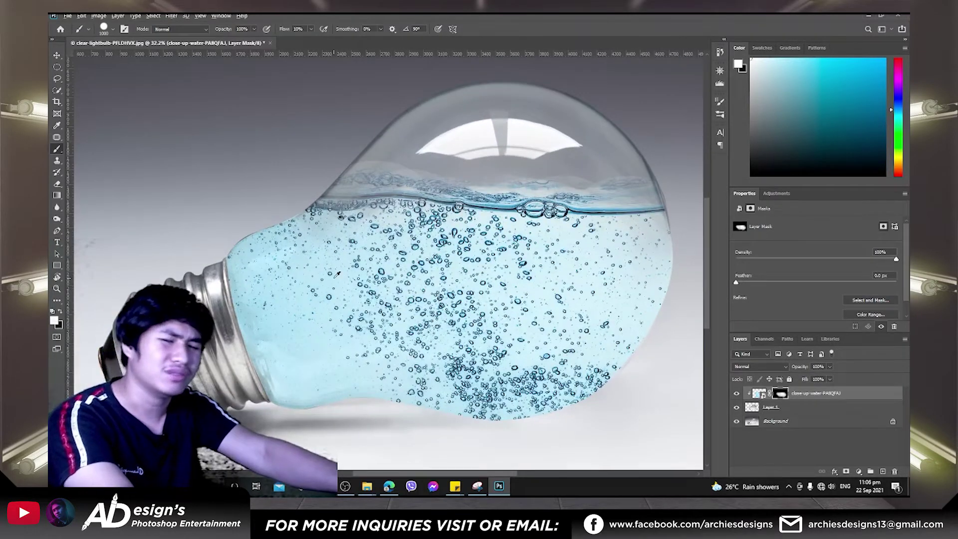
pyautogui.scroll(-3, 369, 297)
pyautogui.scroll(3, 321, 276)
pyautogui.scroll(-3, 321, 276)
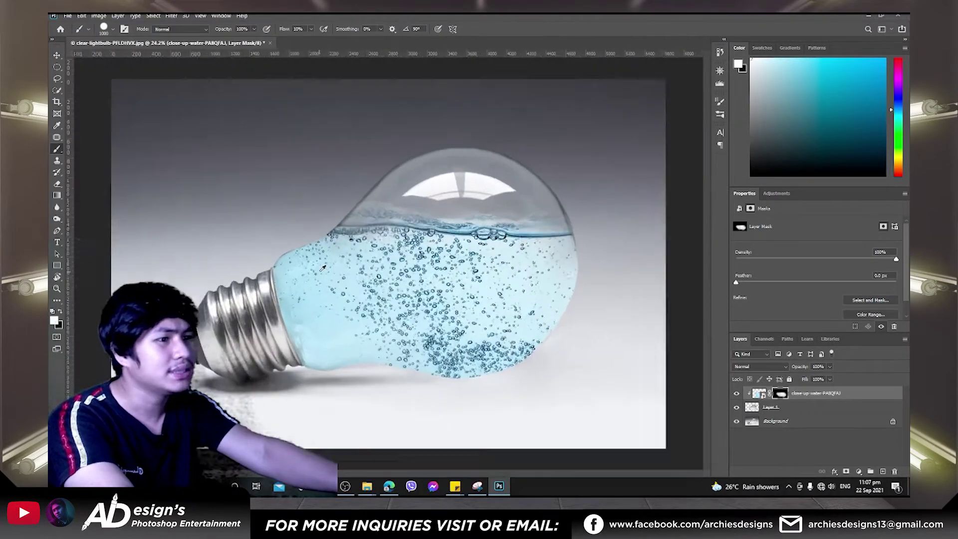
pyautogui.scroll(3, 321, 276)
pyautogui.press('v')
pyautogui.scroll(-3, 438, 244)
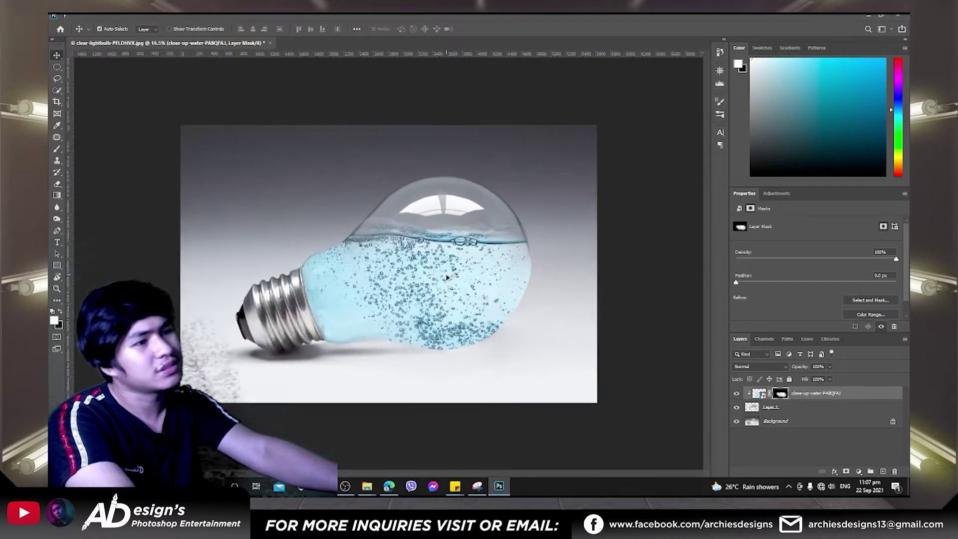
pyautogui.scroll(3, 438, 243)
pyautogui.scroll(-3, 449, 278)
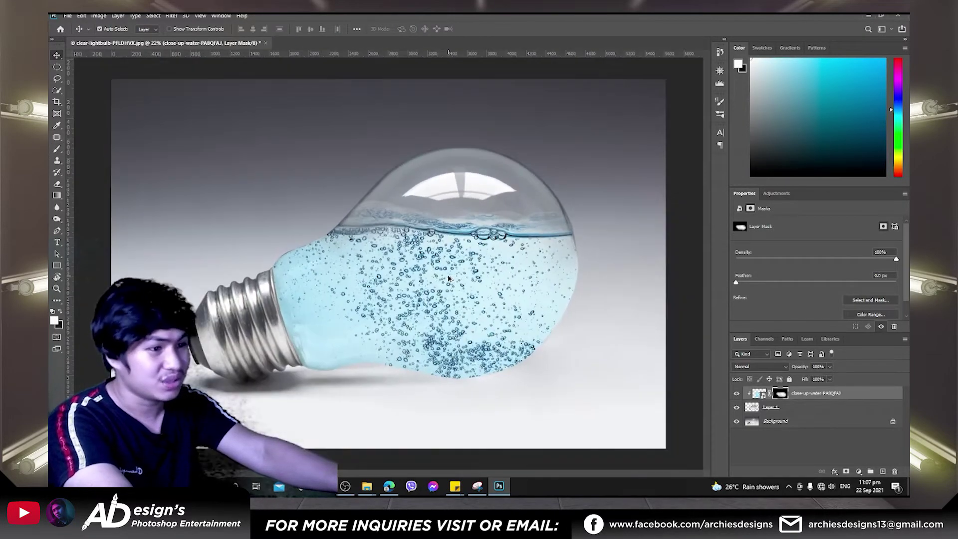
pyautogui.scroll(4, 424, 373)
pyautogui.scroll(-3, 424, 372)
pyautogui.scroll(3, 425, 372)
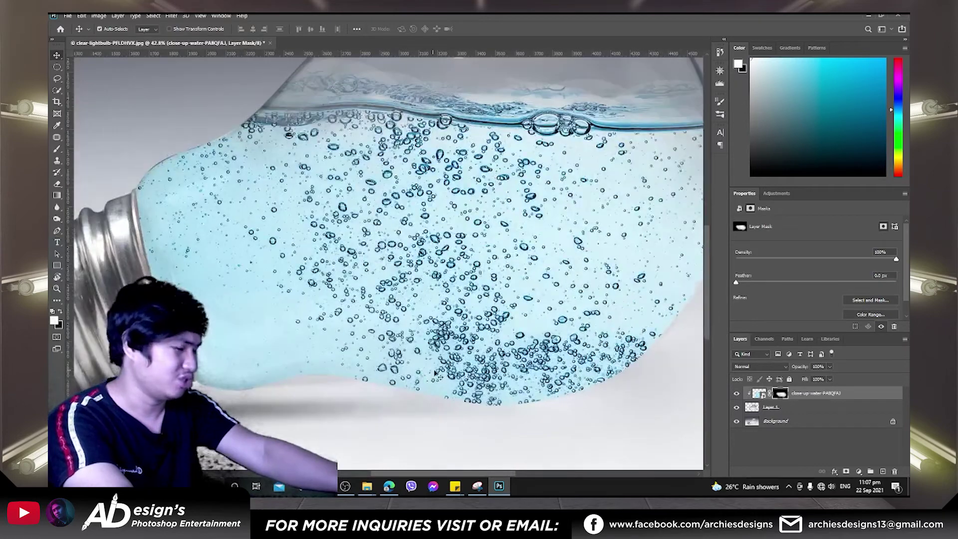
pyautogui.scroll(-3, 659, 378)
pyautogui.scroll(1, 530, 382)
pyautogui.scroll(-1, 530, 382)
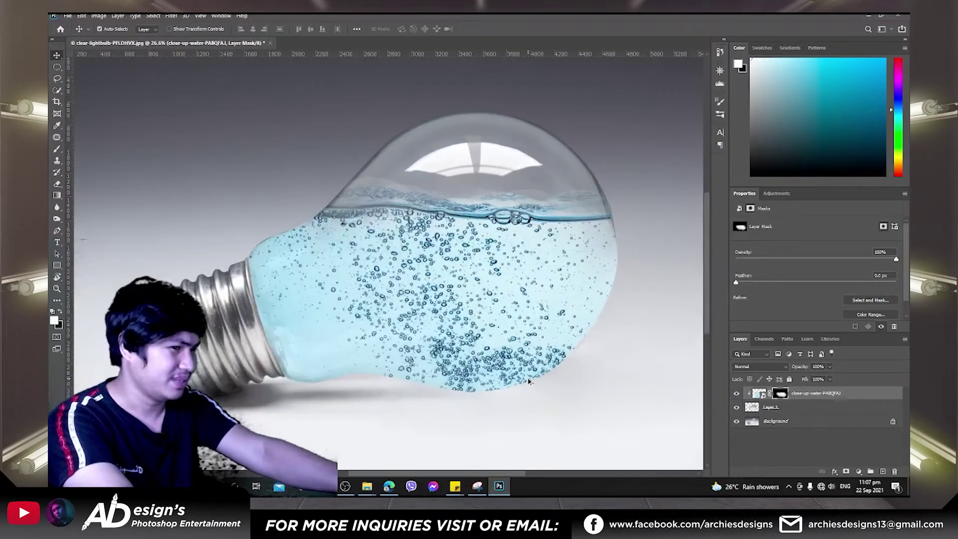
pyautogui.scroll(-1, 549, 375)
pyautogui.scroll(-1, 584, 365)
pyautogui.scroll(-1, 579, 368)
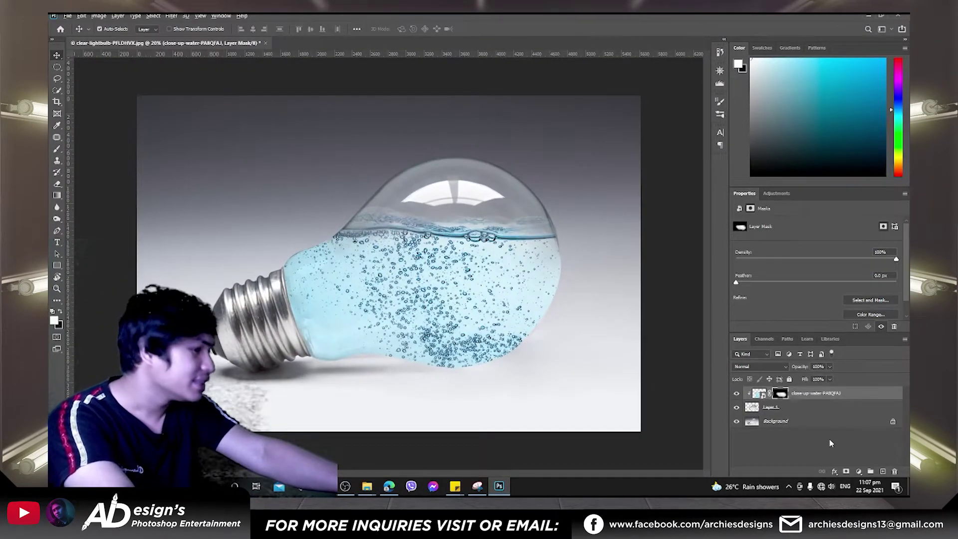
pyautogui.click(859, 472)
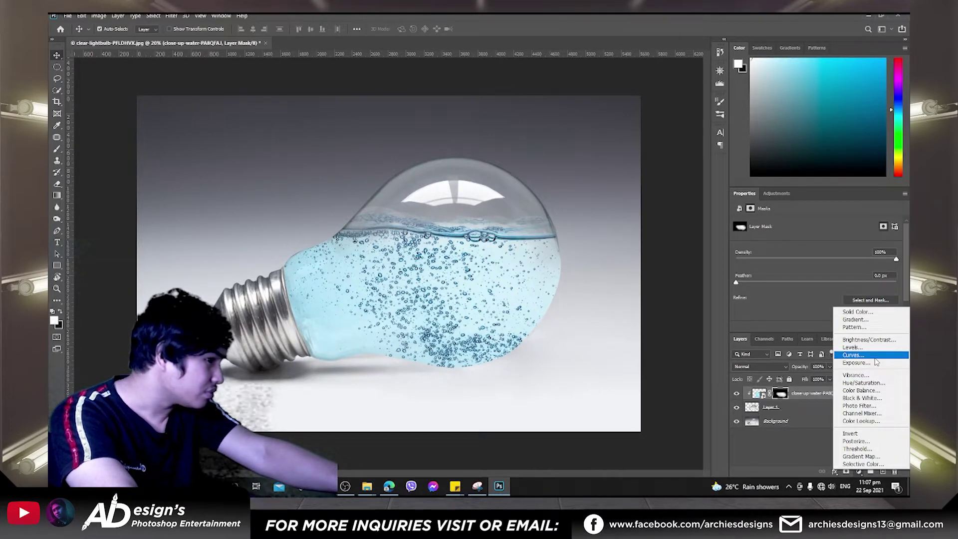
# Add a Curves 1 adjustment above the water and bend its curve to brighten the water
pyautogui.click(876, 359)
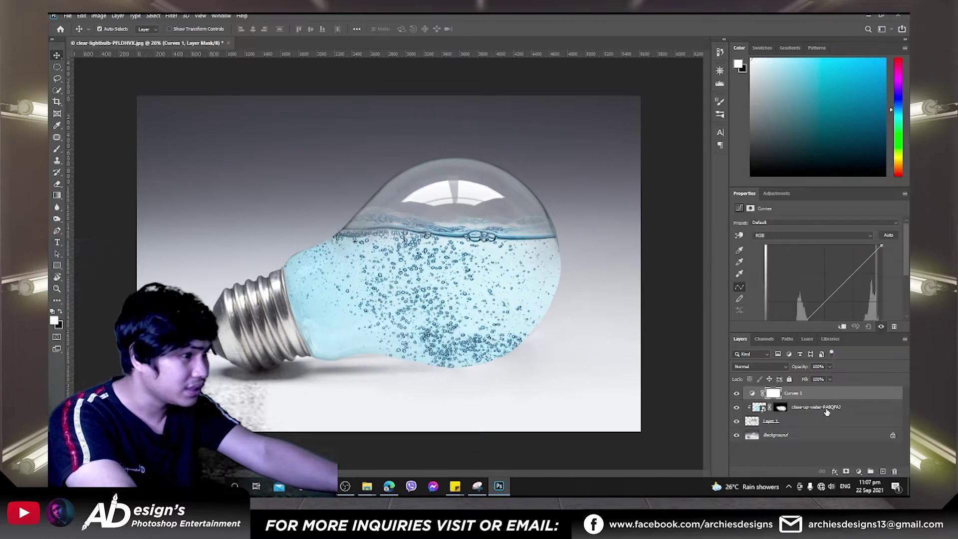
pyautogui.scroll(-3, 838, 280)
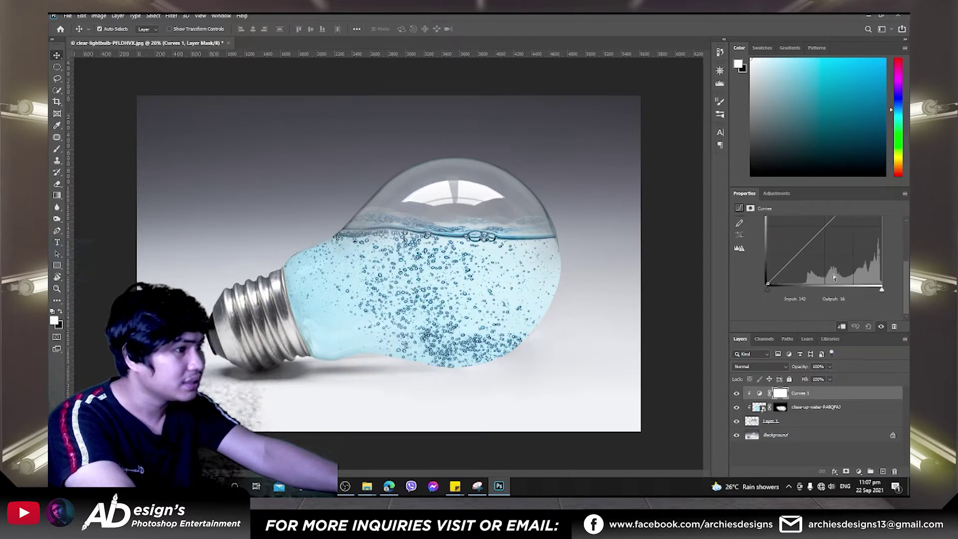
pyautogui.moveTo(811, 264)
pyautogui.mouseDown()
pyautogui.moveTo(813, 271)
pyautogui.moveTo(837, 251)
pyautogui.mouseUp()
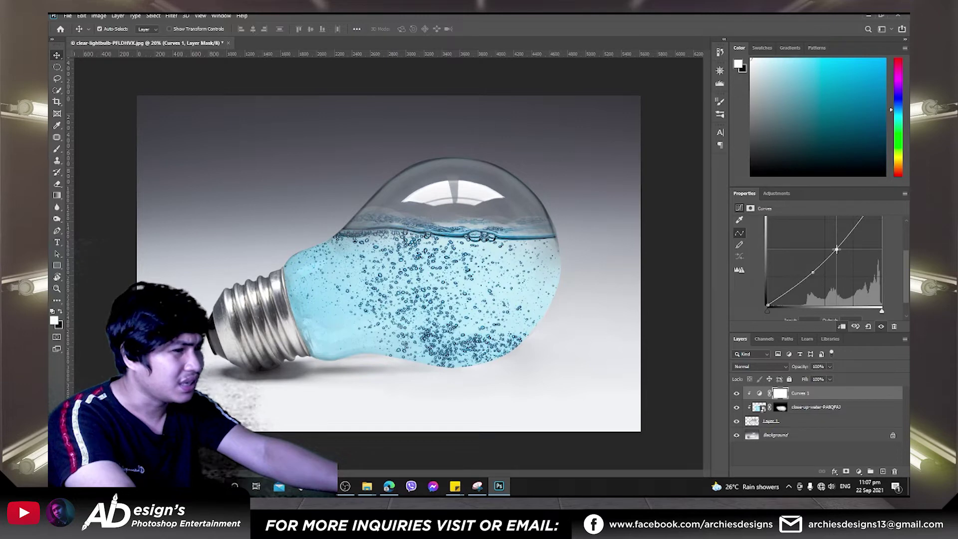
pyautogui.moveTo(828, 261); pyautogui.dragTo(827, 259)
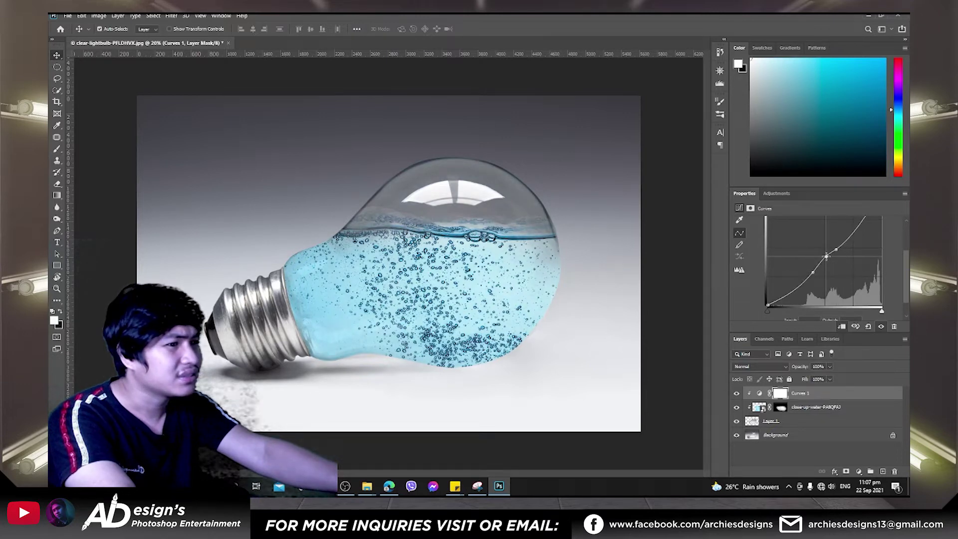
pyautogui.click(475, 325)
pyautogui.scroll(-3, 475, 325)
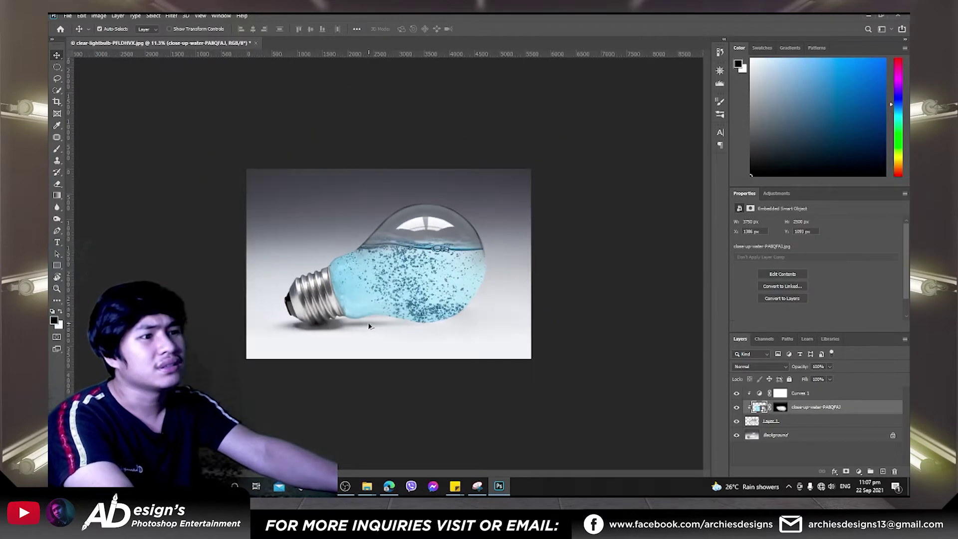
# On Layer 1, outline the bright window reflection at the bulb's top with the Patch tool
pyautogui.scroll(5, 532, 135)
pyautogui.scroll(1, 517, 184)
pyautogui.scroll(3, 493, 188)
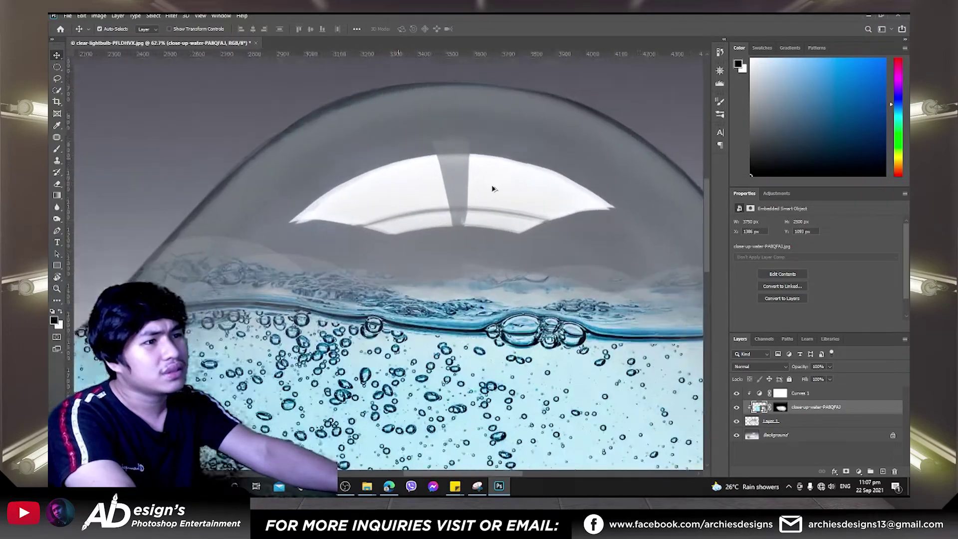
pyautogui.click(470, 193)
pyautogui.scroll(-3, 470, 193)
pyautogui.scroll(-2, 470, 194)
pyautogui.scroll(2, 470, 195)
pyautogui.scroll(-2, 469, 196)
pyautogui.scroll(-2, 469, 197)
pyautogui.scroll(3, 463, 201)
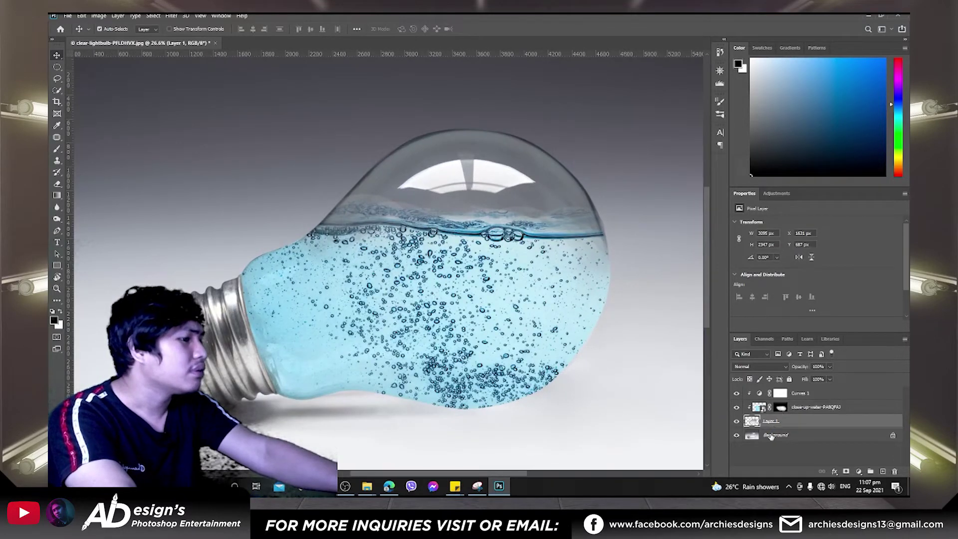
pyautogui.scroll(5, 448, 175)
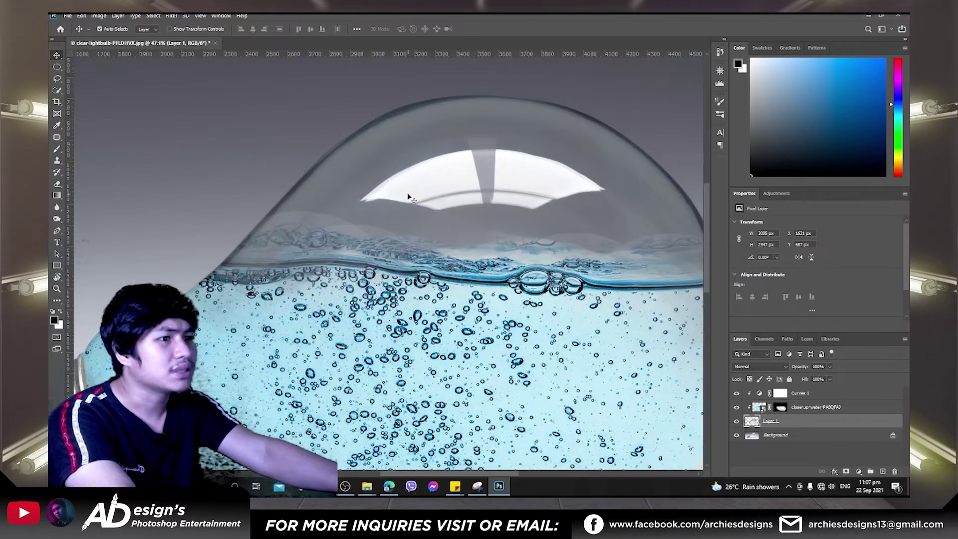
pyautogui.press('s')
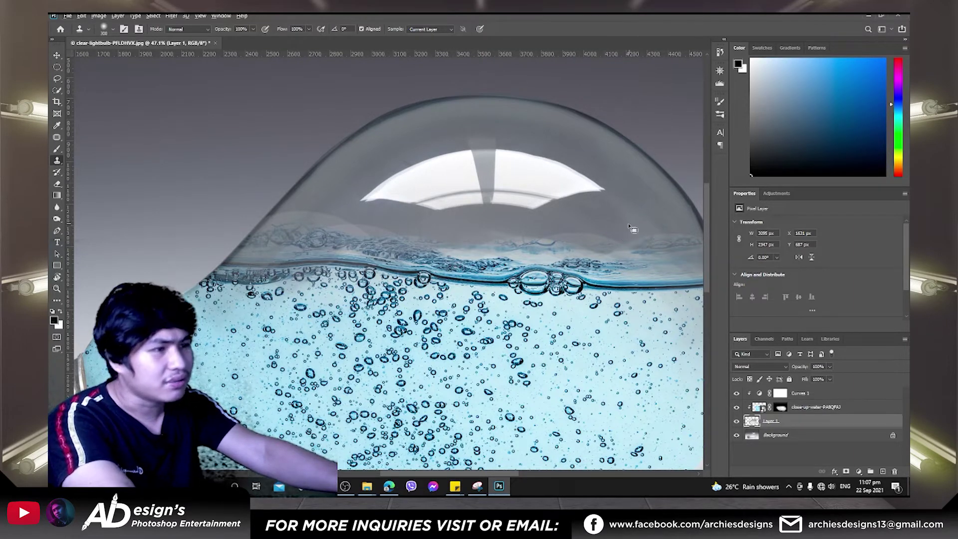
pyautogui.press('j')
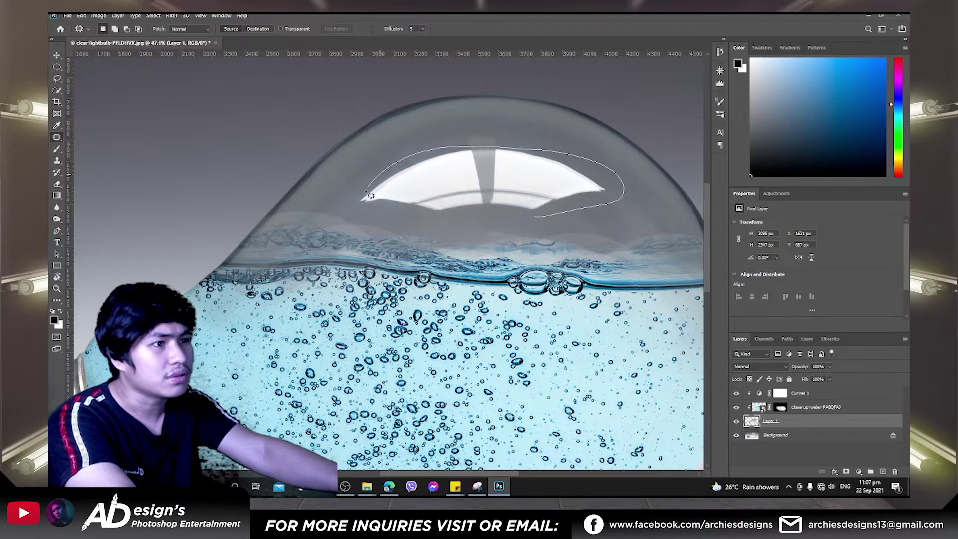
pyautogui.moveTo(539, 229); pyautogui.dragTo(538, 223)
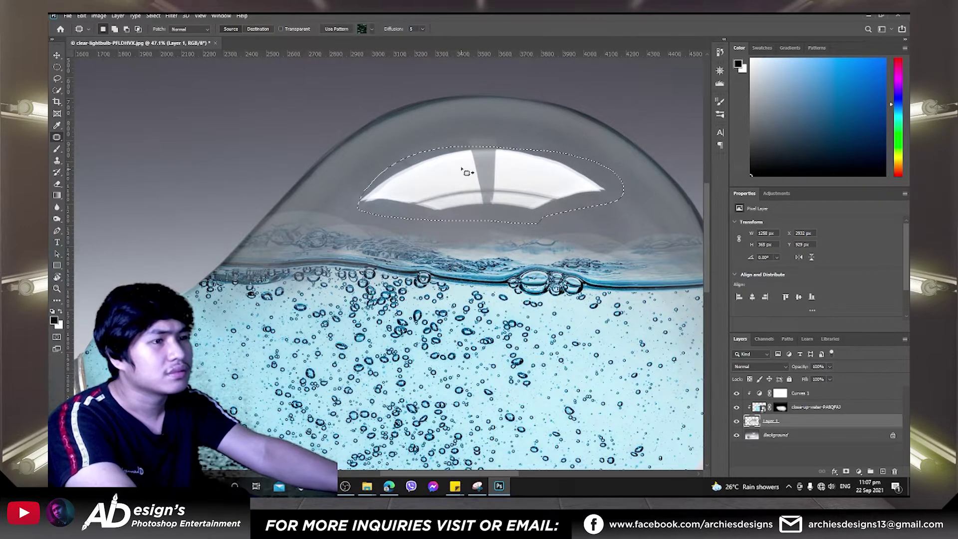
# Content-Aware fill the outlined highlight, then deselect it
pyautogui.press('m')
pyautogui.rightClick(464, 159)
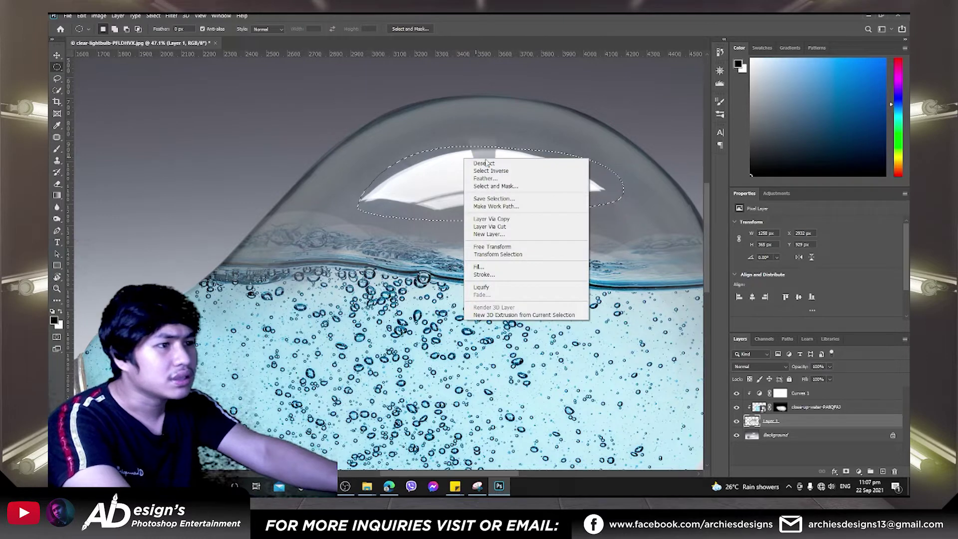
pyautogui.click(499, 267)
pyautogui.click(536, 139)
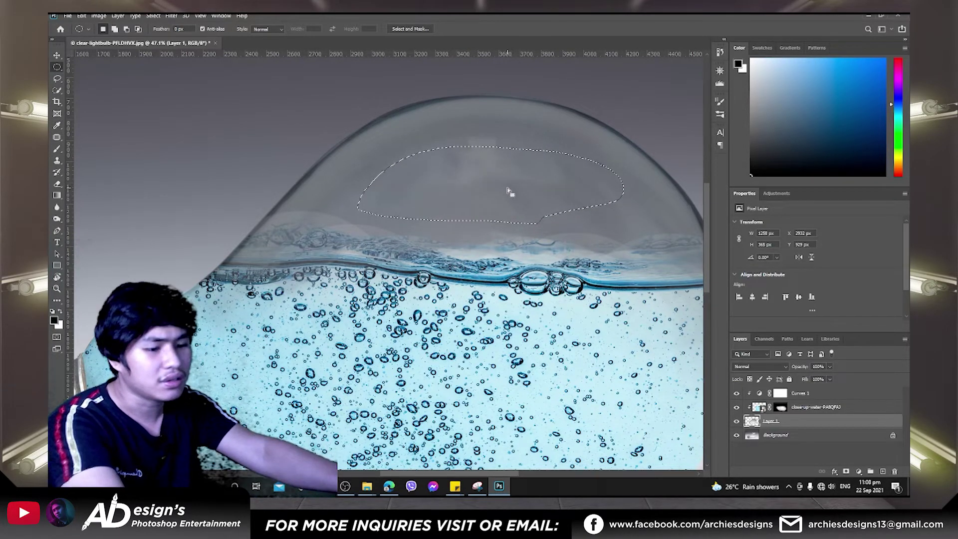
pyautogui.rightClick(566, 190)
pyautogui.click(574, 194)
pyautogui.scroll(-3, 436, 238)
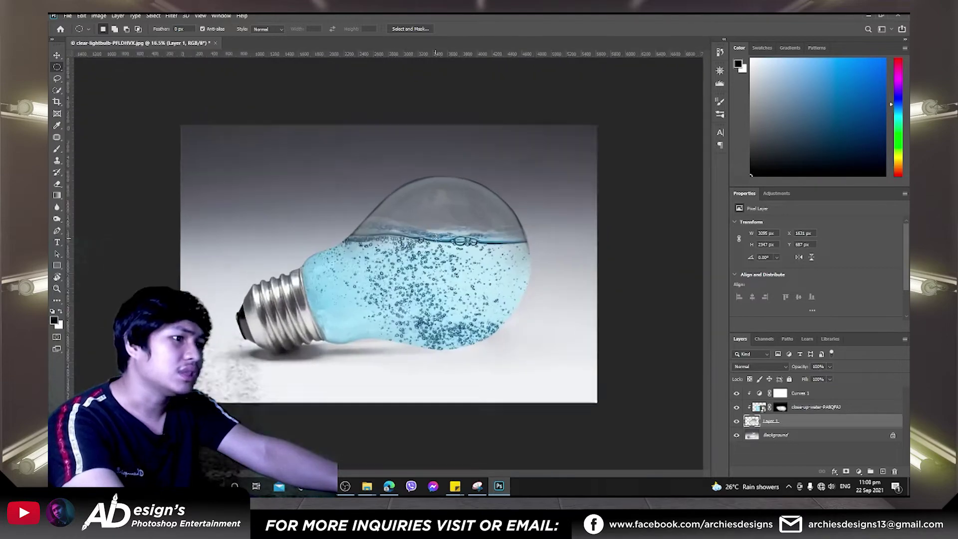
pyautogui.scroll(-2, 435, 239)
pyautogui.click(57, 56)
pyautogui.scroll(-1, 406, 188)
pyautogui.scroll(3, 429, 195)
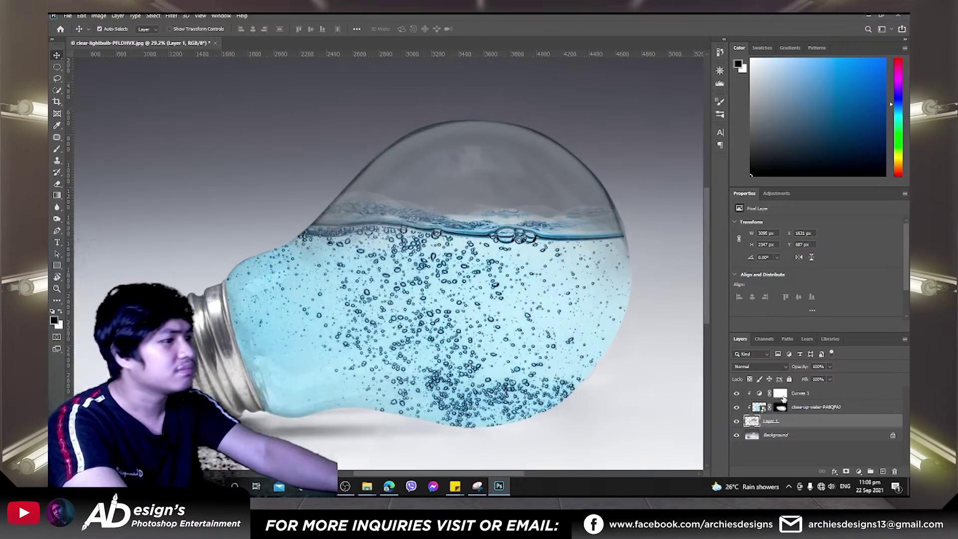
# Drag the Curves 1 point up-left to brighten the water, then fit the image on screen
pyautogui.click(781, 394)
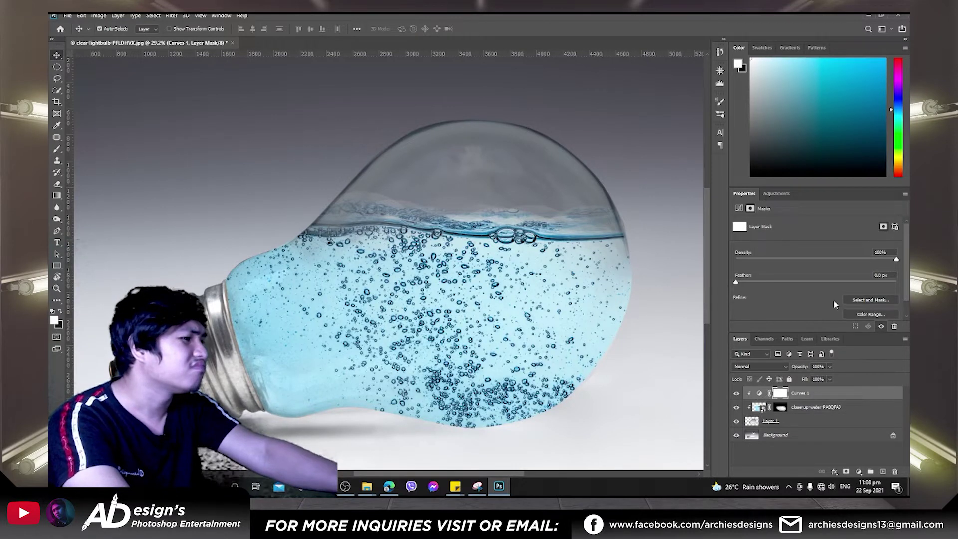
pyautogui.click(759, 394)
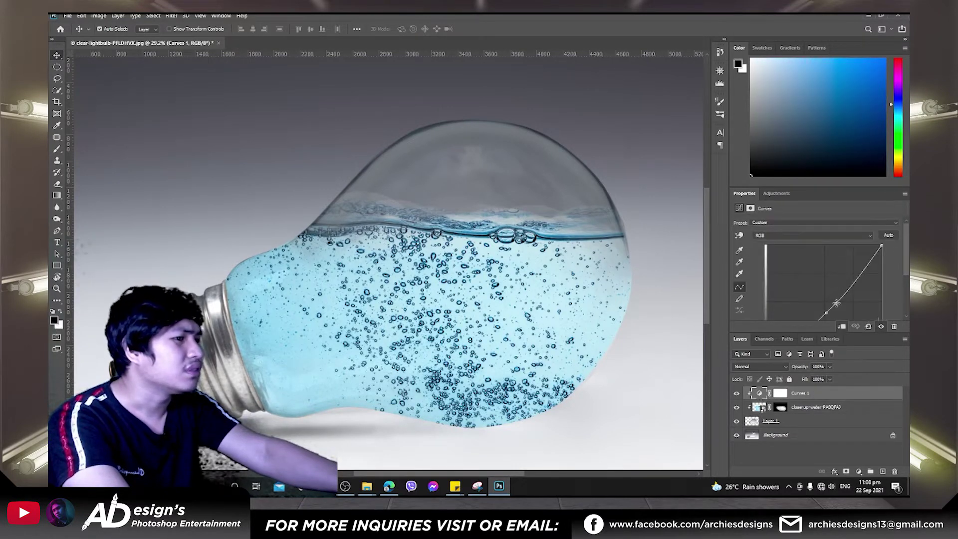
pyautogui.moveTo(836, 303); pyautogui.dragTo(834, 298)
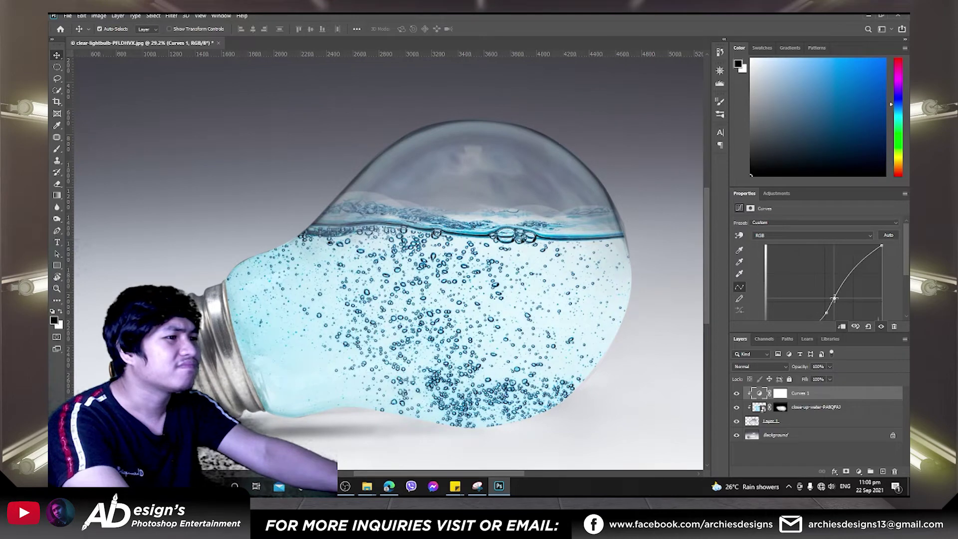
pyautogui.hotkey('ctrl', '0')
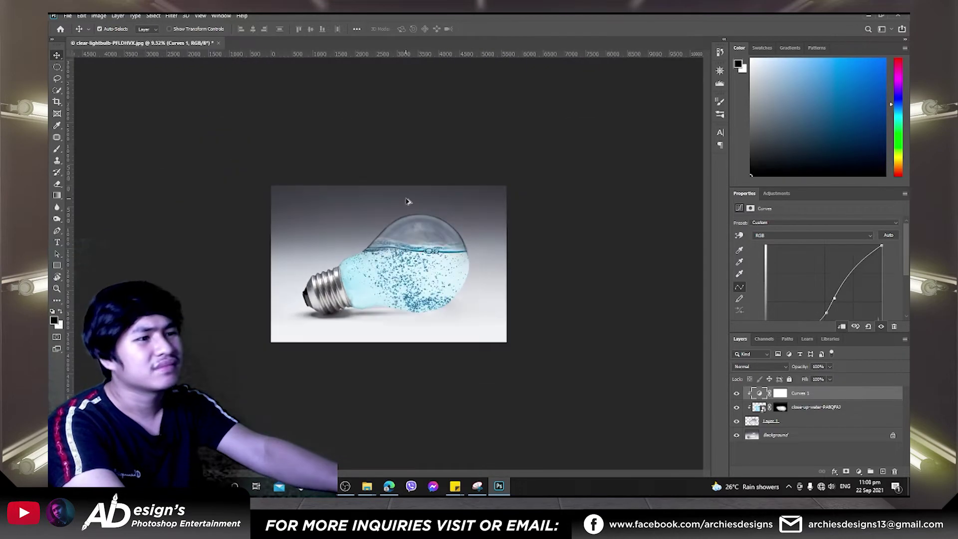
# Select the close-up-water layer, then the Curves 1 adjustment layer
pyautogui.scroll(1, 407, 208)
pyautogui.click(501, 255)
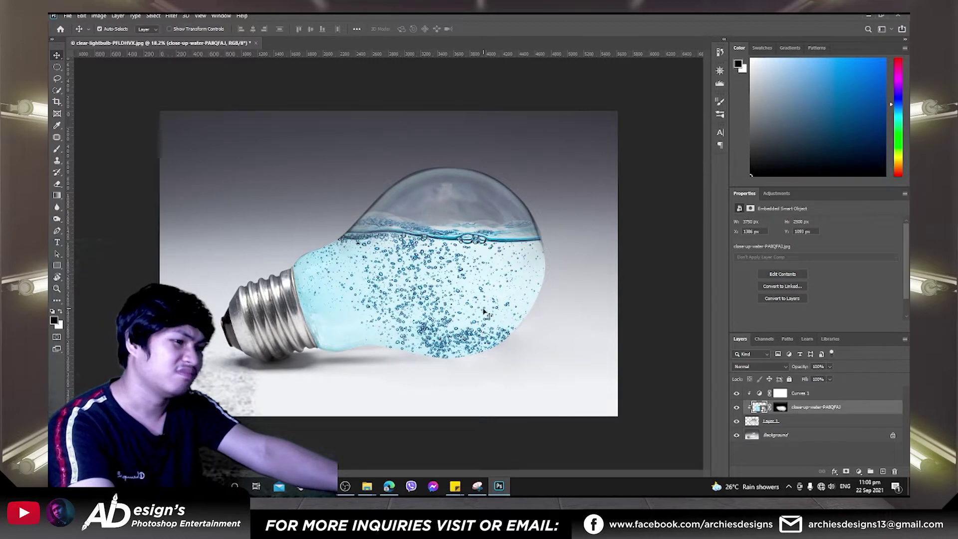
pyautogui.click(801, 393)
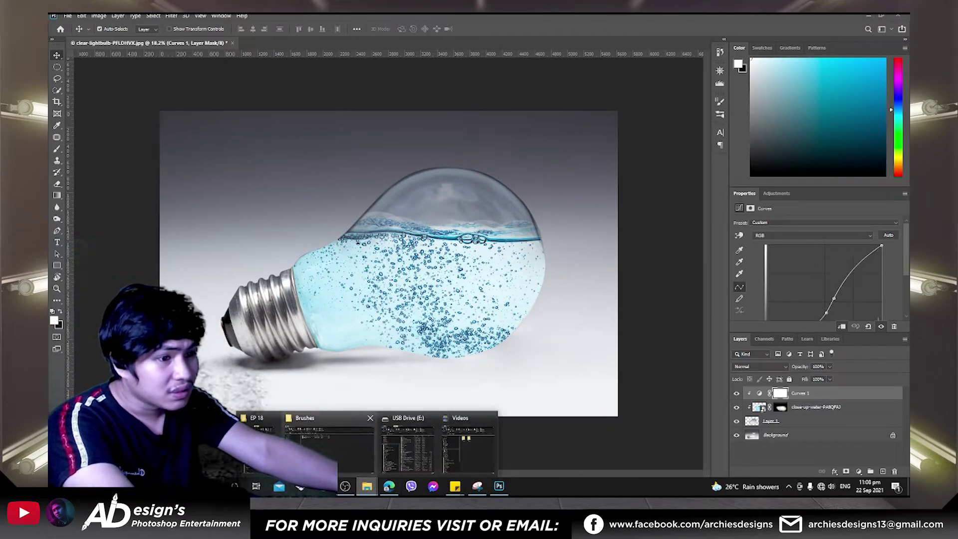
# Place the Killer Whale image into the bulb, enlarged to about 134% and nudged into position
pyautogui.moveTo(366, 487)
pyautogui.click(320, 449)
pyautogui.moveTo(850, 144)
pyautogui.mouseDown()
pyautogui.moveTo(447, 300)
pyautogui.moveTo(456, 320)
pyautogui.mouseUp()
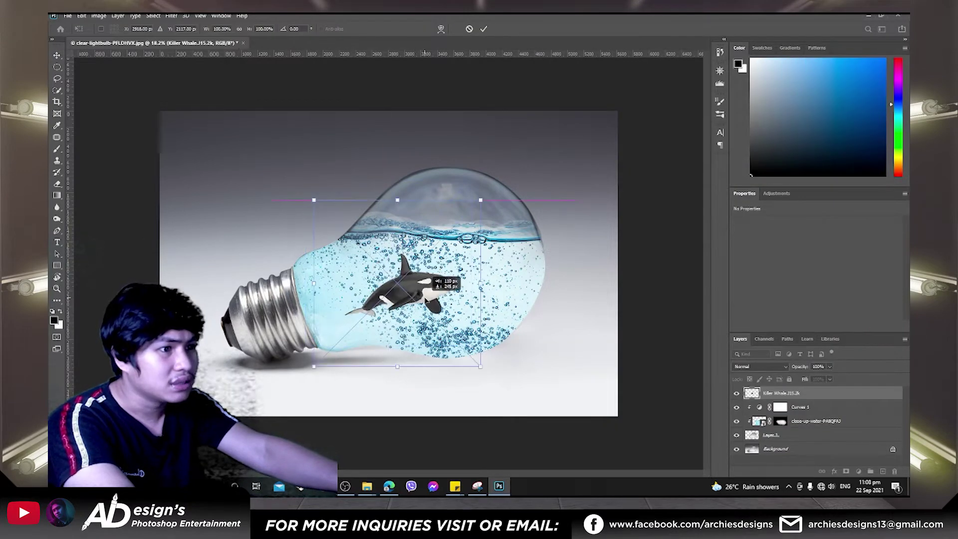
pyautogui.moveTo(480, 201); pyautogui.dragTo(524, 145)
pyautogui.moveTo(440, 257); pyautogui.dragTo(441, 285)
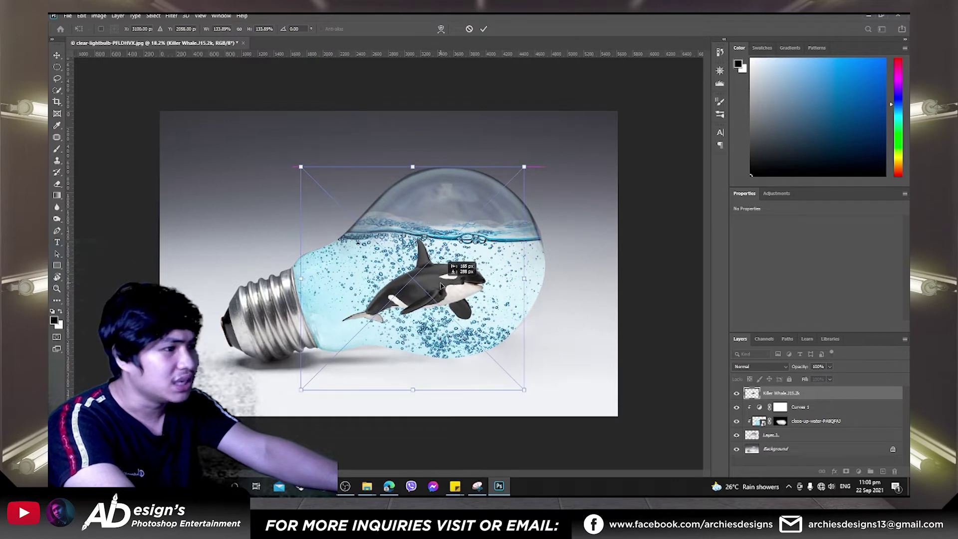
# Move the Killer Whale layer so it sits just above Curves 1
pyautogui.moveTo(797, 395)
pyautogui.mouseDown()
pyautogui.moveTo(795, 430)
pyautogui.moveTo(798, 406)
pyautogui.mouseUp()
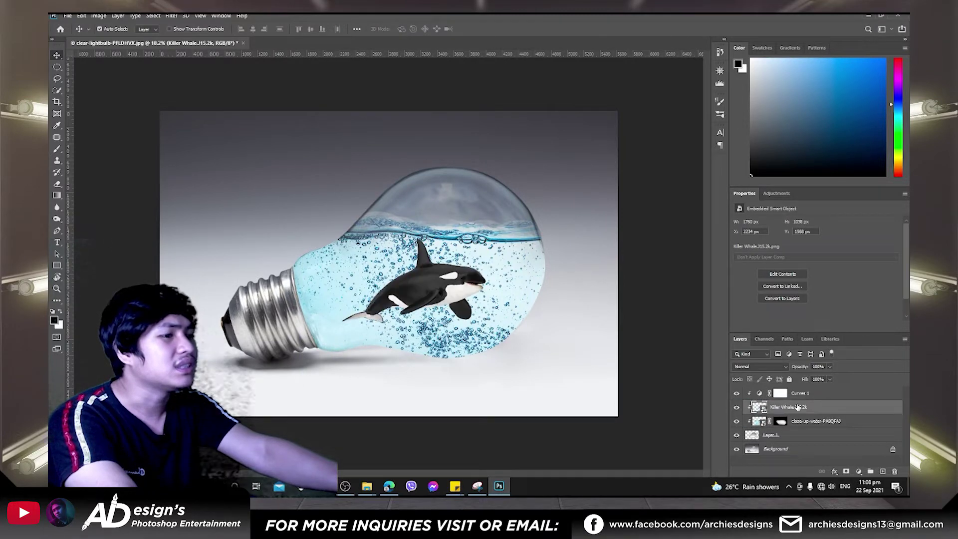
pyautogui.moveTo(799, 406); pyautogui.dragTo(798, 393)
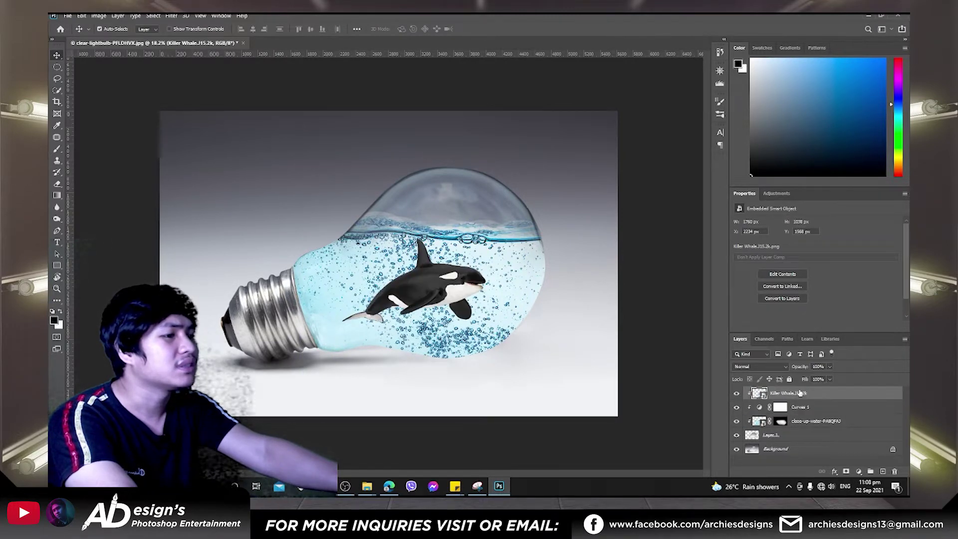
pyautogui.scroll(3, 442, 298)
pyautogui.scroll(2, 441, 298)
pyautogui.scroll(-2, 442, 298)
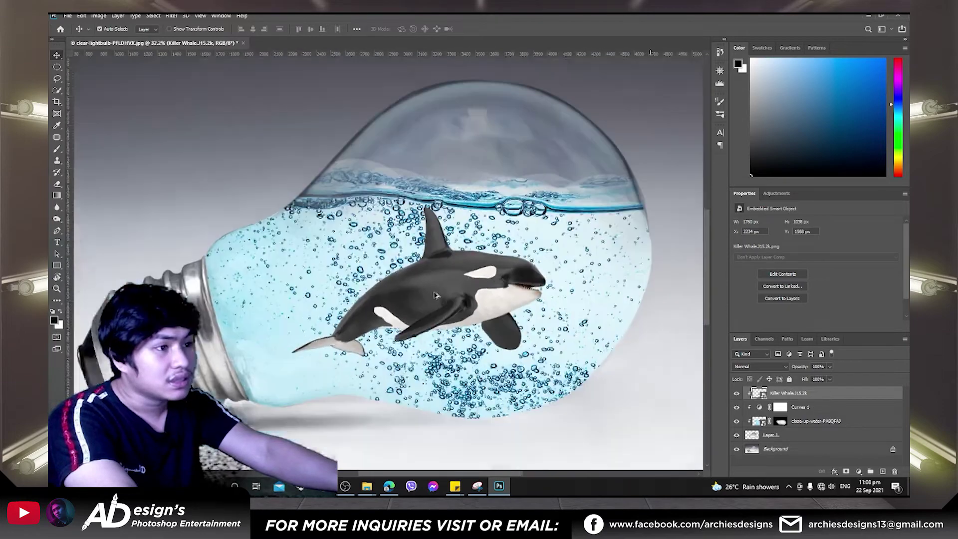
pyautogui.scroll(2, 444, 294)
pyautogui.scroll(-1, 561, 285)
pyautogui.scroll(3, 554, 305)
pyautogui.scroll(-1, 547, 322)
pyautogui.scroll(-3, 544, 326)
pyautogui.scroll(-1, 524, 279)
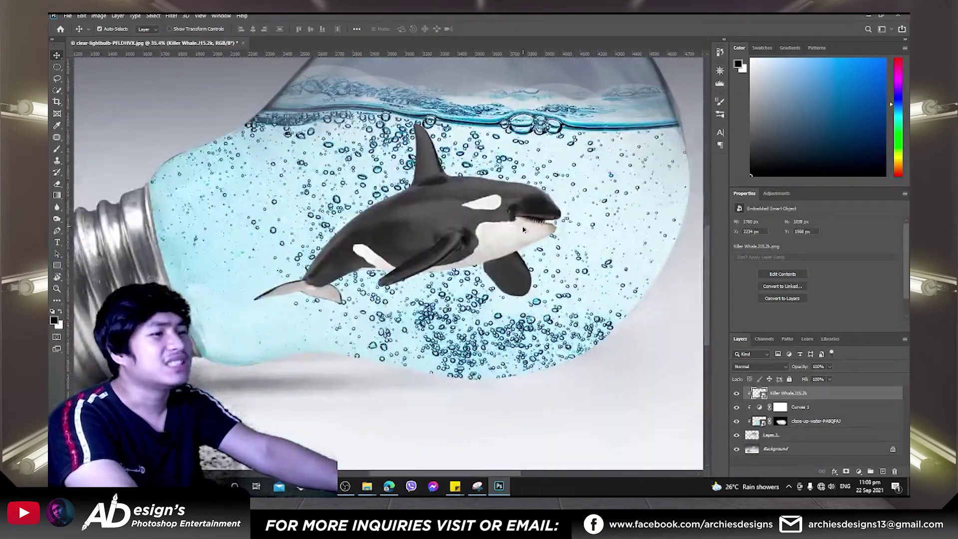
pyautogui.scroll(-2, 504, 245)
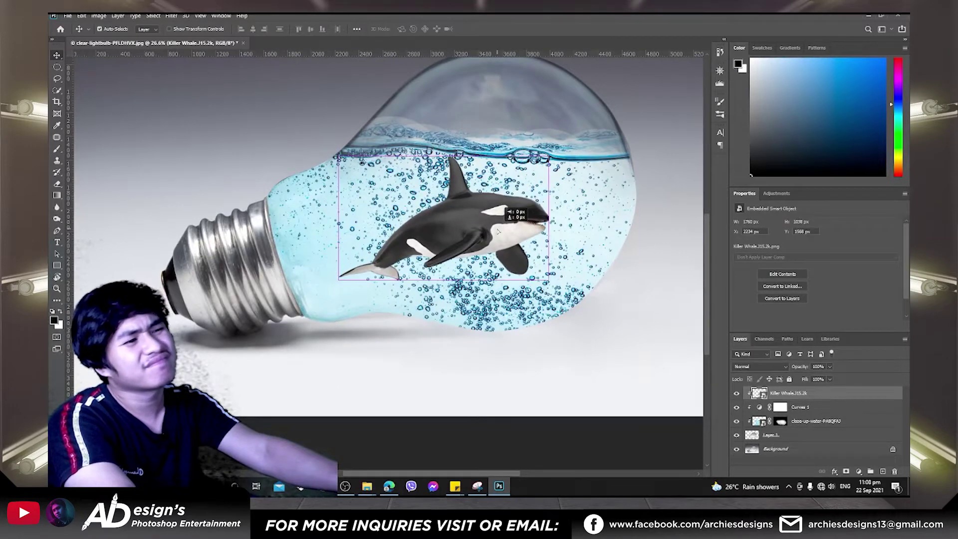
pyautogui.scroll(-2, 499, 237)
pyautogui.scroll(3, 489, 238)
pyautogui.scroll(-2, 488, 240)
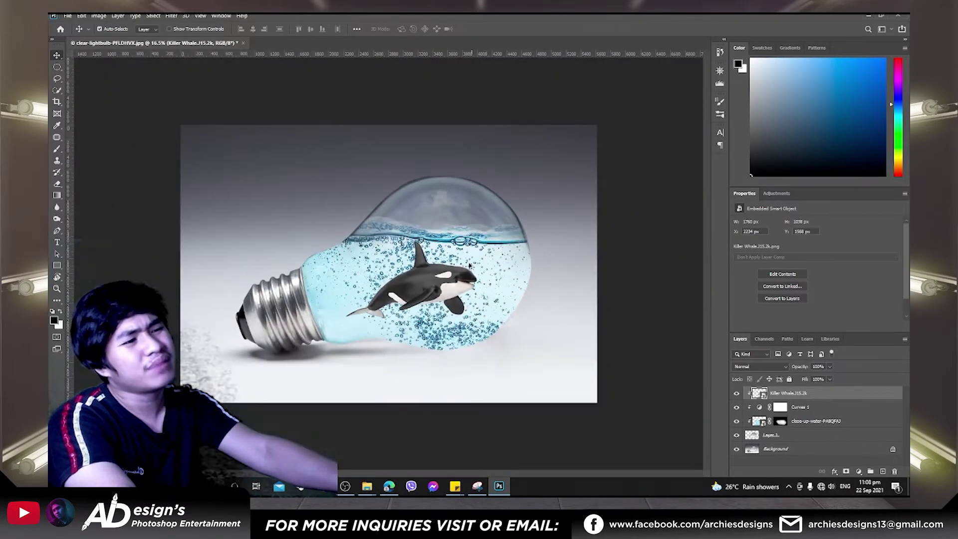
pyautogui.scroll(2, 482, 300)
# Rotate the whale about -8° and raise it slightly in the water
pyautogui.hotkey('ctrl', 't')
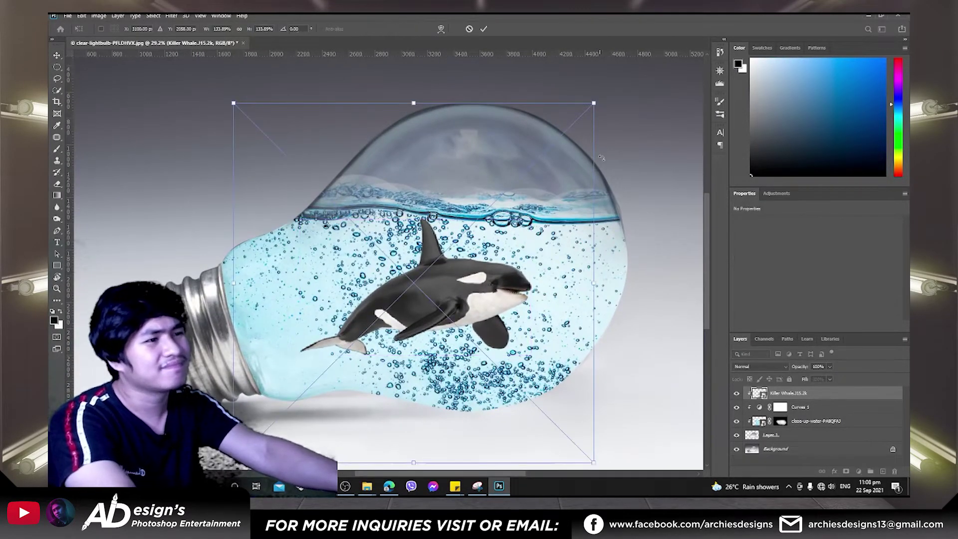
pyautogui.moveTo(612, 105); pyautogui.dragTo(584, 70)
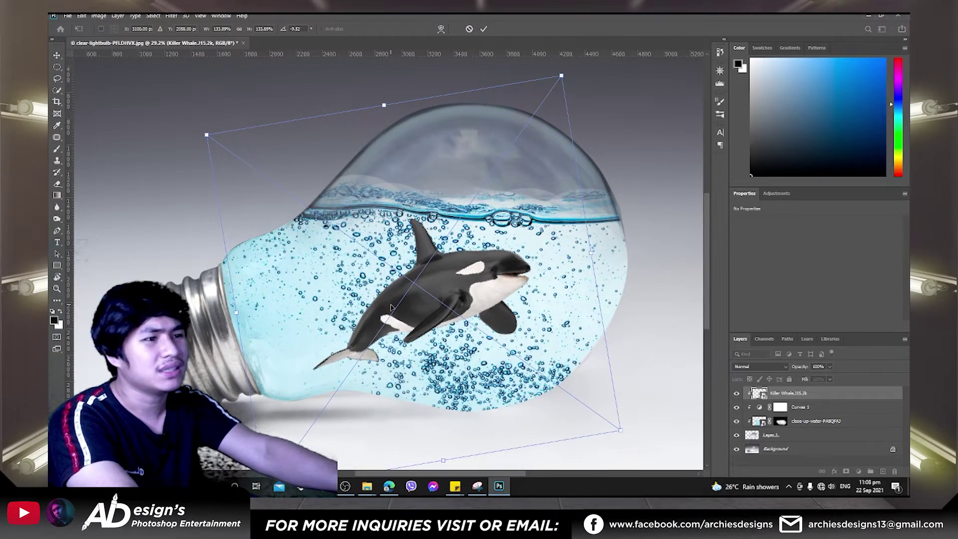
pyautogui.moveTo(391, 307); pyautogui.dragTo(391, 301)
pyautogui.press('Return')
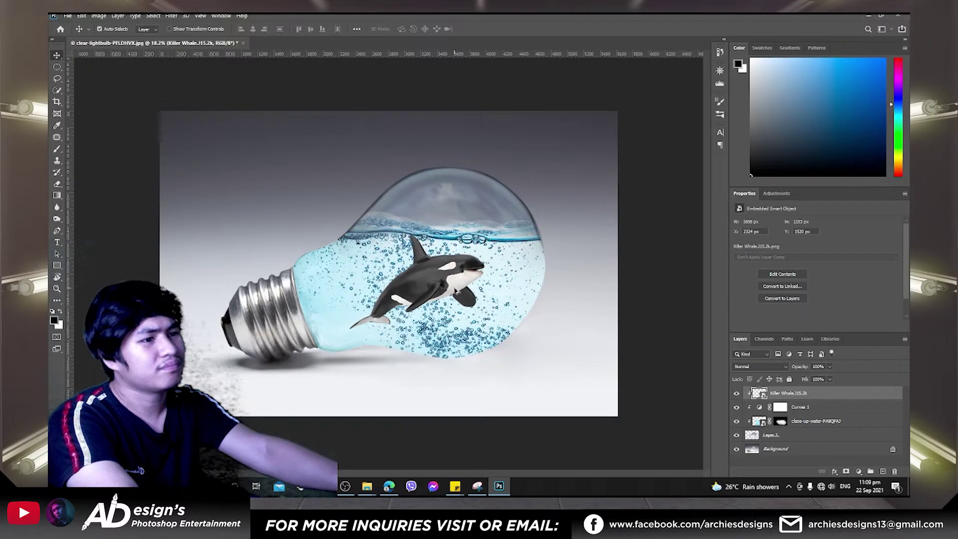
pyautogui.scroll(-3, 453, 300)
pyautogui.scroll(2, 399, 309)
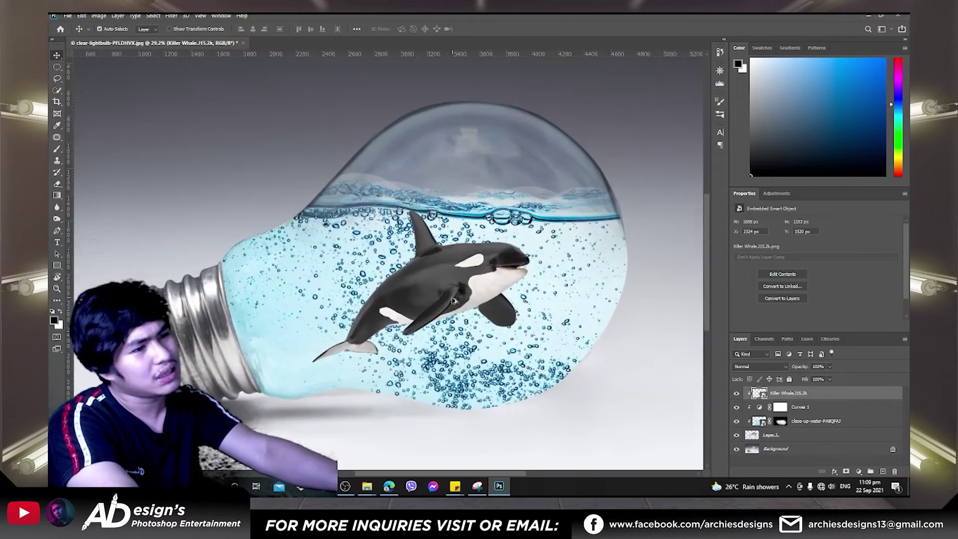
pyautogui.scroll(-2, 366, 332)
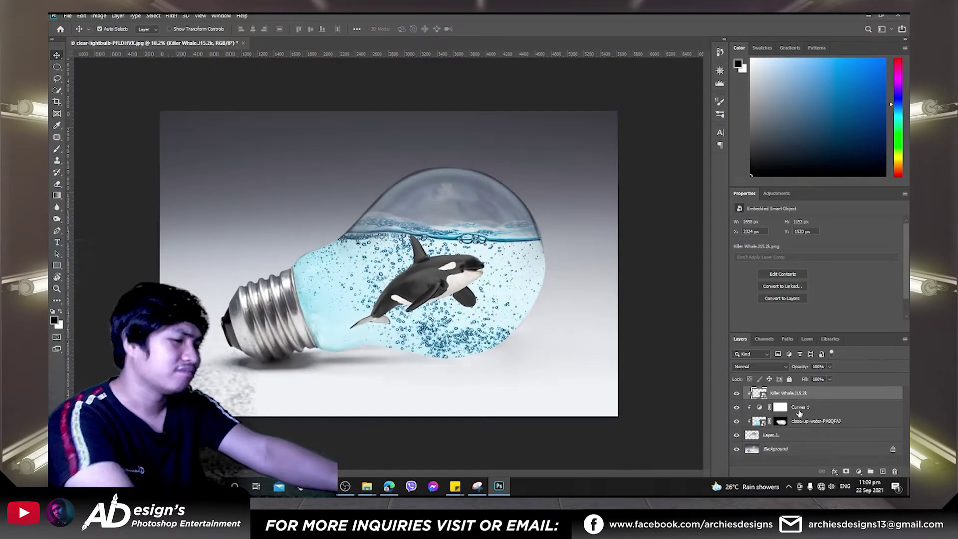
pyautogui.click(820, 421)
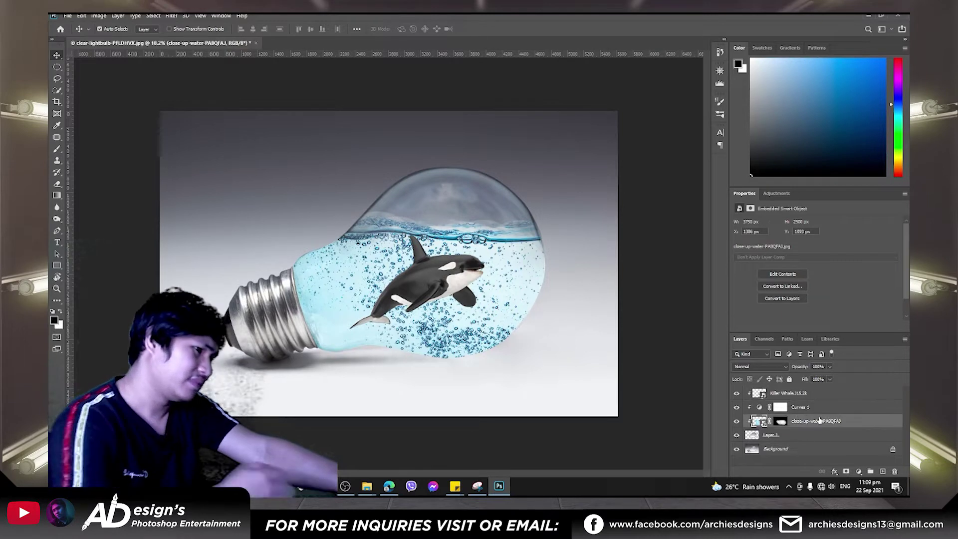
# Shift Layer 2 371 px to the right and set its blend mode to Soft Light
pyautogui.click(805, 435)
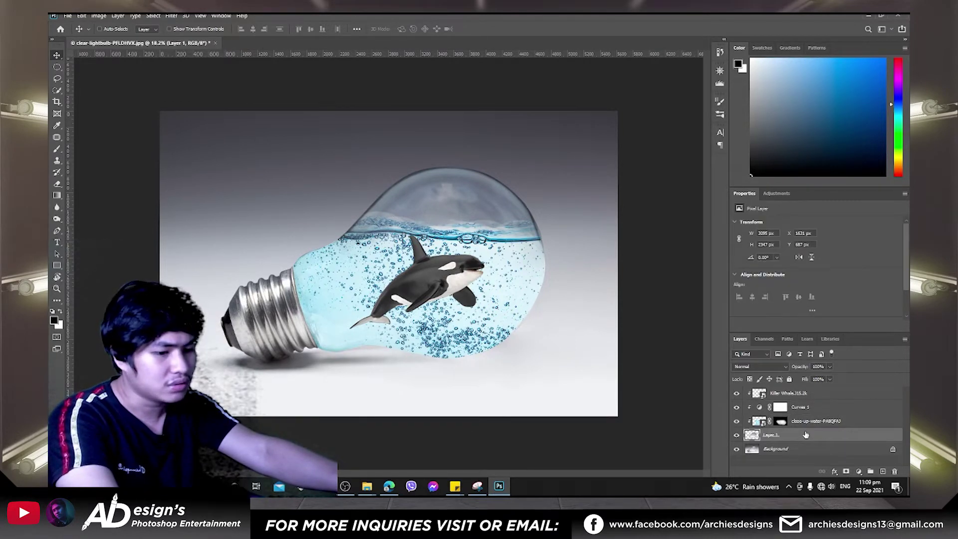
pyautogui.click(806, 407)
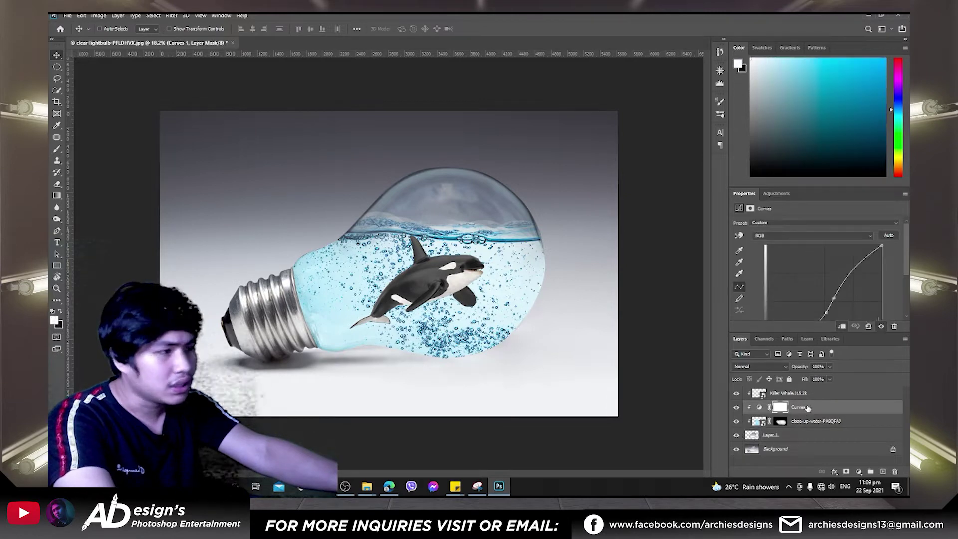
pyautogui.hotkey('ctrl', '+')
pyautogui.moveTo(401, 244); pyautogui.dragTo(438, 244)
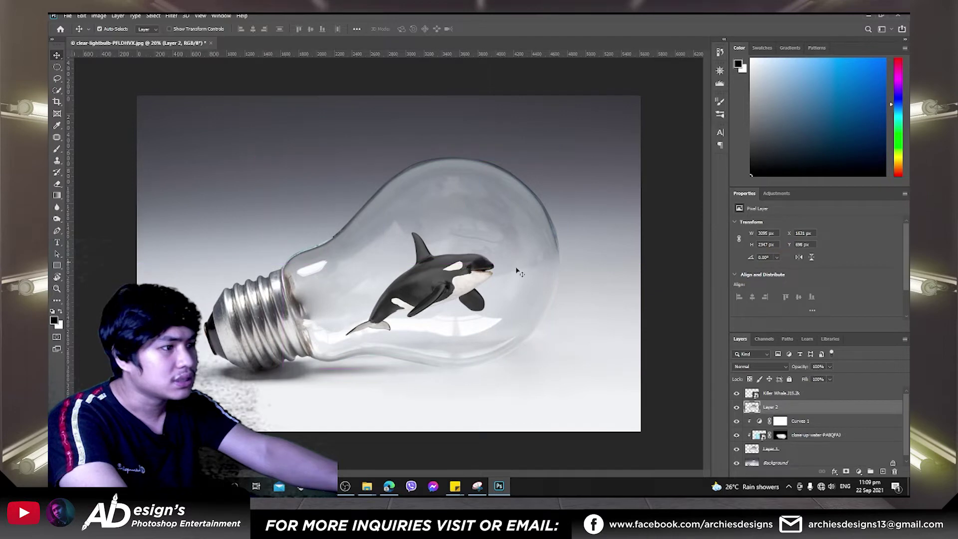
pyautogui.click(759, 367)
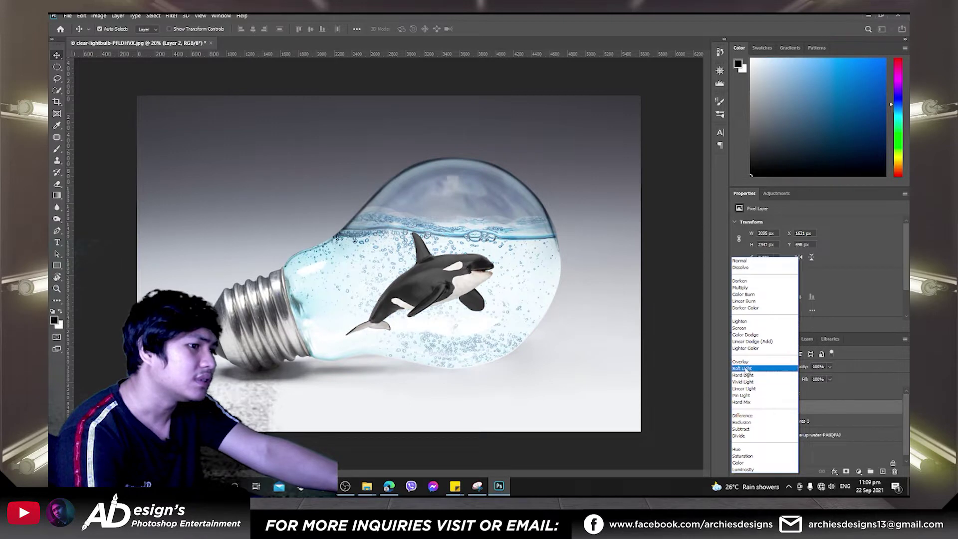
pyautogui.click(747, 369)
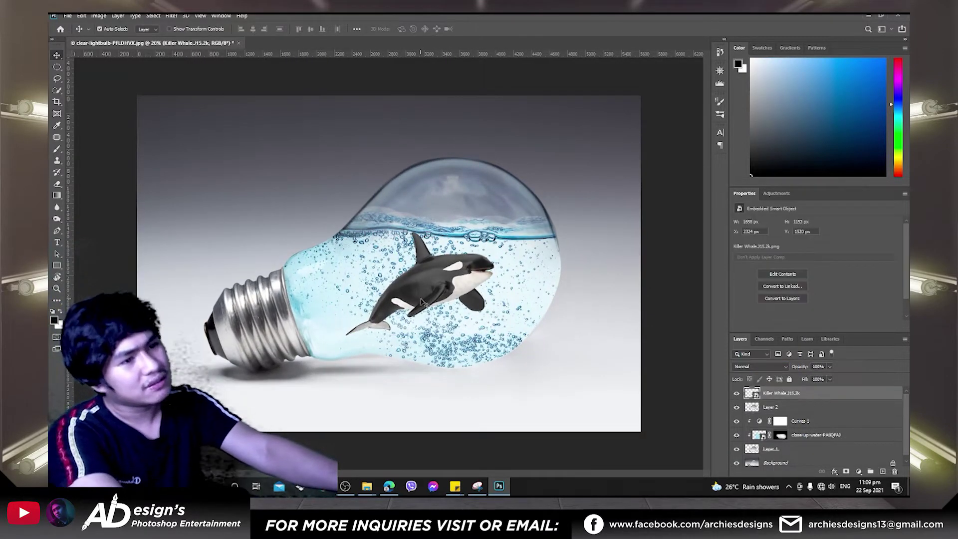
# Move the Killer Whale layer below Layer 2
pyautogui.click(770, 393)
pyautogui.hotkey('ctrl', '+')
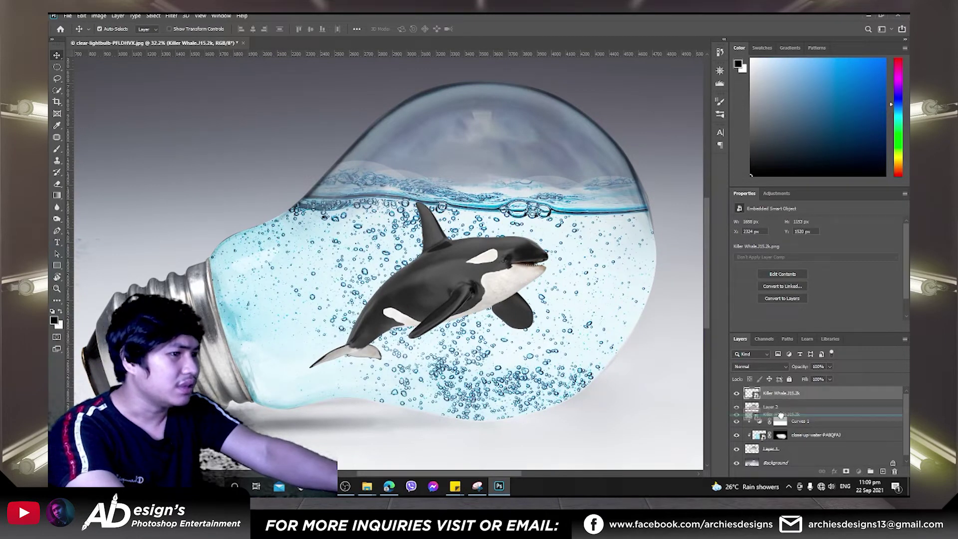
pyautogui.moveTo(782, 395); pyautogui.dragTo(782, 414)
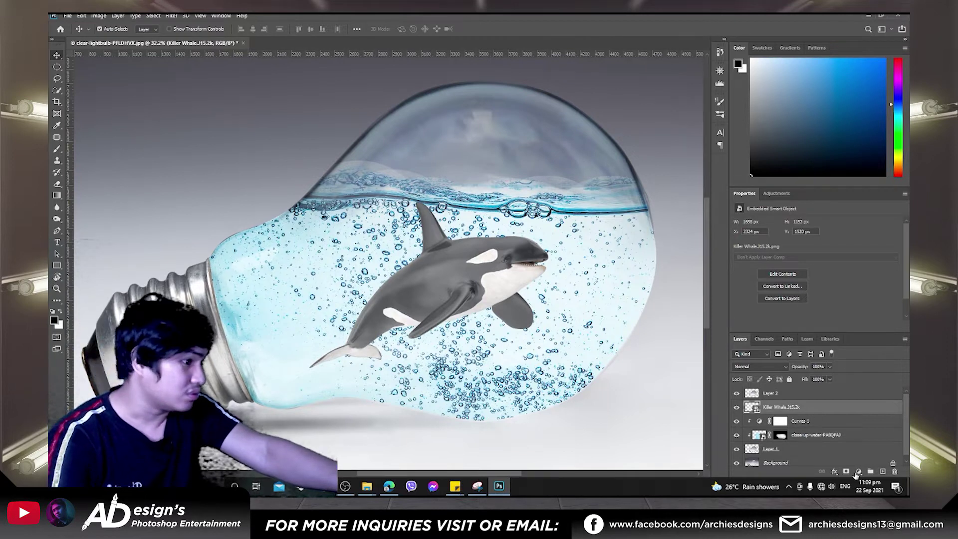
# Add a Curves 2 adjustment clipped to the Killer Whale and pull its curve down
pyautogui.click(797, 398)
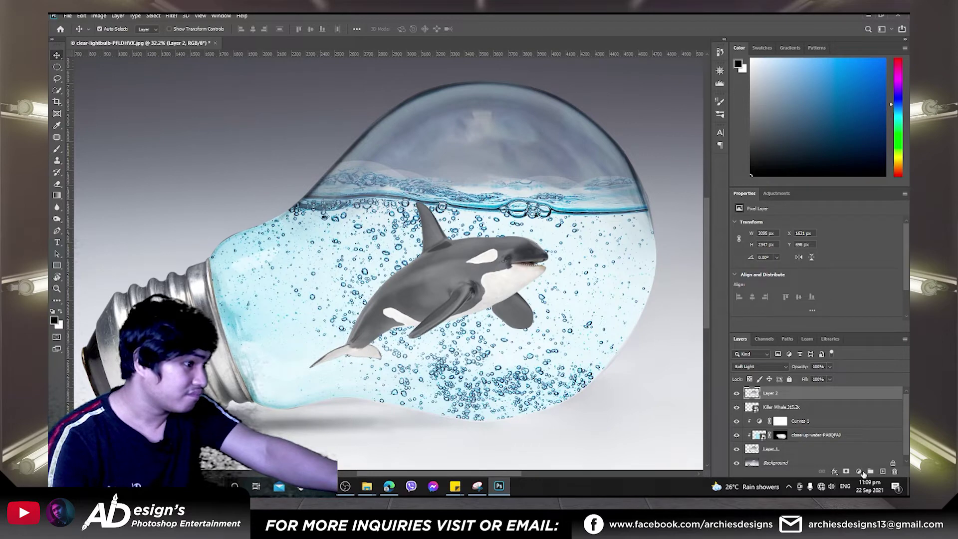
pyautogui.click(813, 409)
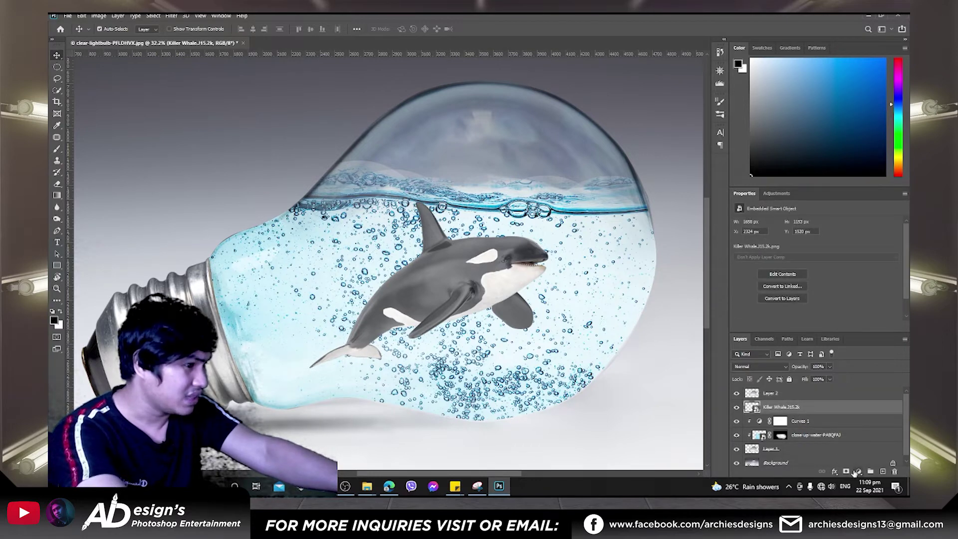
pyautogui.click(856, 472)
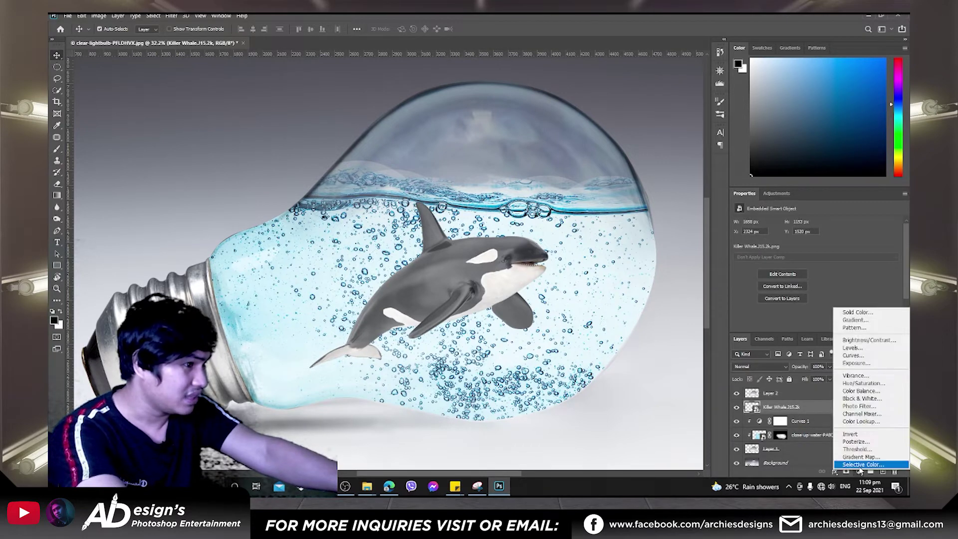
pyautogui.click(873, 356)
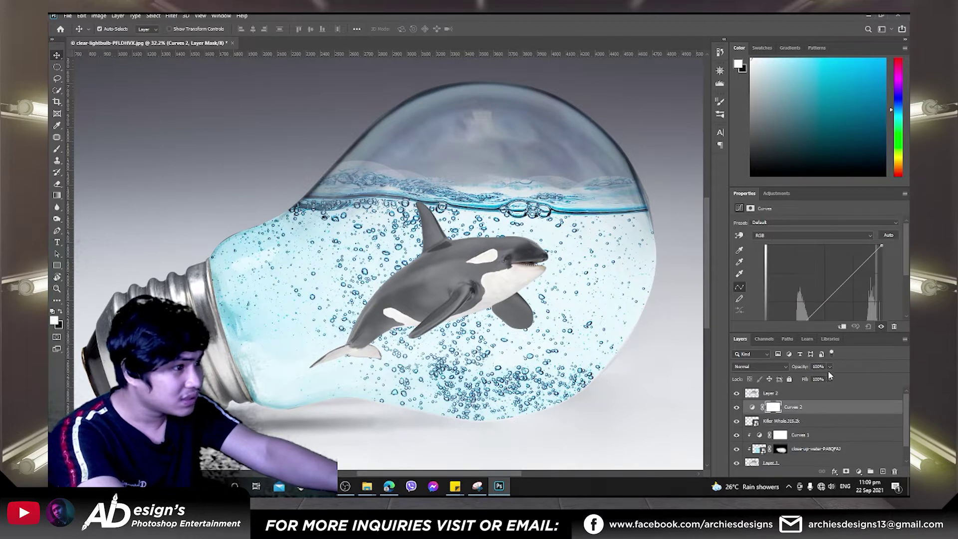
pyautogui.click(839, 326)
pyautogui.moveTo(860, 266); pyautogui.dragTo(862, 277)
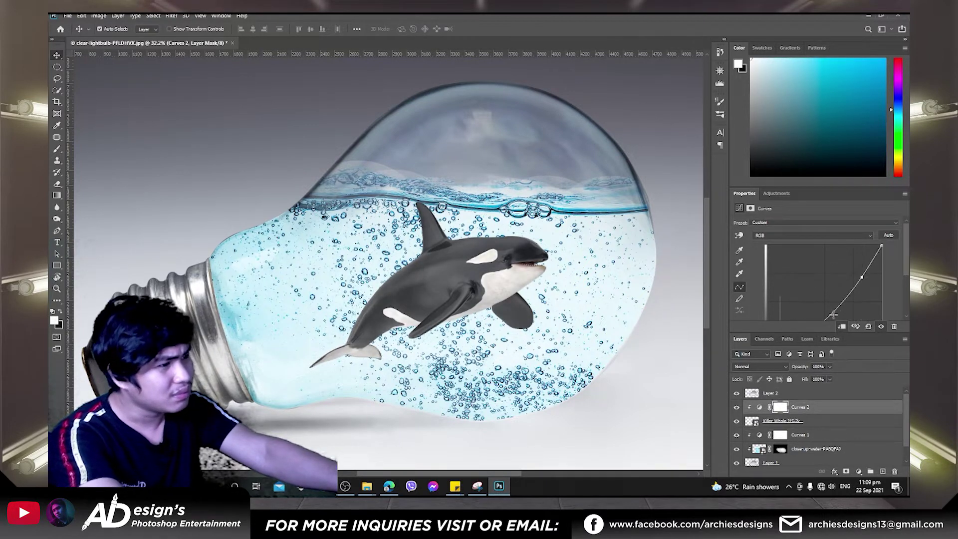
pyautogui.moveTo(833, 315); pyautogui.dragTo(834, 320)
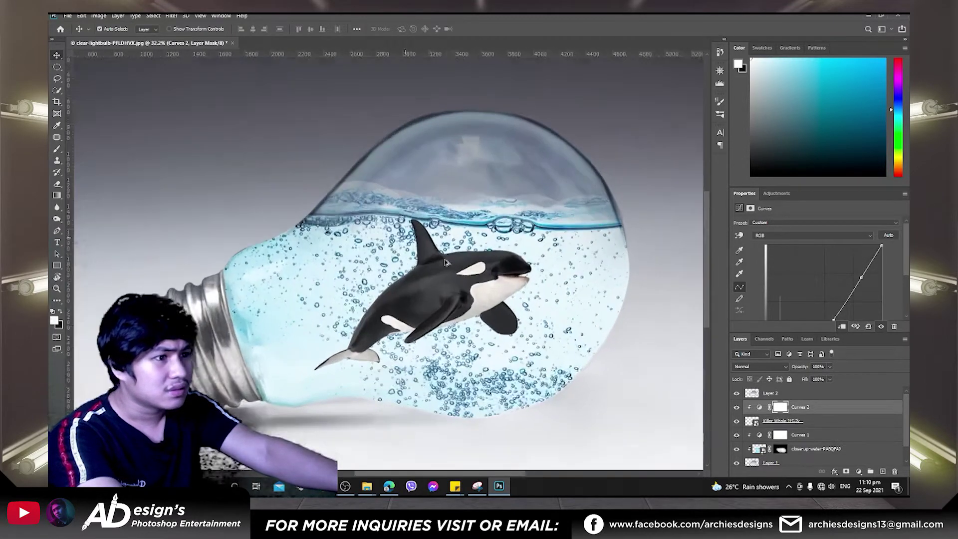
pyautogui.hotkey('ctrl', '-')
pyautogui.click(434, 241)
pyautogui.hotkey('ctrl', '-')
pyautogui.scroll(1, 475, 289)
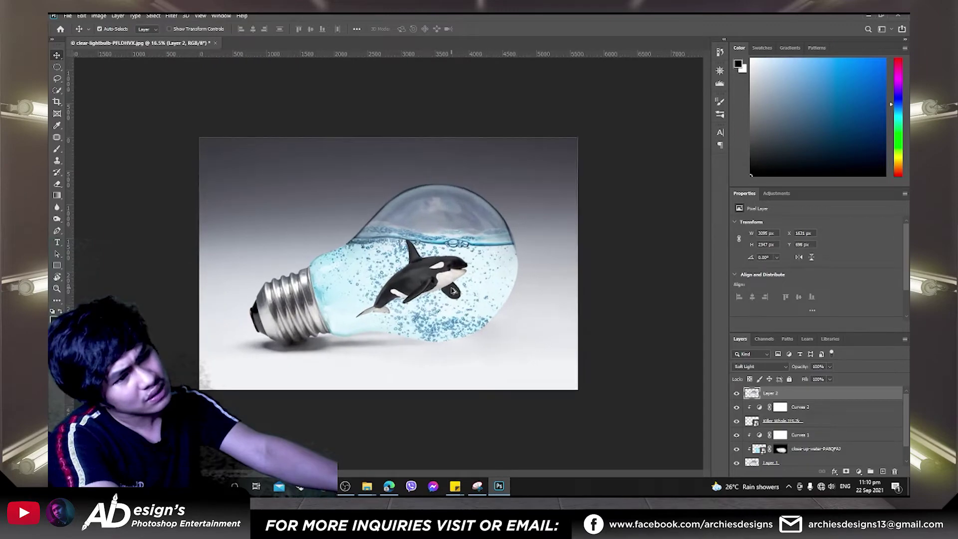
# Select Layer 1 and add a new empty Layer 3
pyautogui.scroll(2, 469, 289)
pyautogui.scroll(2, 461, 290)
pyautogui.scroll(2, 451, 291)
pyautogui.scroll(-2, 459, 324)
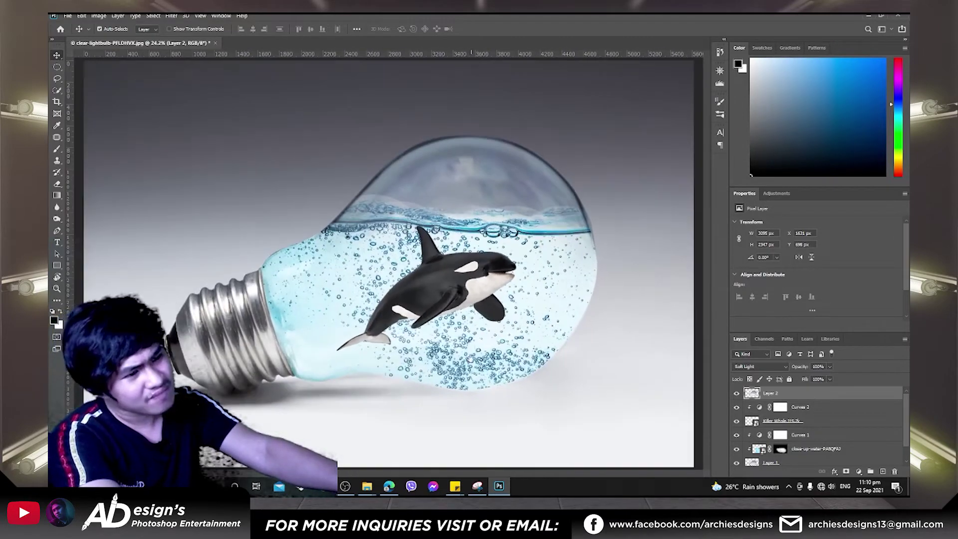
pyautogui.scroll(2, 468, 357)
pyautogui.scroll(-2, 439, 384)
pyautogui.scroll(1, 417, 402)
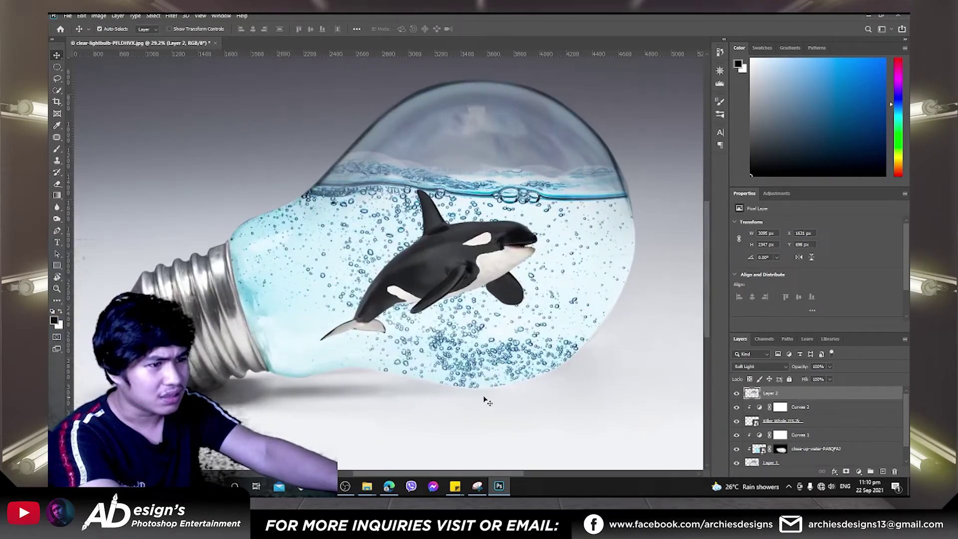
pyautogui.scroll(1, 514, 402)
pyautogui.scroll(2, 494, 401)
pyautogui.scroll(-2, 494, 400)
pyautogui.scroll(1, 479, 396)
pyautogui.scroll(-3, 474, 395)
pyautogui.scroll(-1, 798, 424)
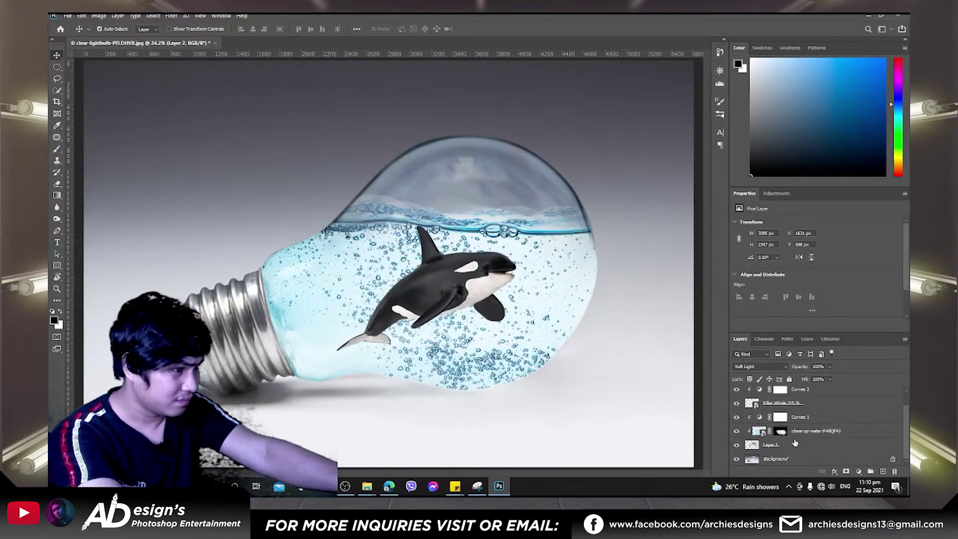
pyautogui.click(801, 451)
pyautogui.click(882, 471)
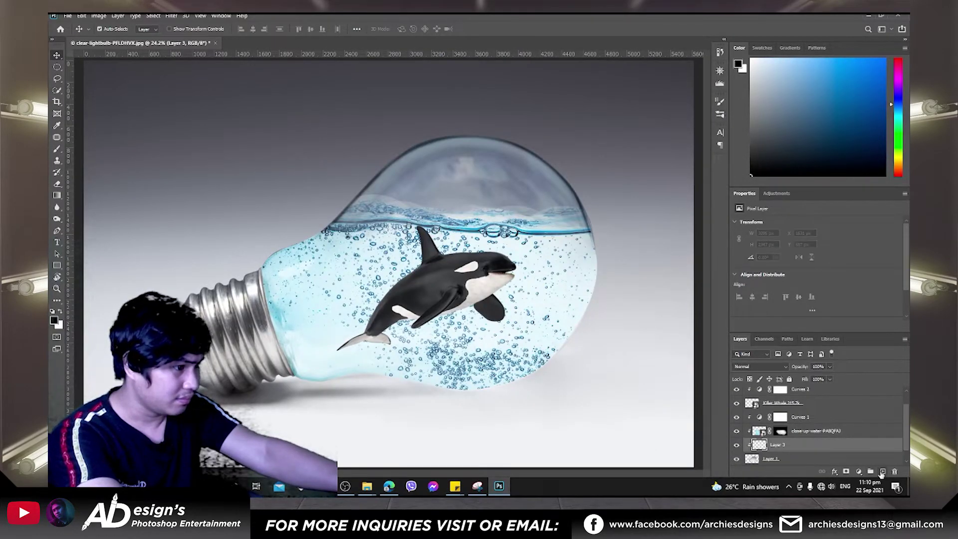
# Move Layer 3 below Layer 1 and choose the Brush tool
pyautogui.scroll(-1, 798, 447)
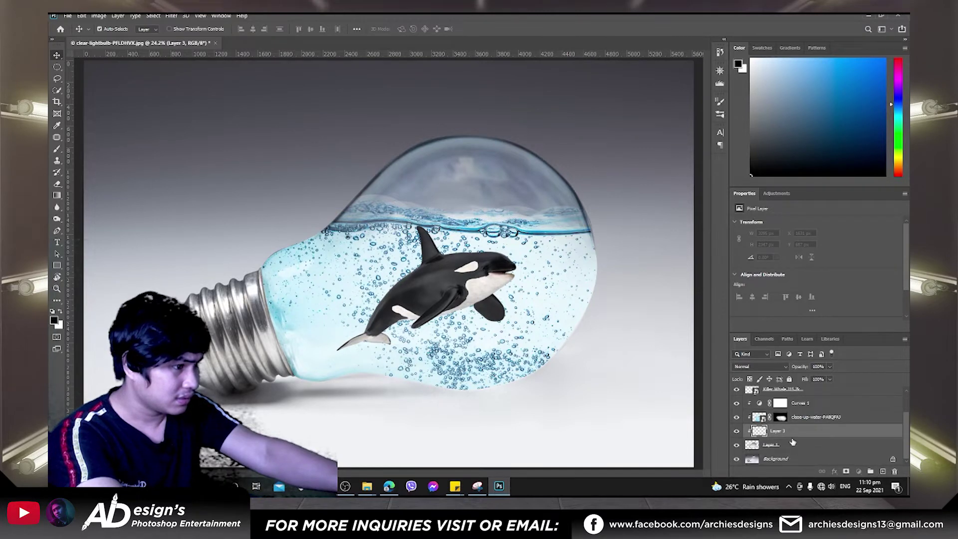
pyautogui.moveTo(791, 433); pyautogui.dragTo(797, 450)
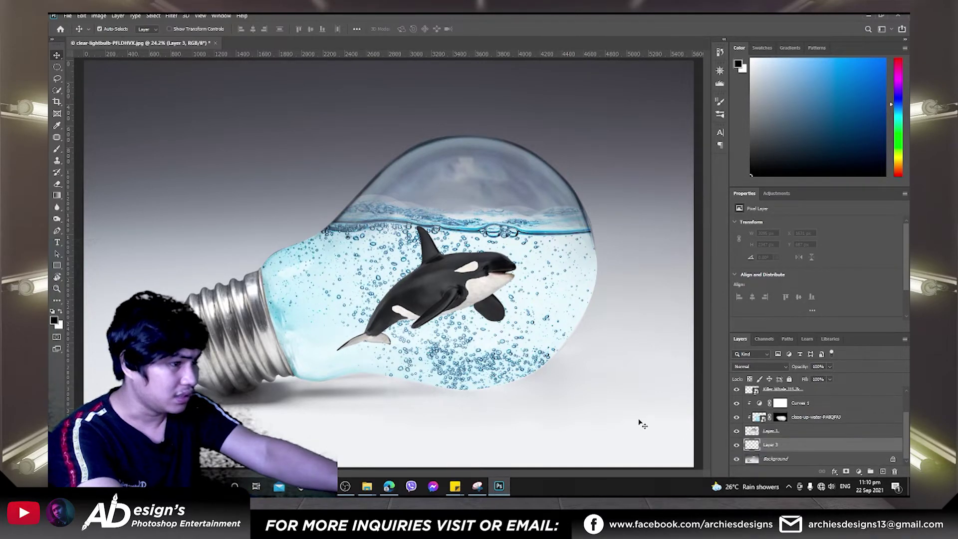
pyautogui.scroll(5, 454, 421)
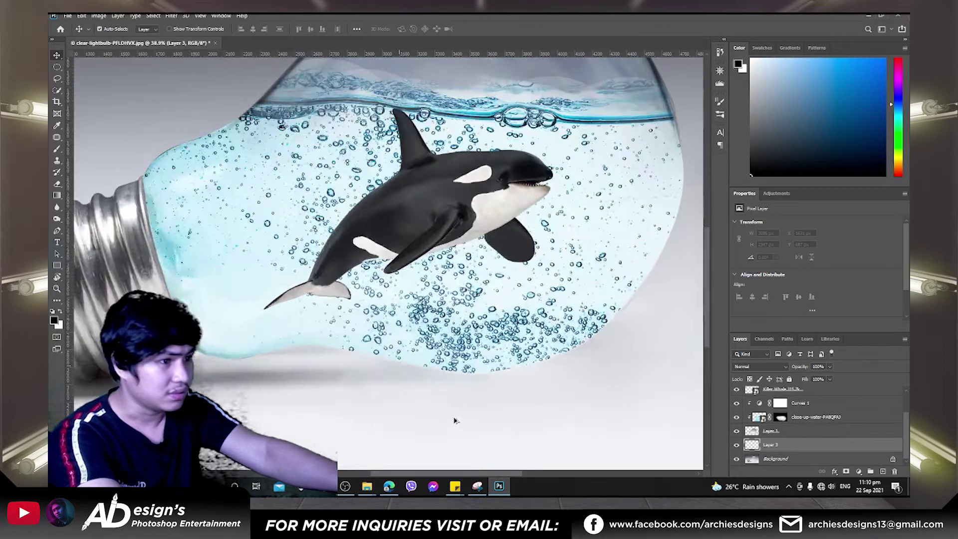
pyautogui.click(58, 150)
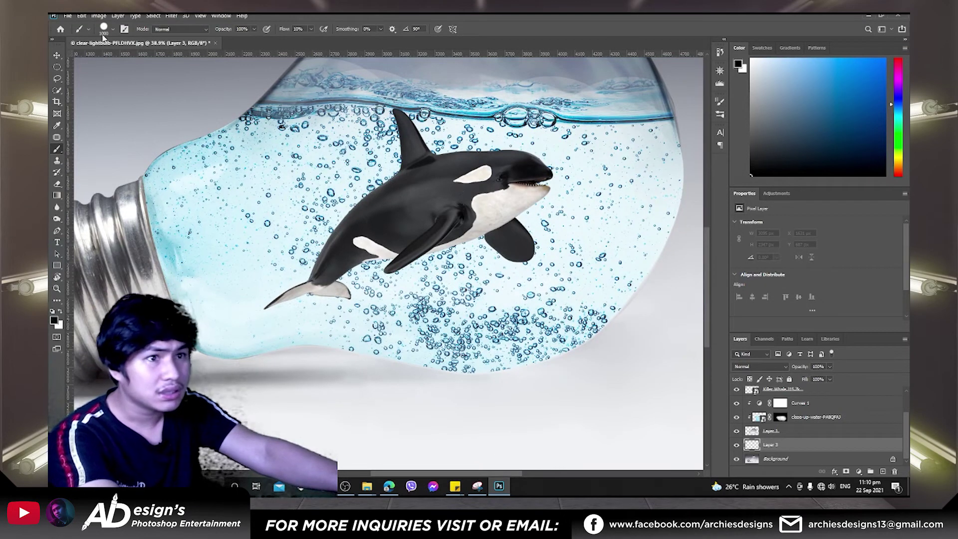
# Set the brush angle to 0° and undo a first grey test dab under the bulb
pyautogui.click(89, 30)
pyautogui.click(114, 30)
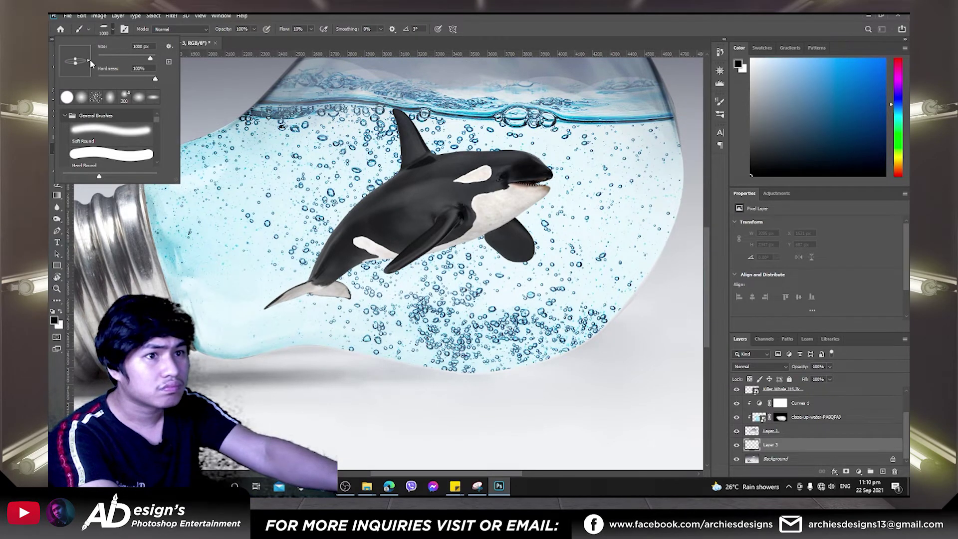
pyautogui.moveTo(93, 63); pyautogui.dragTo(89, 61)
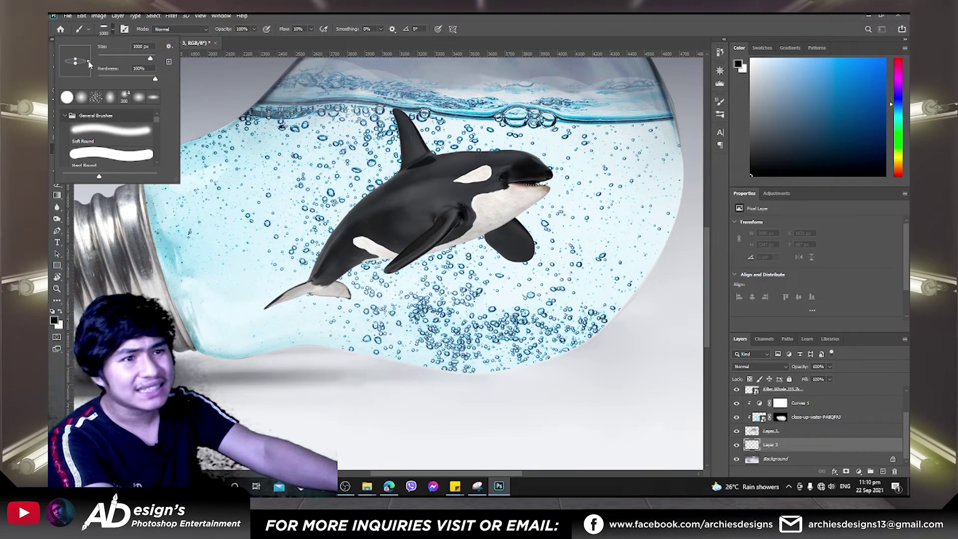
pyautogui.click(464, 387)
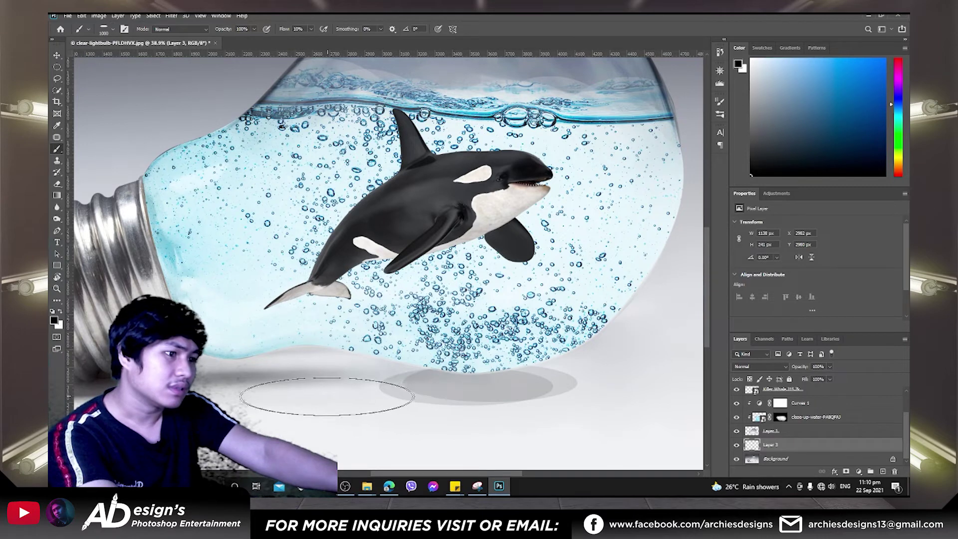
pyautogui.hotkey('ctrl', 'z')
pyautogui.hotkey('ctrl', 'z')
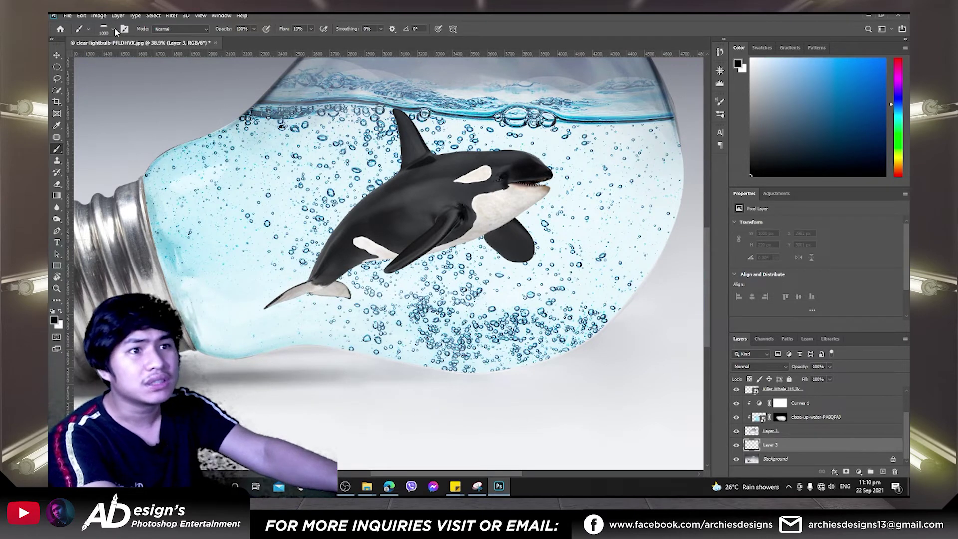
# Make the brush 1000 px with 0% hardness and undo trial shadow strokes
pyautogui.click(114, 29)
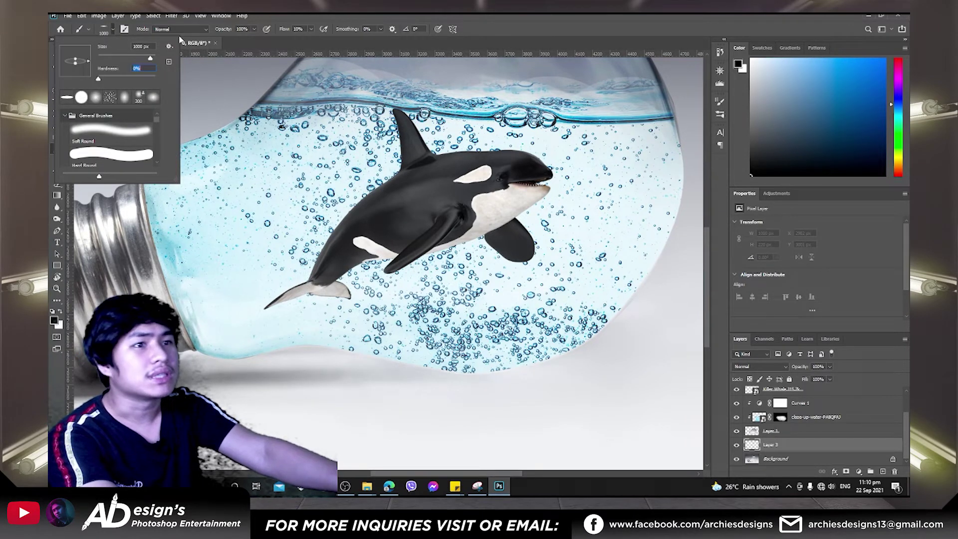
pyautogui.click(478, 385)
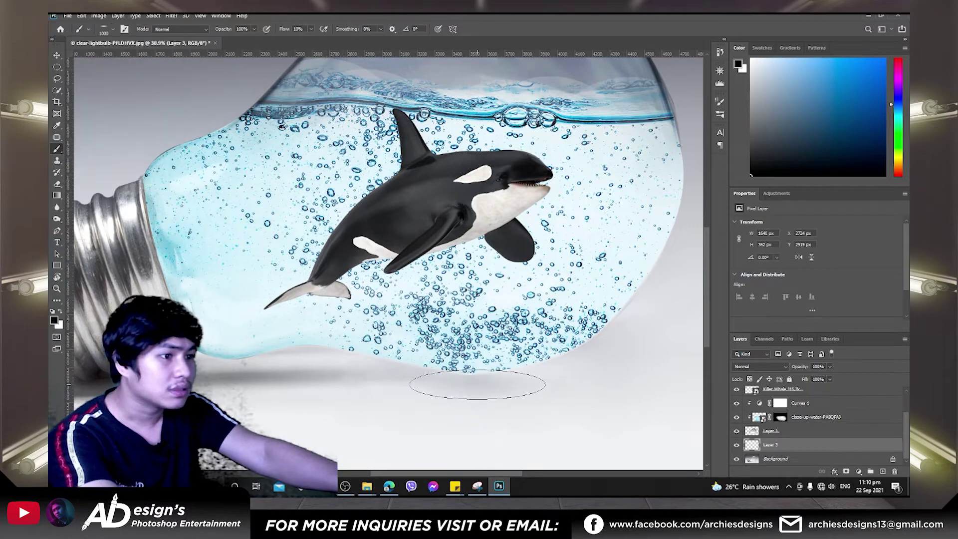
pyautogui.moveTo(478, 384); pyautogui.dragTo(598, 382)
pyautogui.hotkey('ctrl', 'z')
pyautogui.moveTo(430, 378)
pyautogui.mouseDown()
pyautogui.moveTo(450, 378)
pyautogui.moveTo(437, 374)
pyautogui.mouseUp()
pyautogui.hotkey('ctrl', 'z')
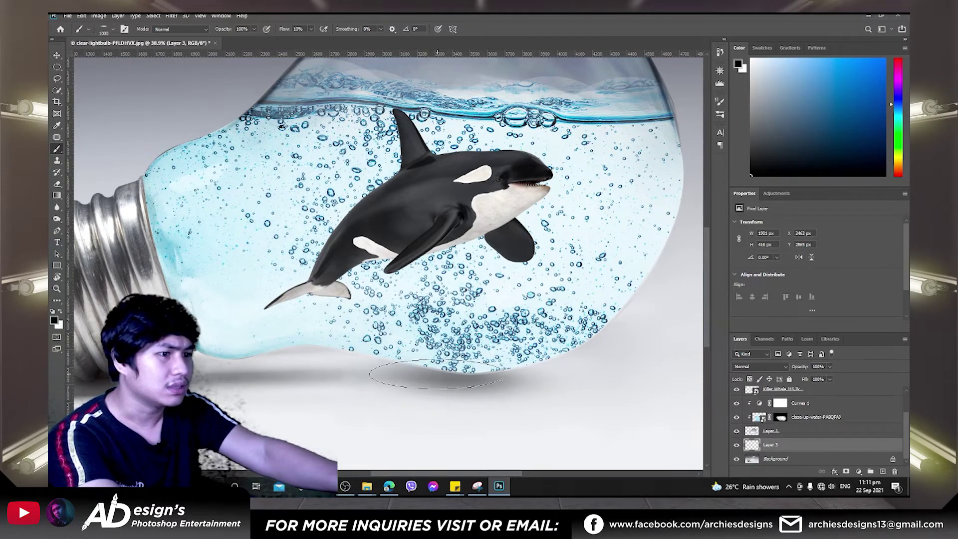
# Paint a soft grey shadow stroke across the ground beneath the bulb on Layer 3
pyautogui.scroll(1, 503, 382)
pyautogui.scroll(-4, 503, 381)
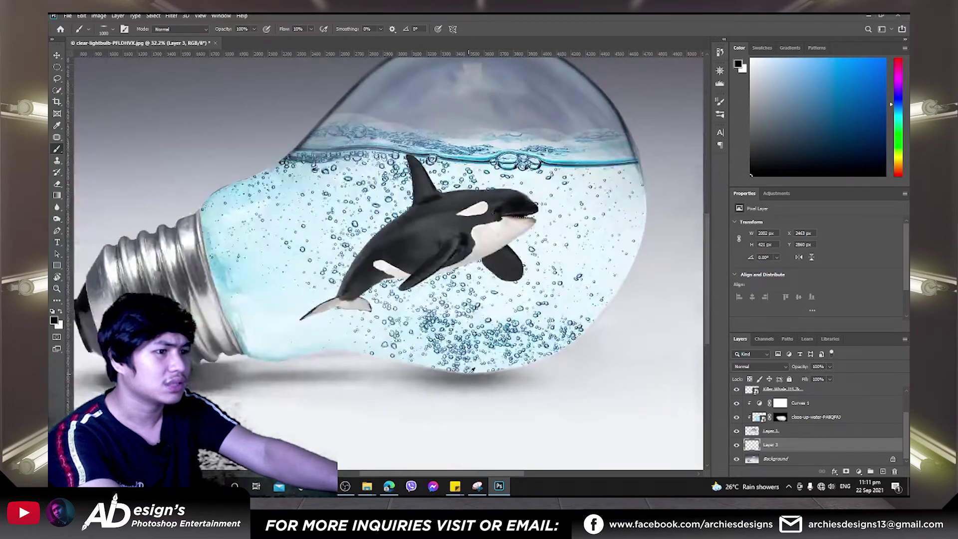
pyautogui.scroll(2, 464, 365)
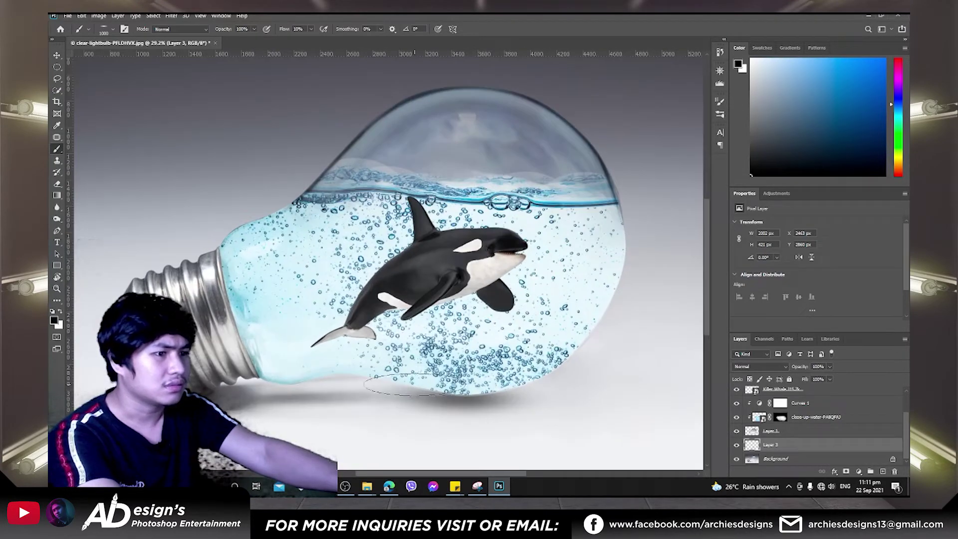
pyautogui.moveTo(408, 386); pyautogui.dragTo(507, 390)
pyautogui.scroll(-3, 574, 379)
pyautogui.scroll(-1, 549, 394)
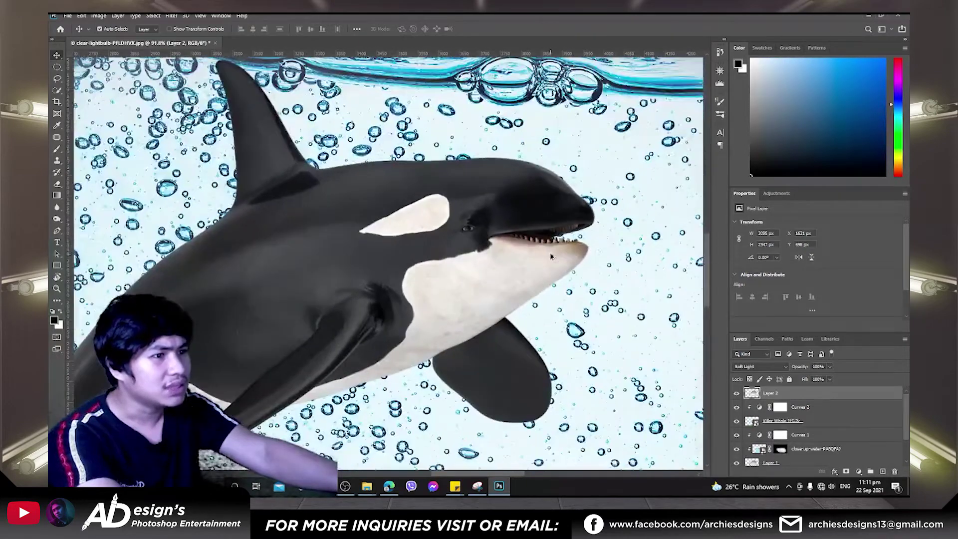
pyautogui.scroll(-3, 487, 270)
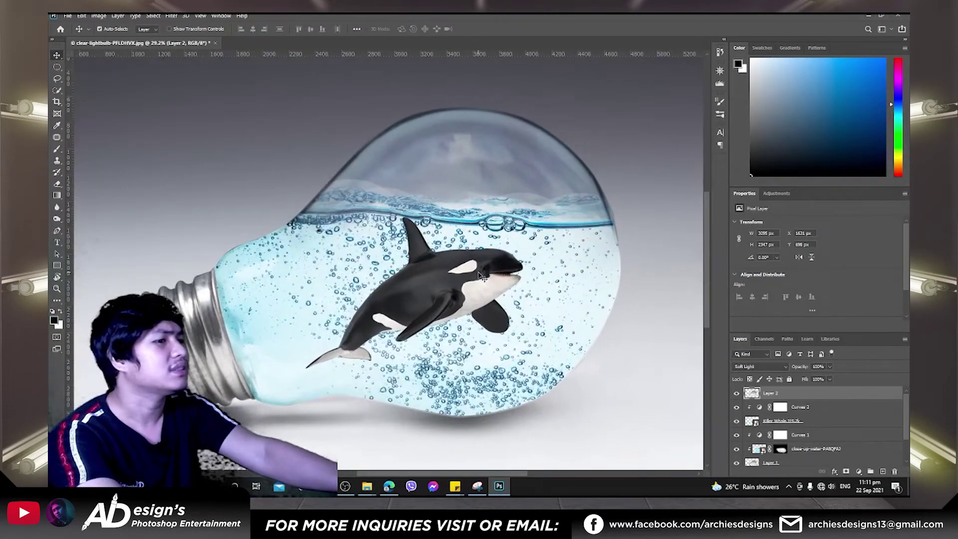
pyautogui.scroll(-2, 564, 307)
pyautogui.click(826, 448)
pyautogui.scroll(-2, 823, 437)
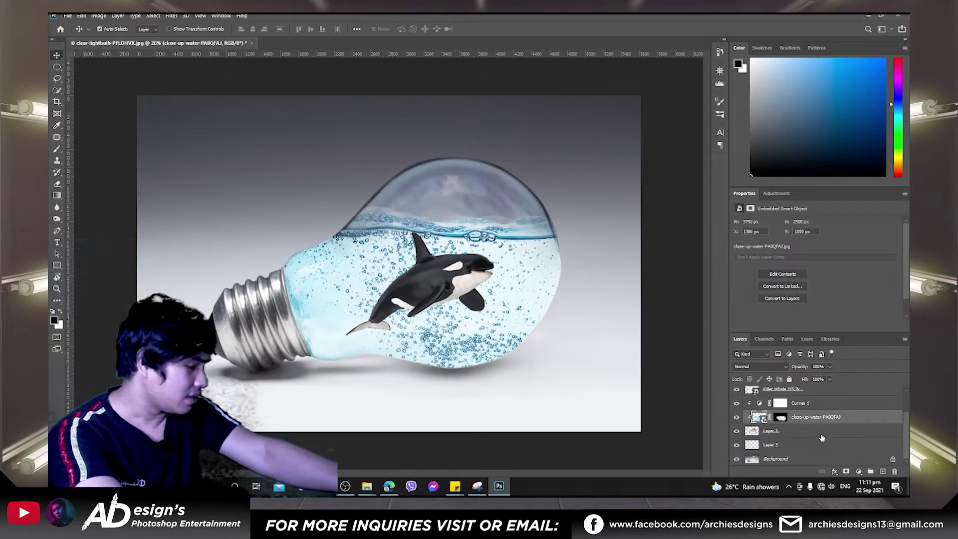
pyautogui.moveTo(367, 486)
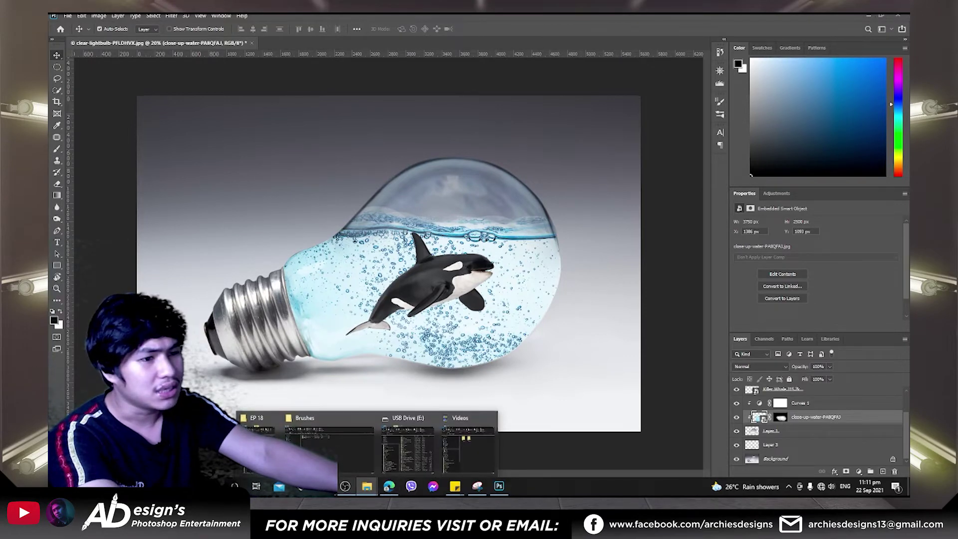
# Drag the teal water-AR56FED photo from the EP 18 folder into the document
pyautogui.click(260, 440)
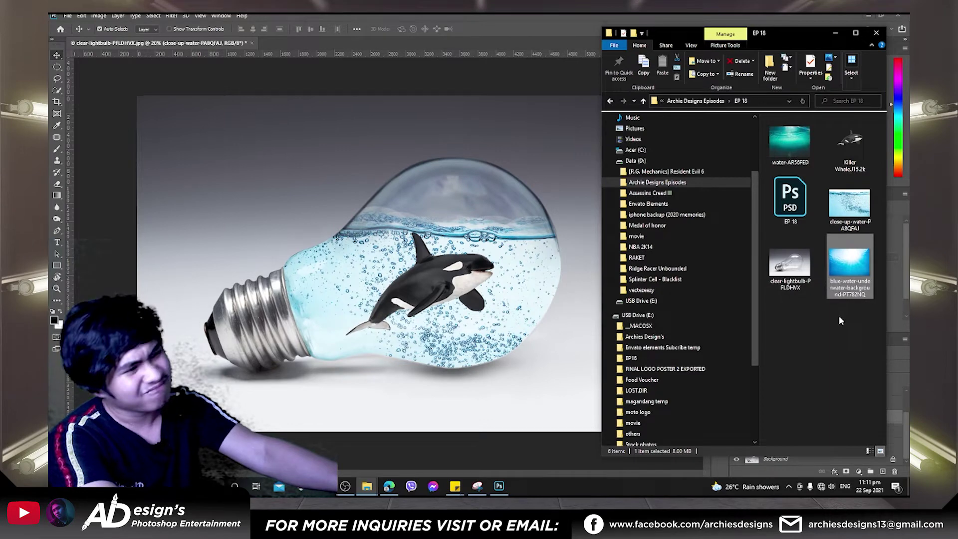
pyautogui.moveTo(780, 120); pyautogui.dragTo(421, 306)
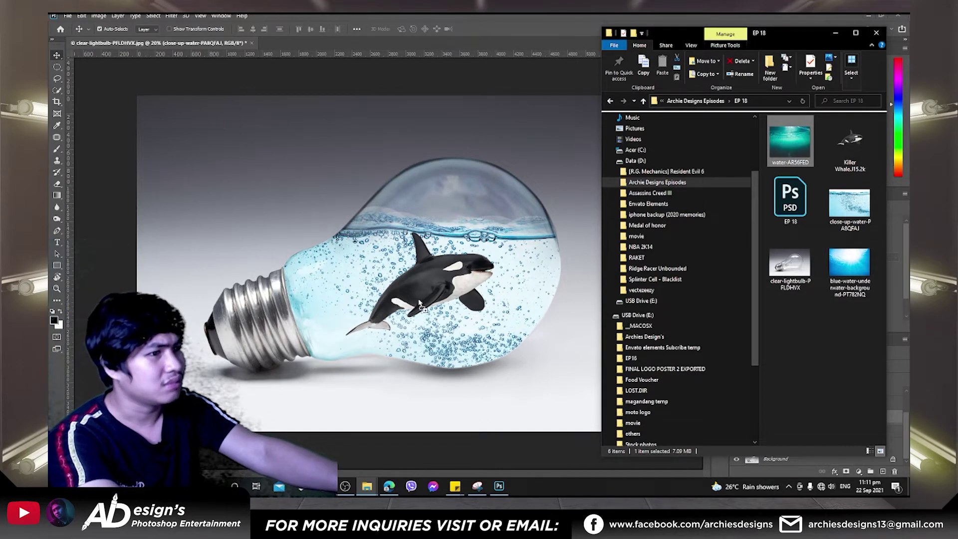
pyautogui.moveTo(328, 207); pyautogui.dragTo(330, 207)
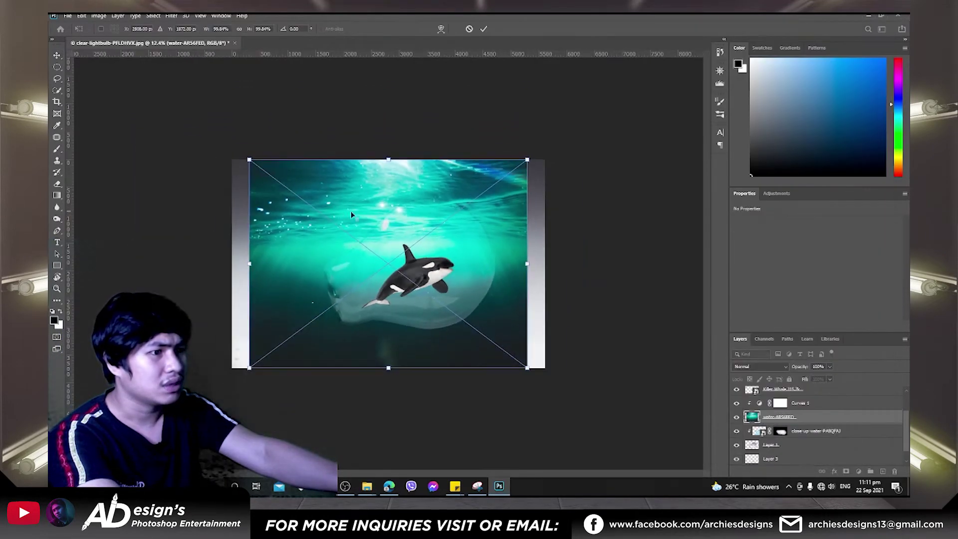
pyautogui.hotkey('ctrl', '+')
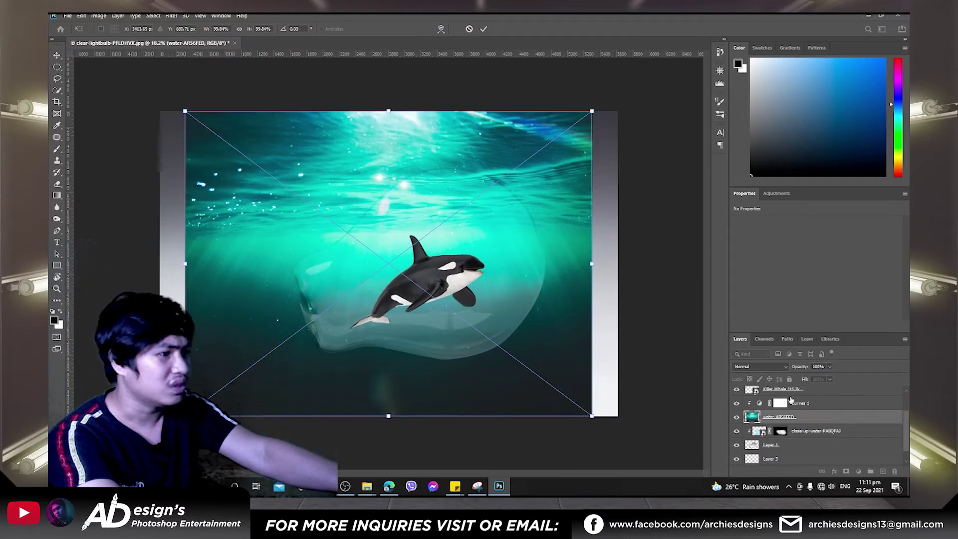
pyautogui.press('Return')
# Clip the water layer to the bulb and add a layer mask to it
pyautogui.rightClick(828, 424)
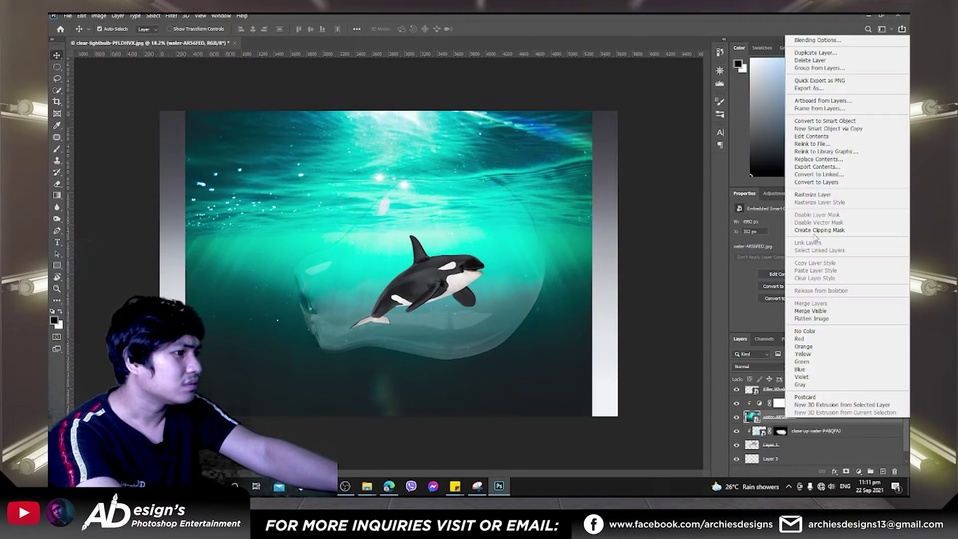
pyautogui.click(818, 233)
pyautogui.scroll(2, 545, 275)
pyautogui.scroll(2, 545, 275)
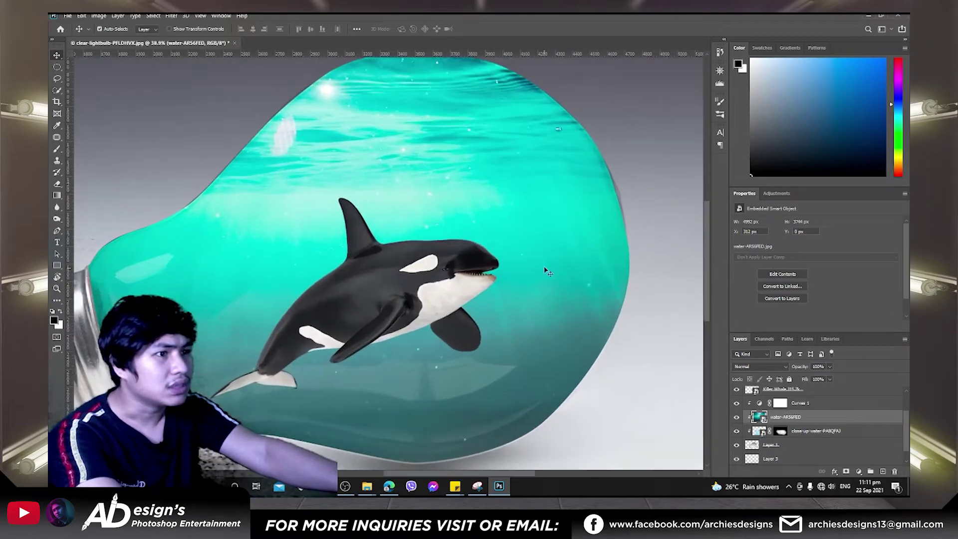
pyautogui.hotkey('ctrl', '0')
pyautogui.click(794, 404)
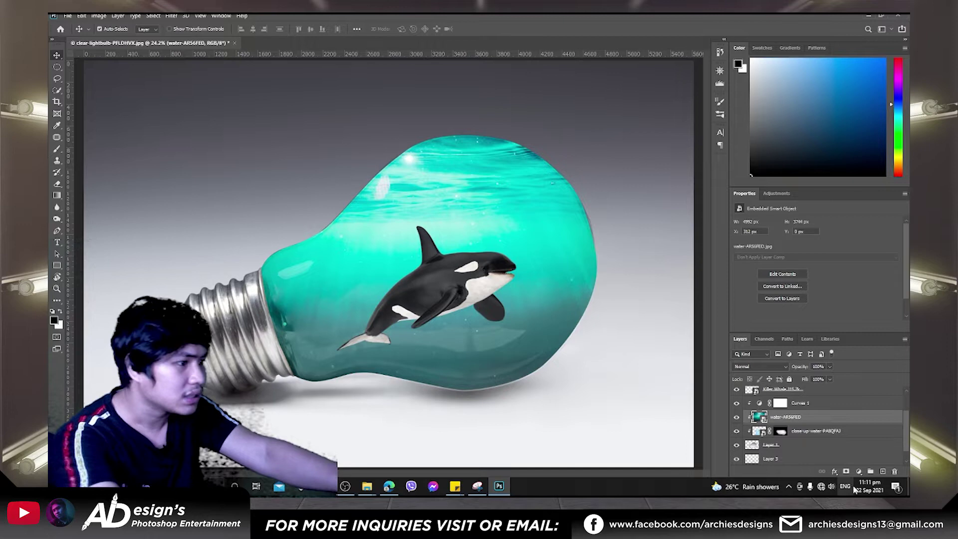
pyautogui.click(847, 471)
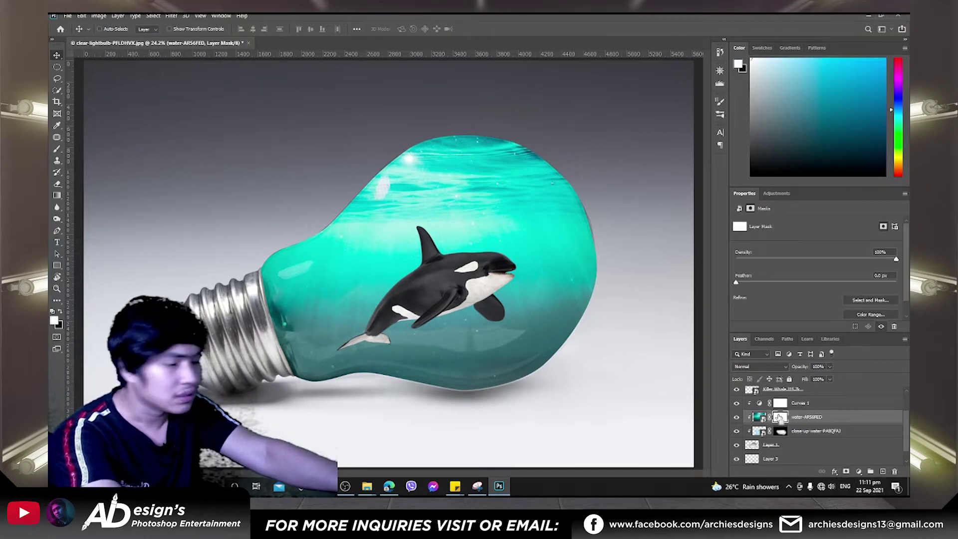
# Invert the water-AR56FED mask to hide the teal water fully, and target that mask
pyautogui.hotkey('ctrl', 'i')
pyautogui.click(772, 430)
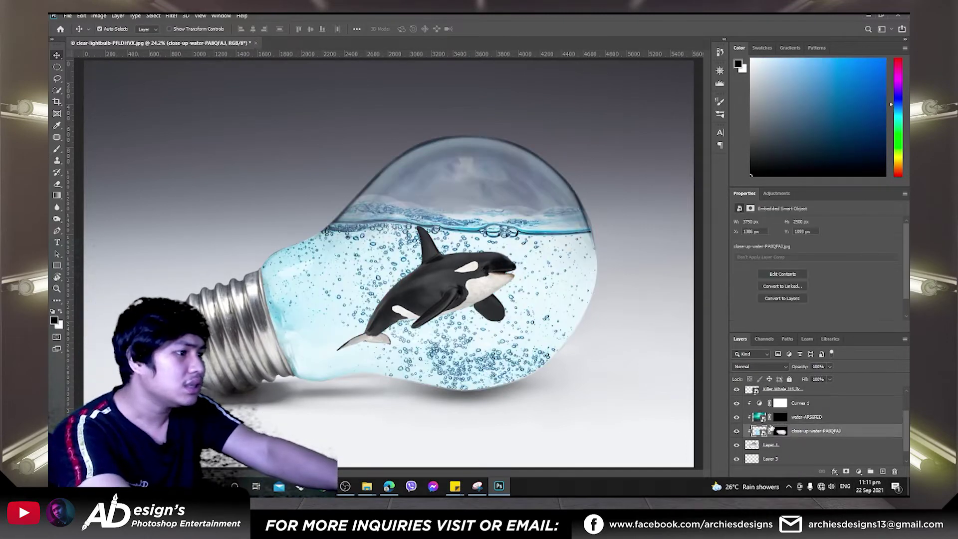
pyautogui.click(786, 423)
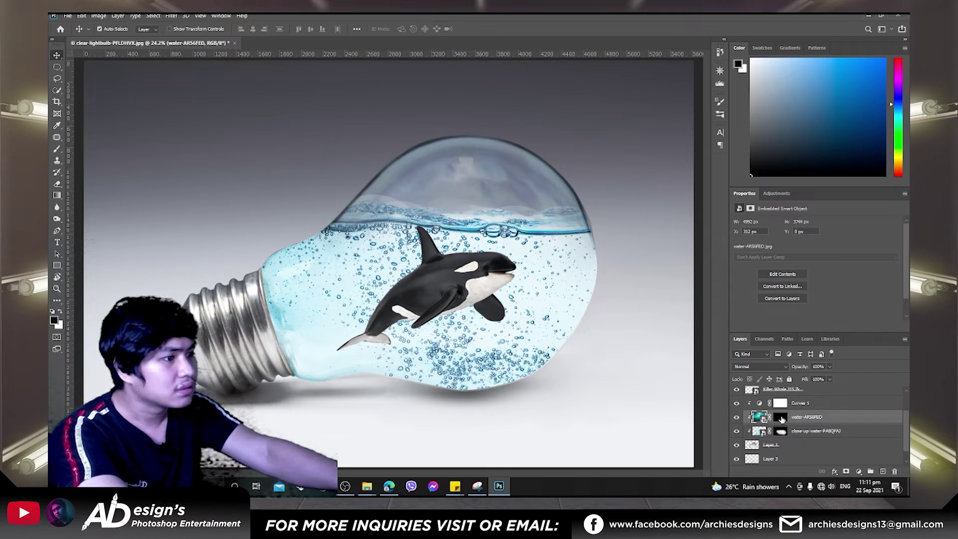
pyautogui.click(781, 418)
pyautogui.click(62, 313)
# Set up the Brush tool with a soft 1000 px, 0% hardness tip
pyautogui.click(58, 149)
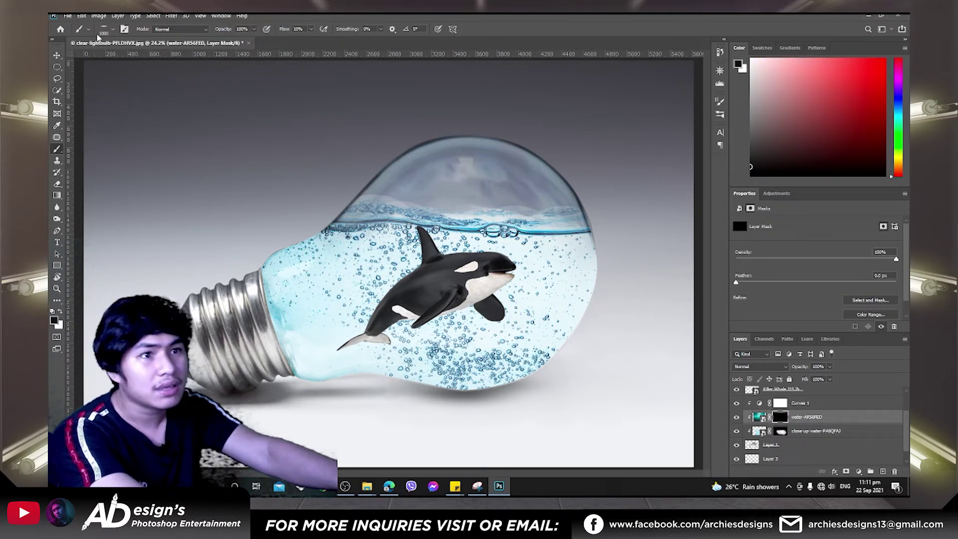
pyautogui.click(90, 30)
pyautogui.click(123, 29)
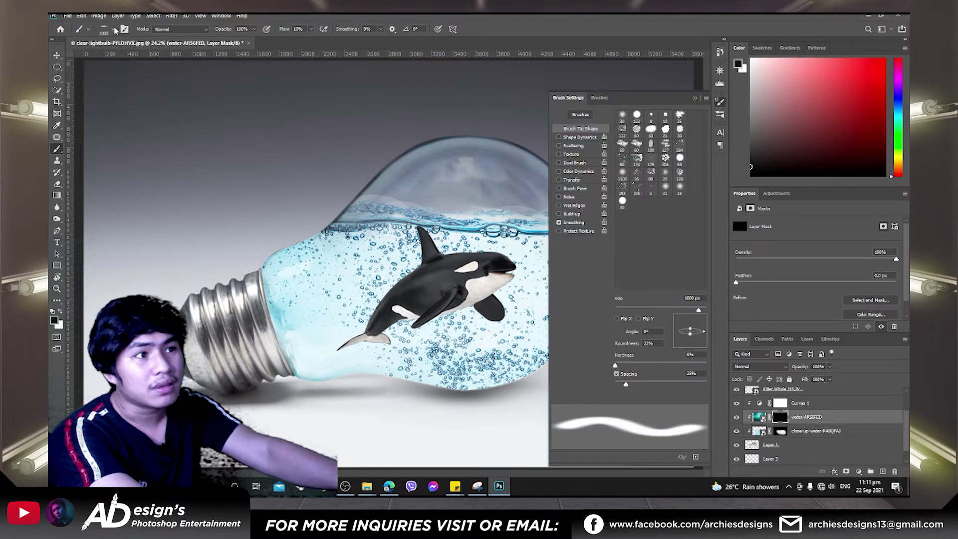
pyautogui.click(695, 99)
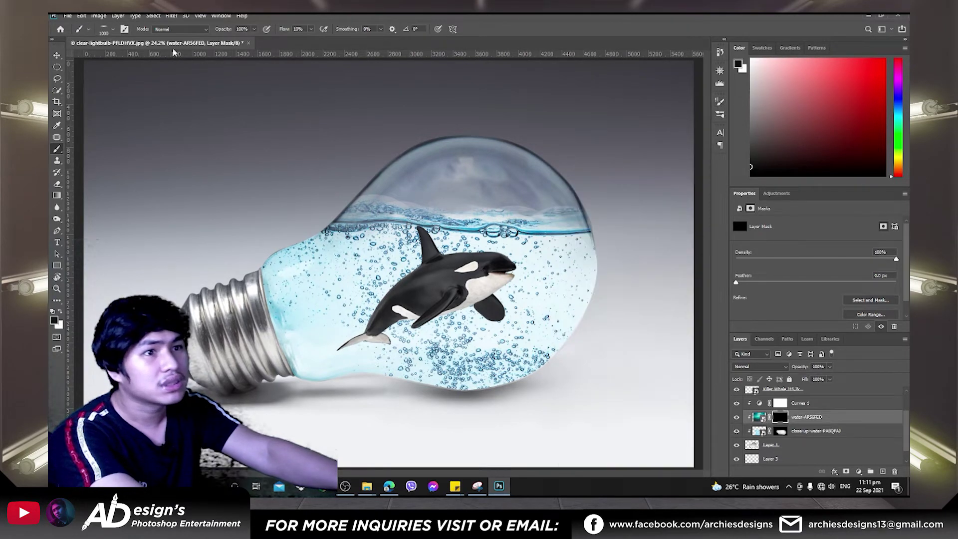
pyautogui.click(114, 30)
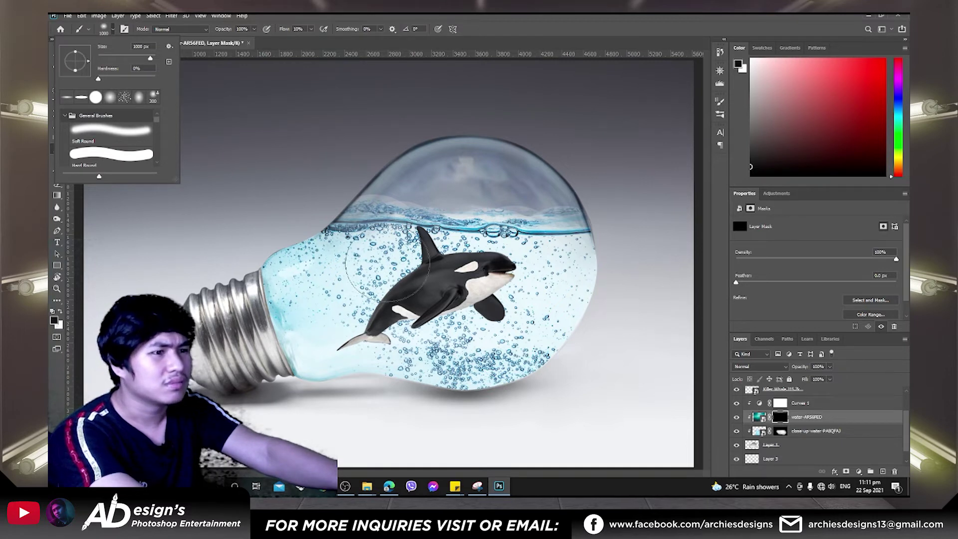
pyautogui.click(362, 288)
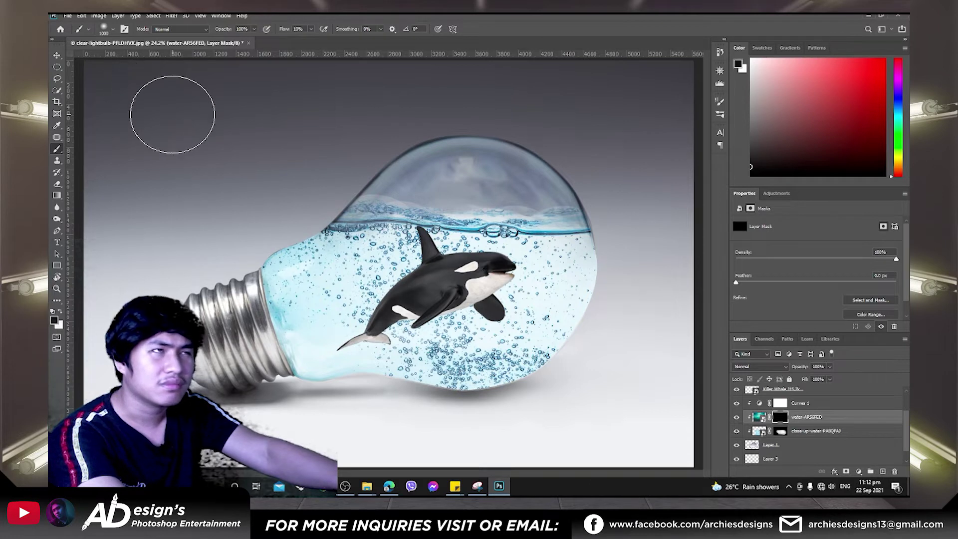
# Paint white on the mask to restore teal water around the whale and bulb neck, undoing the top stroke
pyautogui.click(61, 313)
pyautogui.moveTo(416, 287)
pyautogui.mouseDown()
pyautogui.moveTo(429, 351)
pyautogui.moveTo(544, 379)
pyautogui.moveTo(365, 359)
pyautogui.moveTo(329, 379)
pyautogui.moveTo(621, 350)
pyautogui.mouseUp()
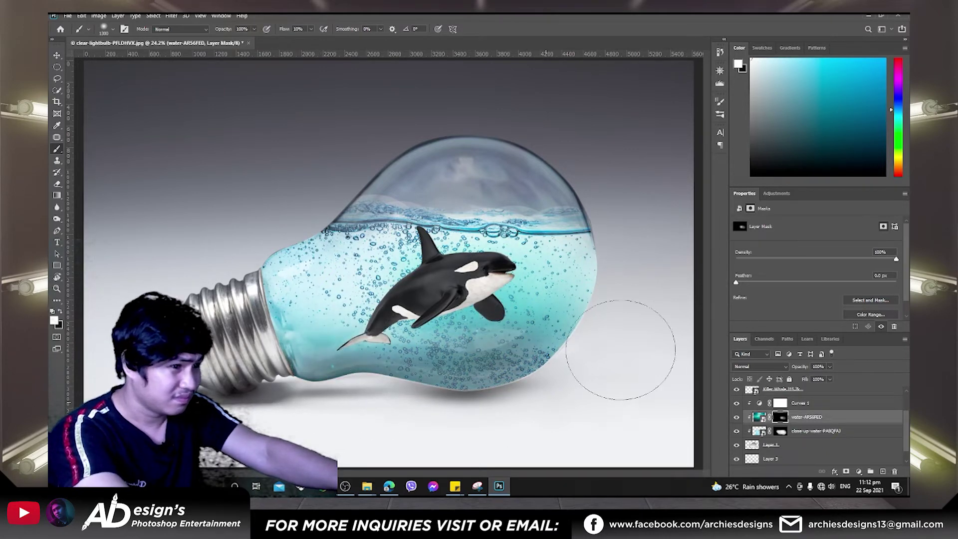
pyautogui.moveTo(253, 337)
pyautogui.mouseDown()
pyautogui.moveTo(355, 257)
pyautogui.moveTo(356, 242)
pyautogui.mouseUp()
pyautogui.moveTo(415, 234); pyautogui.dragTo(394, 219)
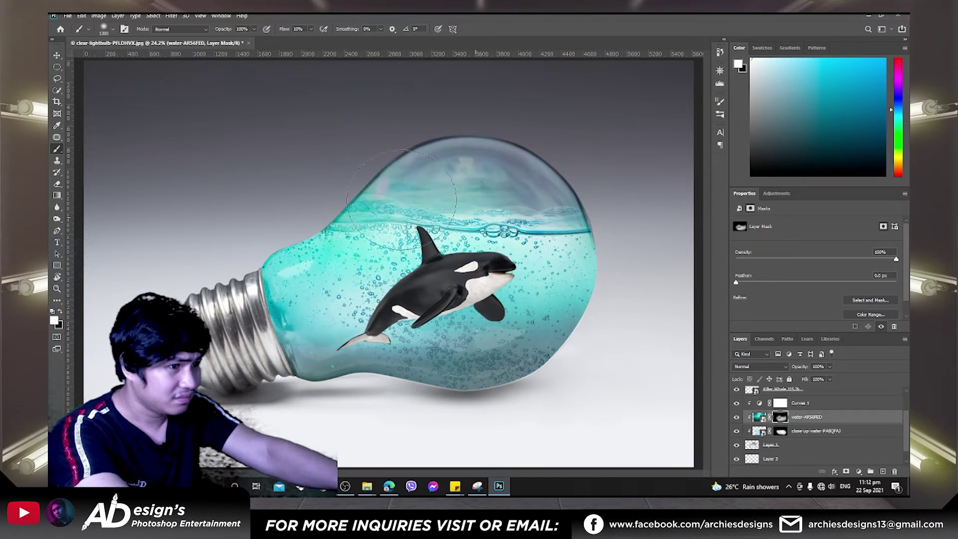
pyautogui.hotkey('ctrl', 'z')
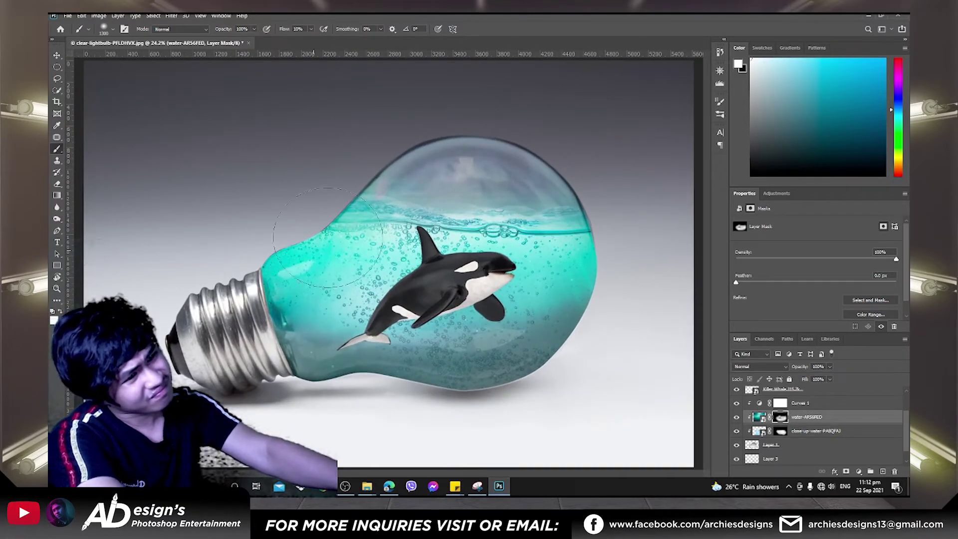
pyautogui.scroll(-3, 352, 276)
pyautogui.scroll(2, 351, 276)
pyautogui.scroll(3, 414, 275)
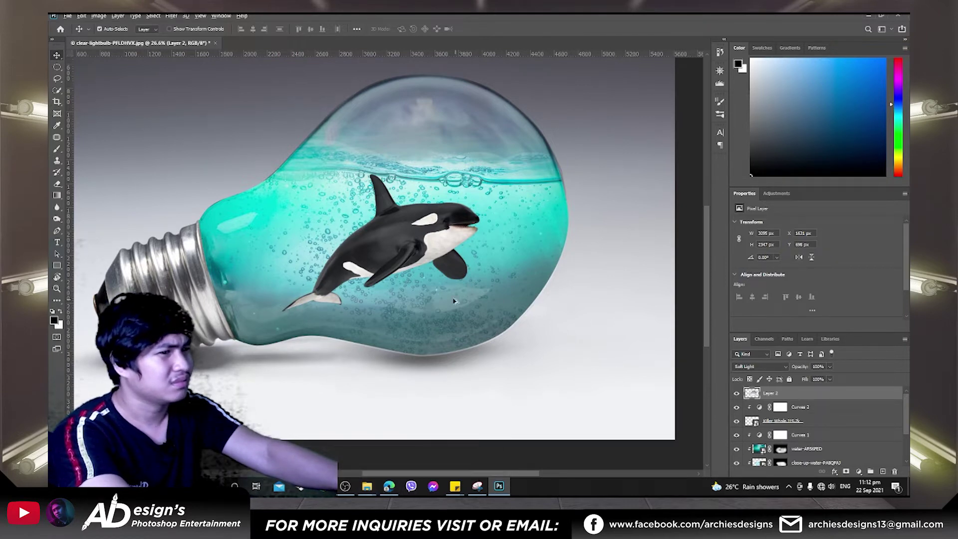
pyautogui.scroll(-3, 454, 300)
pyautogui.scroll(2, 454, 301)
pyautogui.scroll(-2, 662, 363)
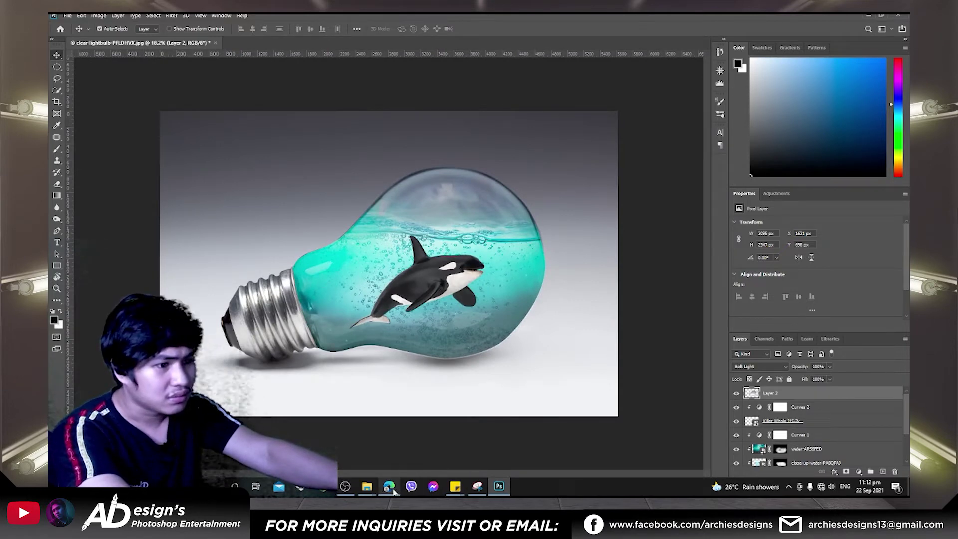
# Place the blue underwater light-ray photo from Explorer and scale it to cover the bulb
pyautogui.moveTo(367, 487)
pyautogui.click(339, 459)
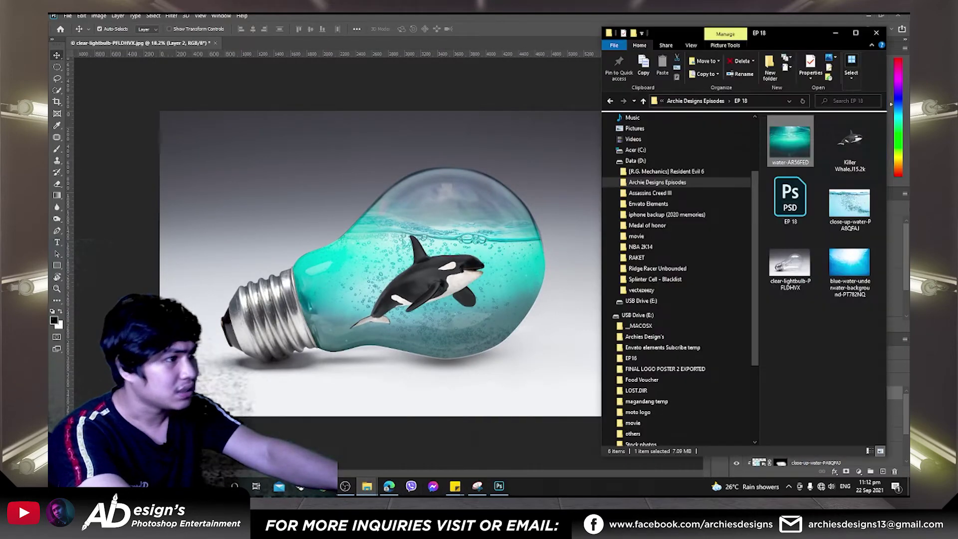
pyautogui.click(848, 204)
pyautogui.click(855, 270)
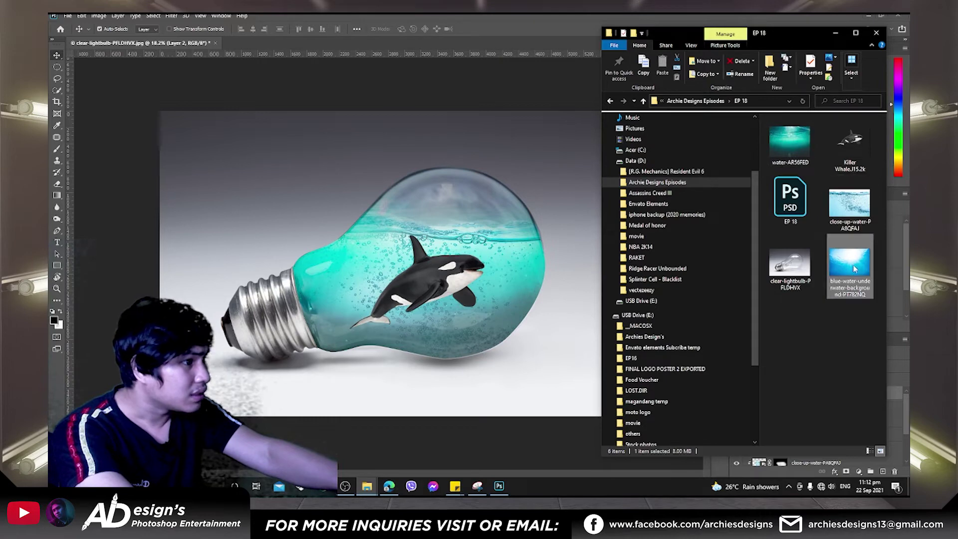
pyautogui.moveTo(853, 265)
pyautogui.mouseDown()
pyautogui.moveTo(494, 339)
pyautogui.moveTo(516, 349)
pyautogui.mouseUp()
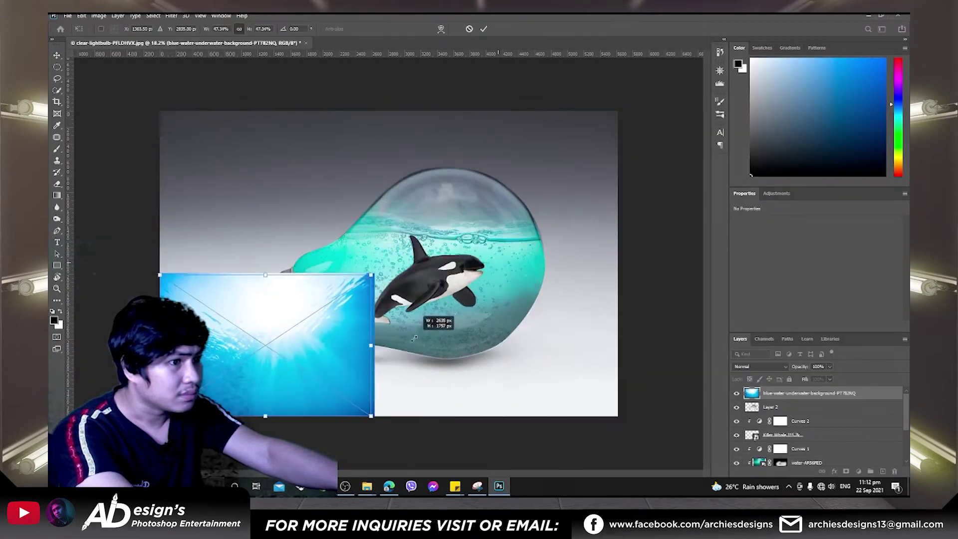
pyautogui.moveTo(619, 109); pyautogui.dragTo(331, 299)
pyautogui.moveTo(246, 358); pyautogui.dragTo(428, 279)
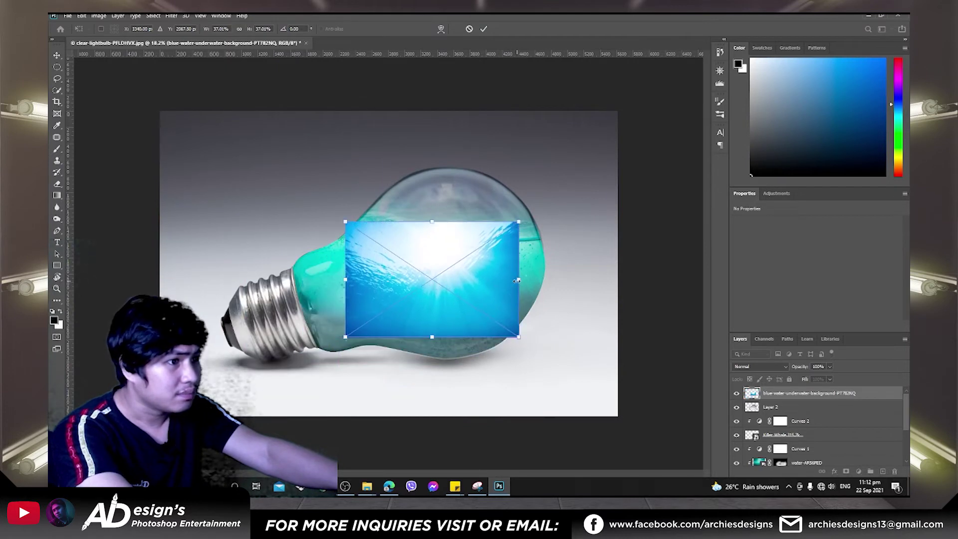
pyautogui.moveTo(518, 281); pyautogui.dragTo(644, 279)
pyautogui.moveTo(477, 300)
pyautogui.mouseDown()
pyautogui.moveTo(432, 319)
pyautogui.moveTo(432, 311)
pyautogui.mouseUp()
# Move the underwater layer below Killer Whale, clip it into the bulb, and add a layer mask
pyautogui.moveTo(794, 406); pyautogui.dragTo(794, 416)
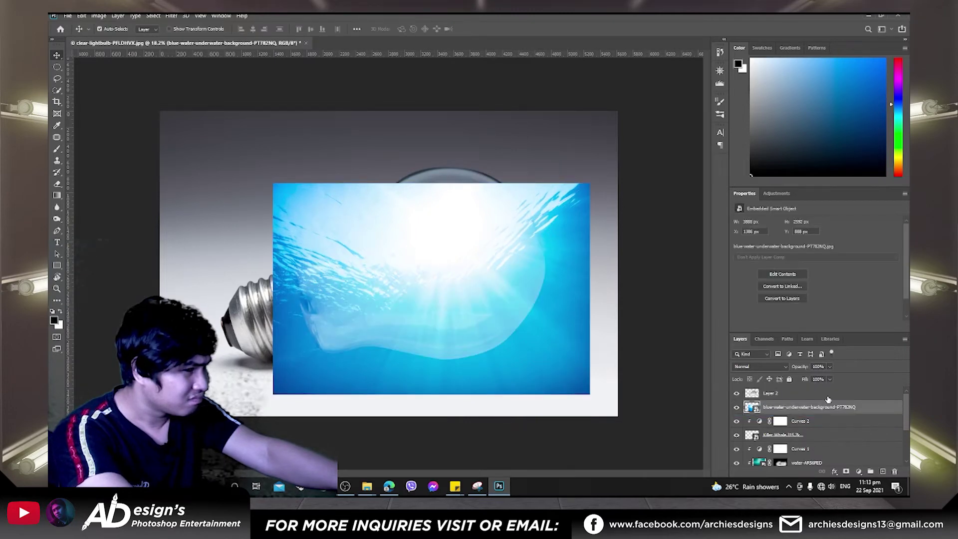
pyautogui.rightClick(819, 410)
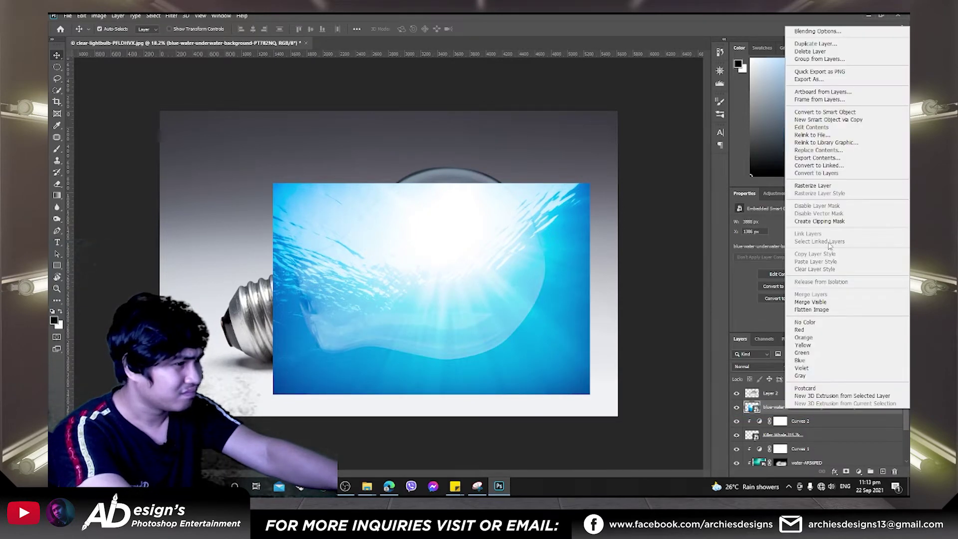
pyautogui.click(831, 224)
pyautogui.scroll(1, 452, 300)
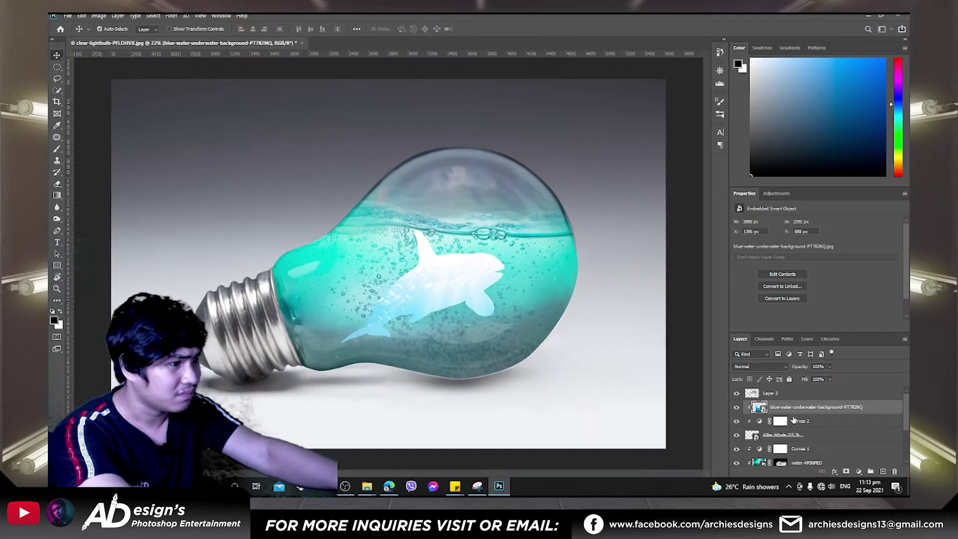
pyautogui.moveTo(802, 409); pyautogui.dragTo(799, 433)
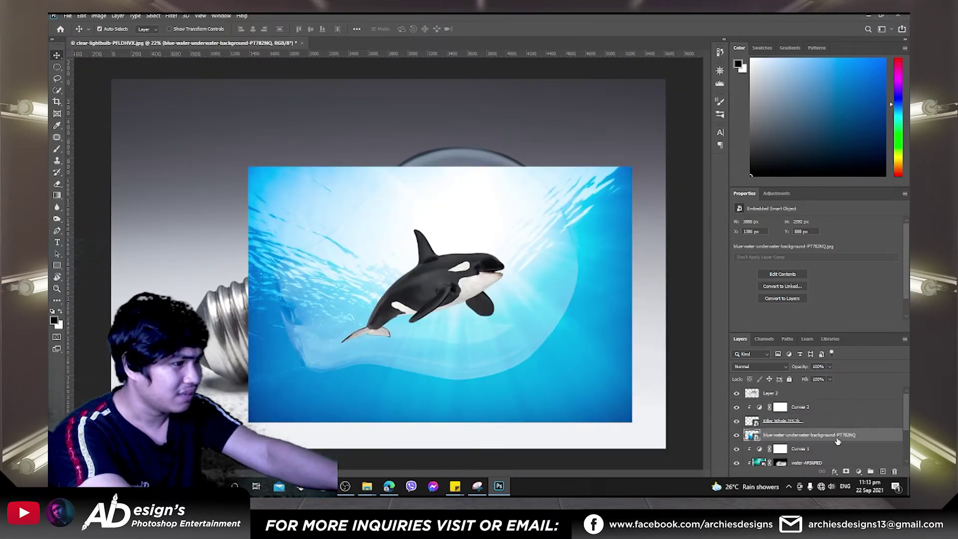
pyautogui.rightClick(838, 441)
pyautogui.click(837, 256)
pyautogui.scroll(1, 506, 299)
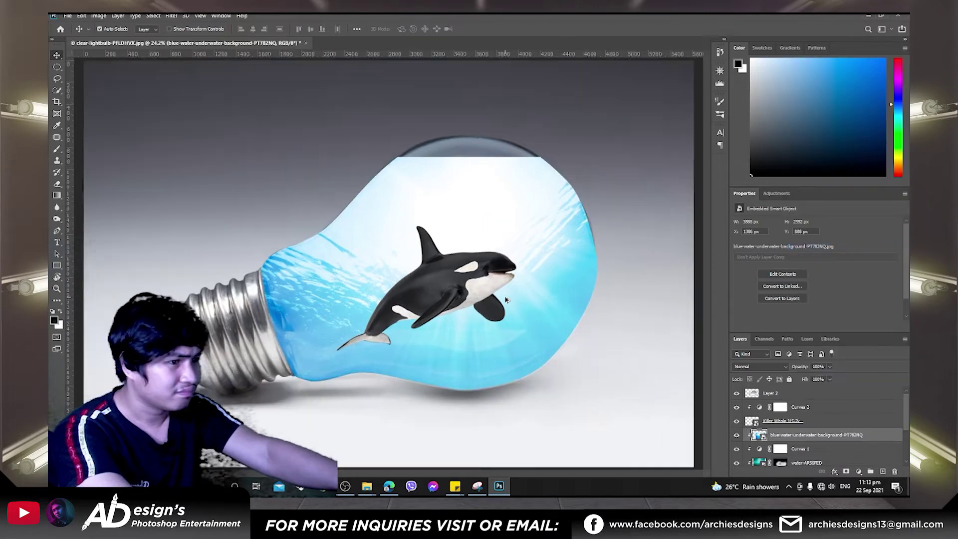
pyautogui.scroll(-1, 506, 299)
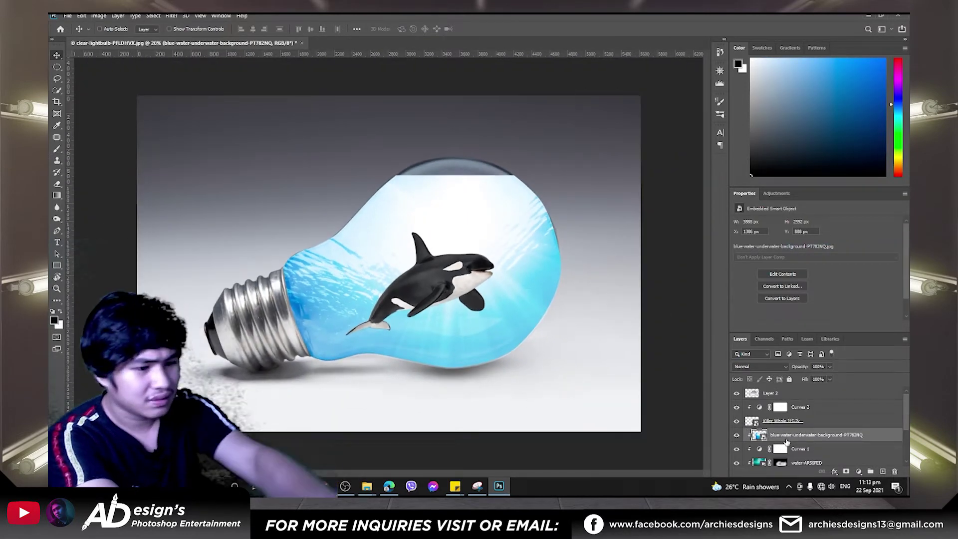
pyautogui.hotkey('ctrl', 'i')
pyautogui.hotkey('ctrl', 'z')
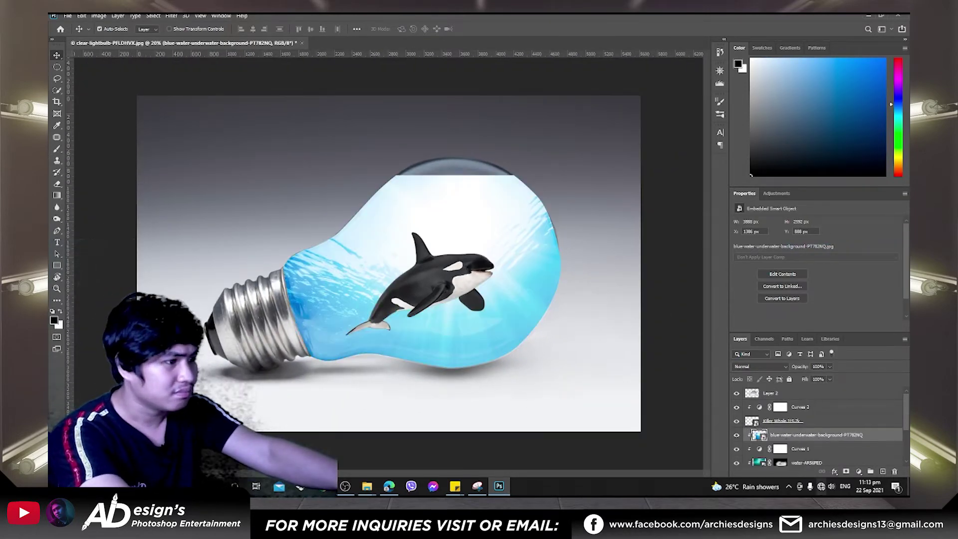
pyautogui.click(847, 472)
pyautogui.click(759, 434)
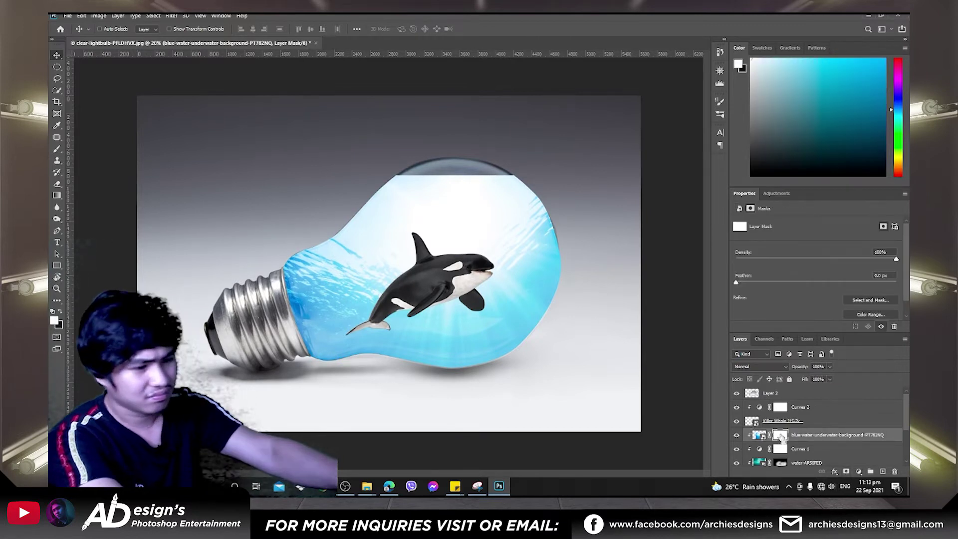
# Invert the underwater mask and paint soft light rays back in below the whale
pyautogui.hotkey('ctrl', 'i')
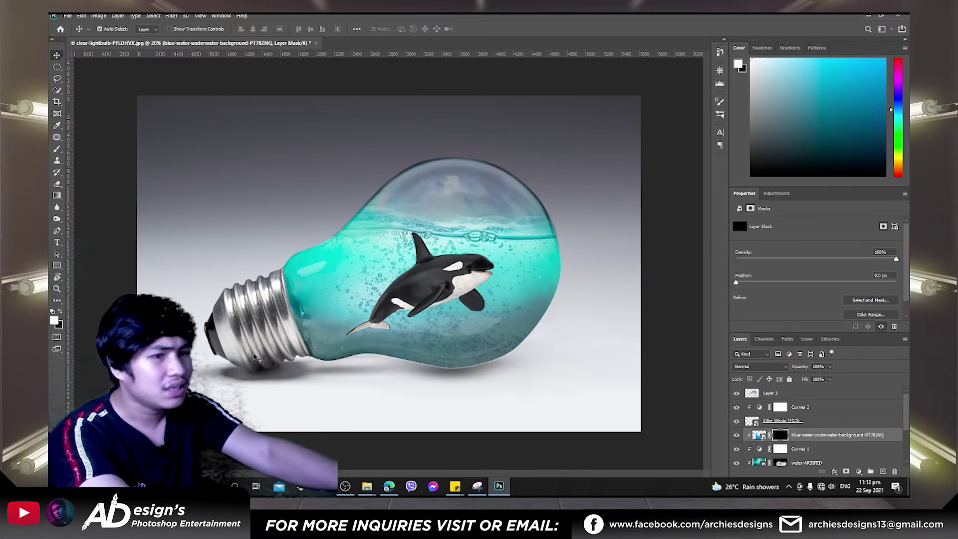
pyautogui.click(56, 148)
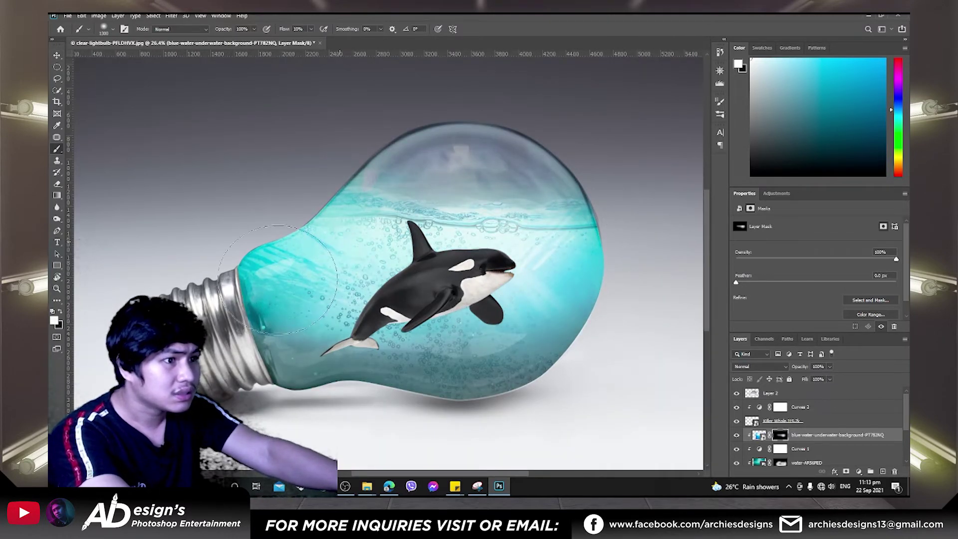
pyautogui.moveTo(339, 291); pyautogui.dragTo(476, 342)
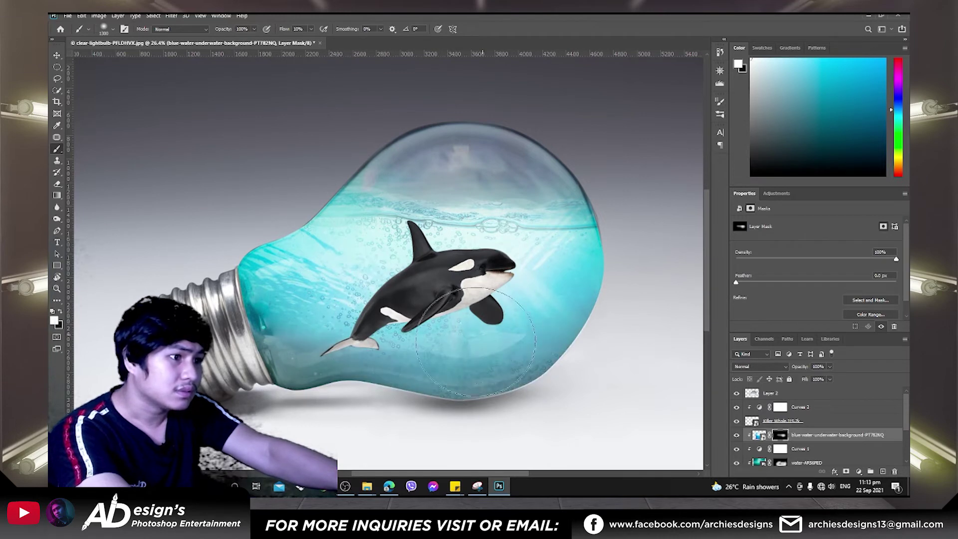
pyautogui.hotkey('ctrl', 'z')
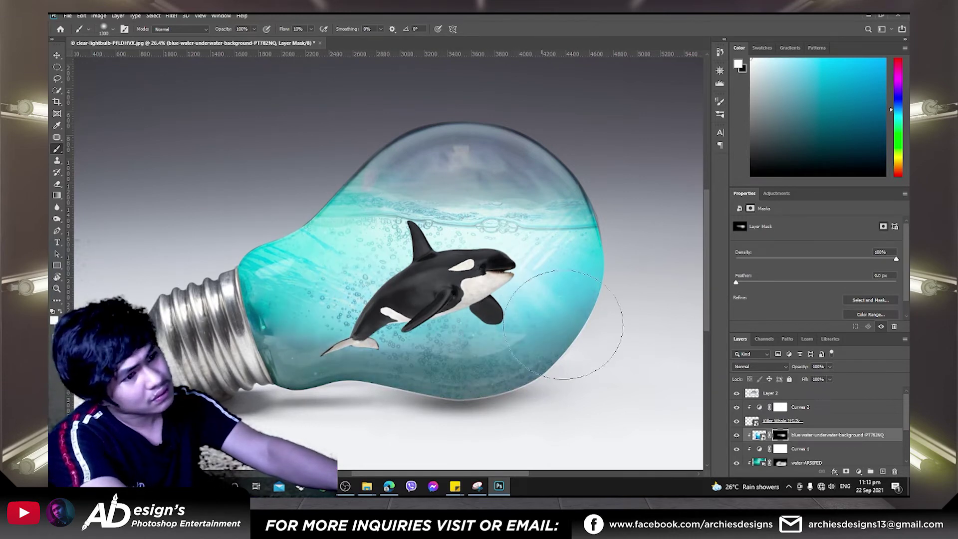
pyautogui.moveTo(367, 300); pyautogui.dragTo(461, 397)
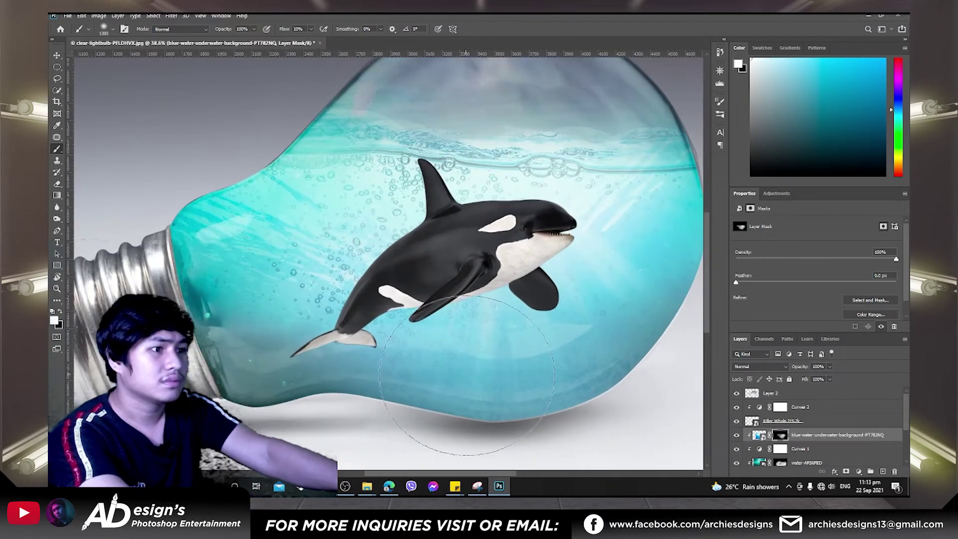
pyautogui.scroll(-1, 472, 377)
pyautogui.scroll(2, 471, 377)
pyautogui.scroll(-1, 507, 366)
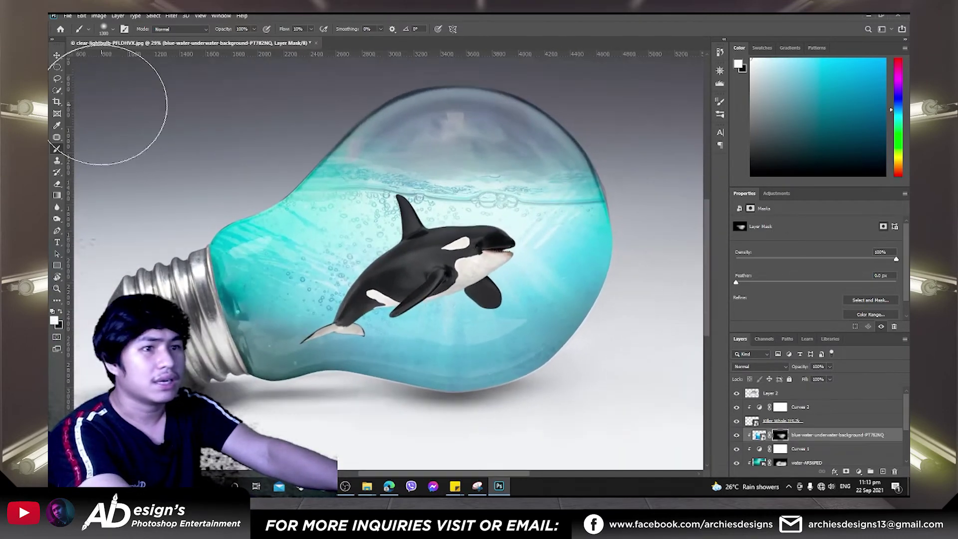
# Place another copy of the close-up bubbly water photo from Explorer and move it down the stack
pyautogui.click(57, 55)
pyautogui.scroll(-2, 462, 281)
pyautogui.click(462, 281)
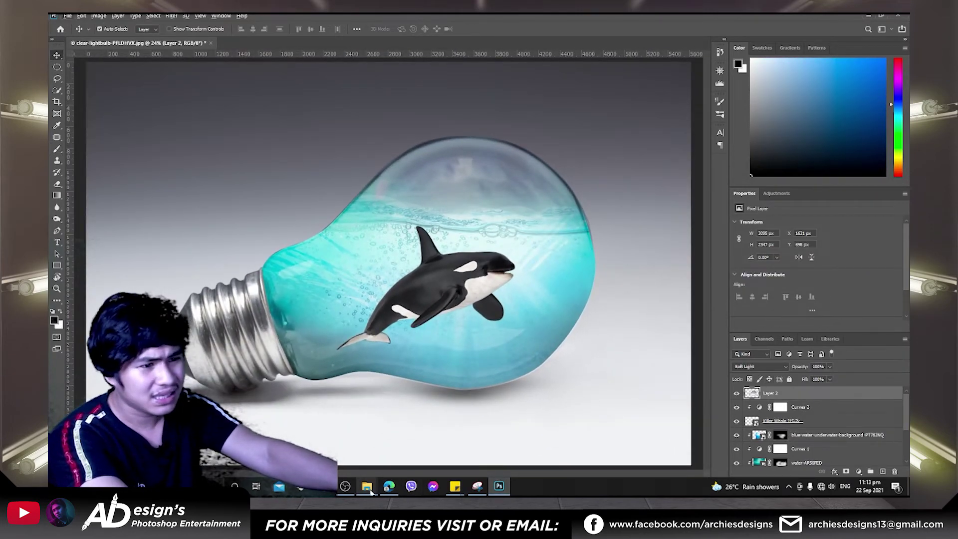
pyautogui.click(257, 439)
pyautogui.moveTo(850, 204)
pyautogui.mouseDown()
pyautogui.moveTo(791, 269)
pyautogui.moveTo(561, 366)
pyautogui.mouseUp()
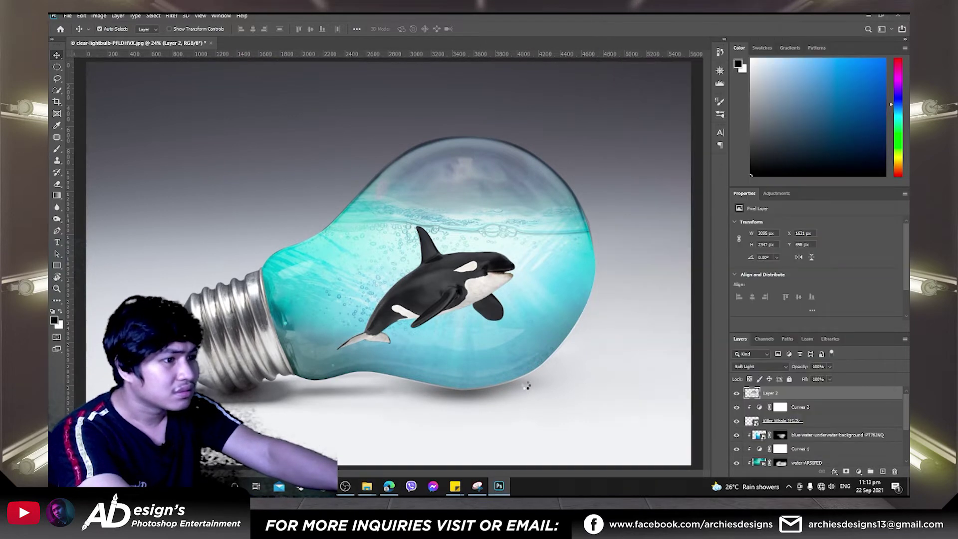
pyautogui.moveTo(567, 214); pyautogui.dragTo(607, 213)
pyautogui.moveTo(793, 394)
pyautogui.mouseDown()
pyautogui.moveTo(796, 439)
pyautogui.moveTo(804, 428)
pyautogui.mouseUp()
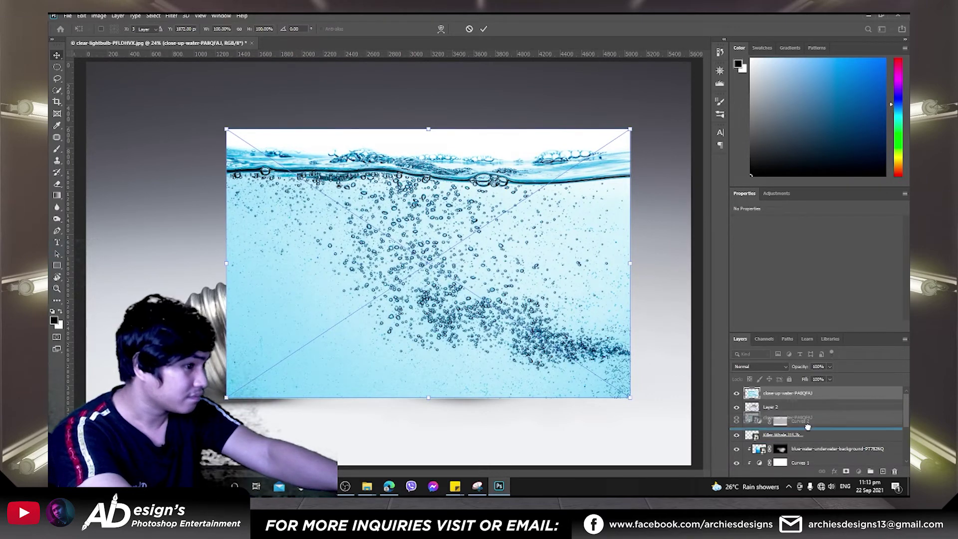
# Commit the close-up water photo at the top of the stack and give it an inverted black mask
pyautogui.keyDown('alt'); pyautogui.click(829, 428); pyautogui.keyUp('alt')
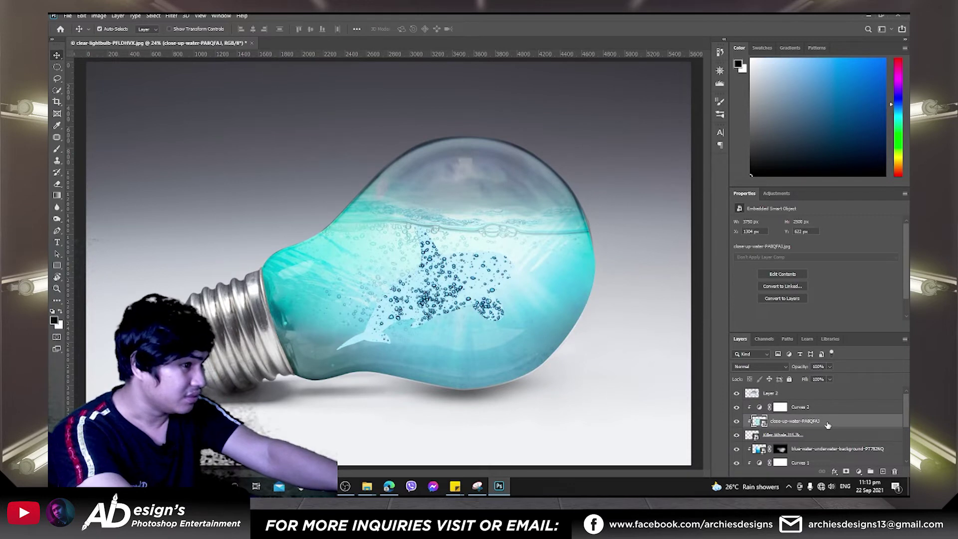
pyautogui.moveTo(819, 415)
pyautogui.mouseDown()
pyautogui.moveTo(805, 425)
pyautogui.moveTo(815, 405)
pyautogui.moveTo(809, 389)
pyautogui.mouseUp()
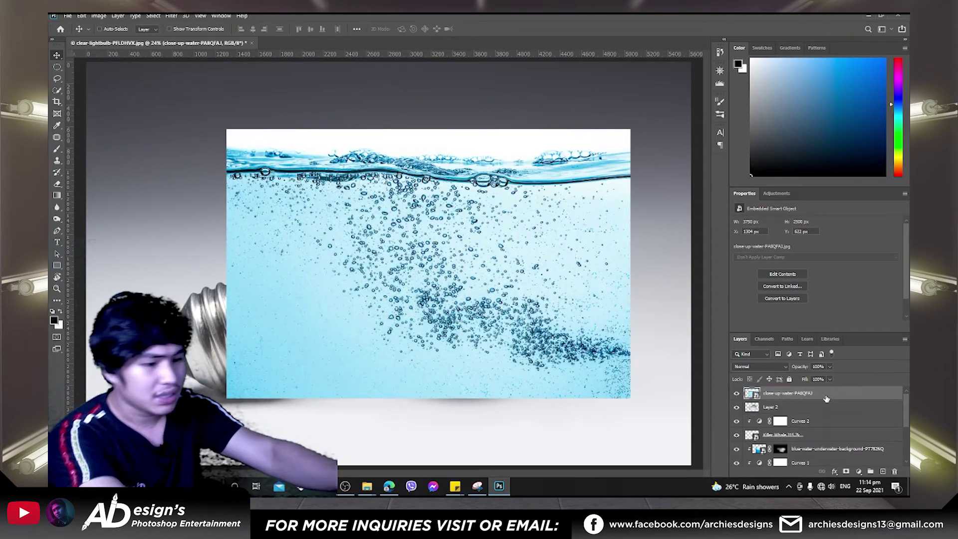
pyautogui.click(847, 473)
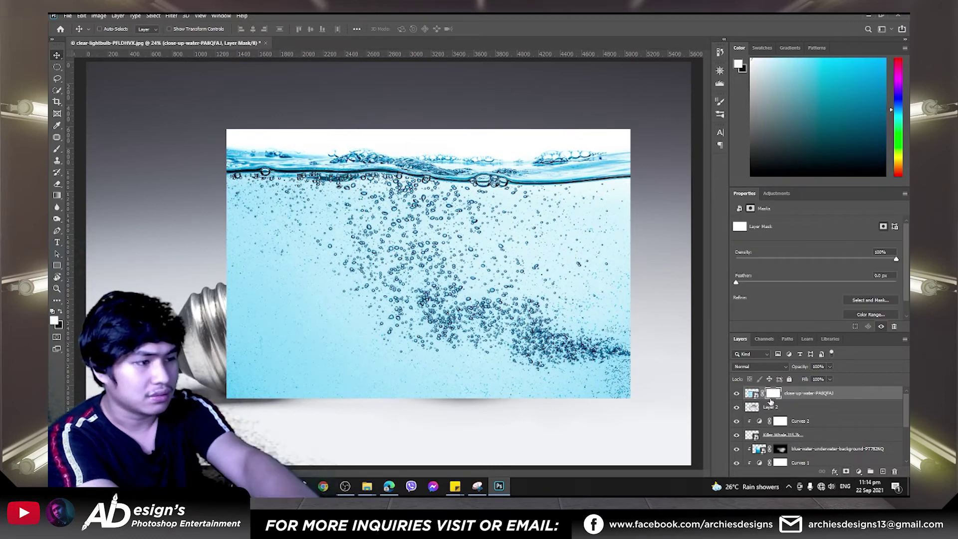
pyautogui.hotkey('ctrl', 'i')
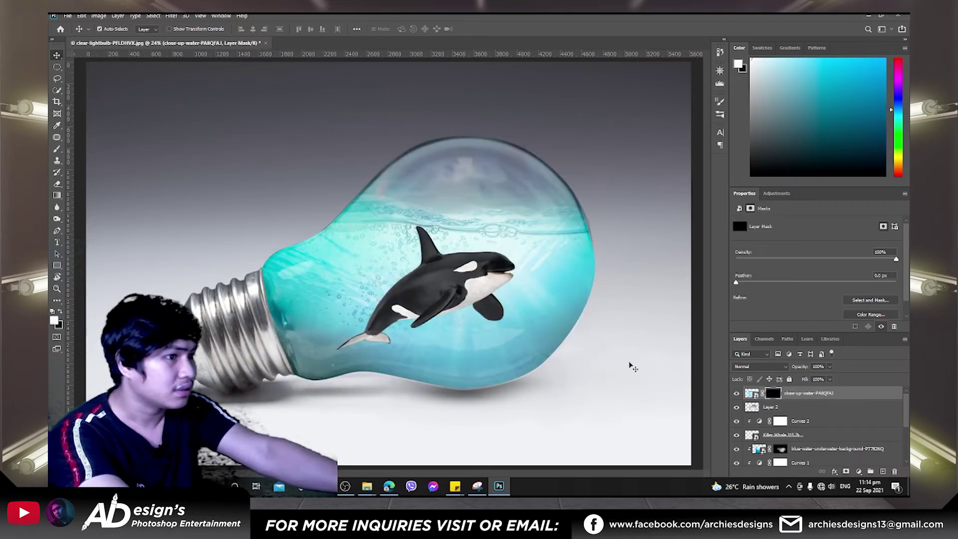
# Paint bubbles back over the whale's body through the close-up water layer's mask
pyautogui.scroll(2, 429, 310)
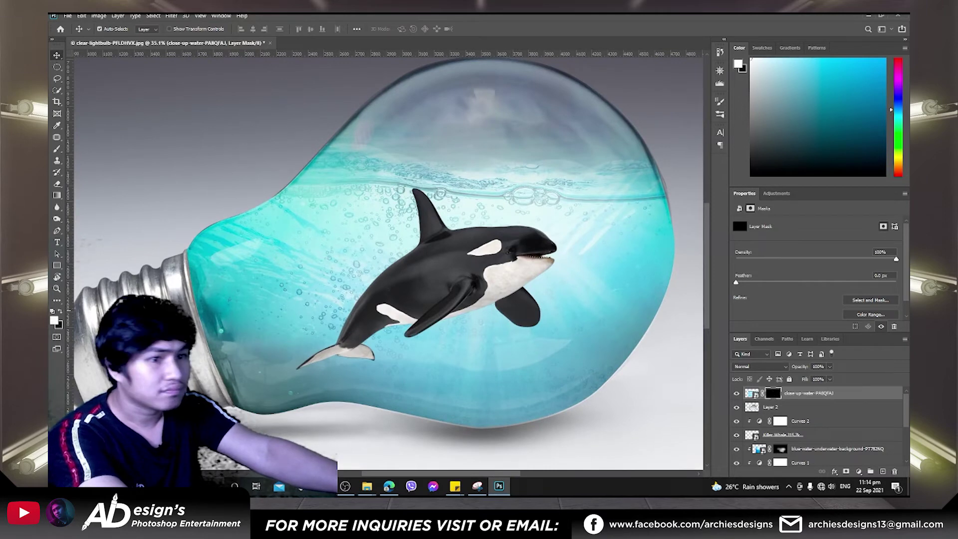
pyautogui.click(57, 148)
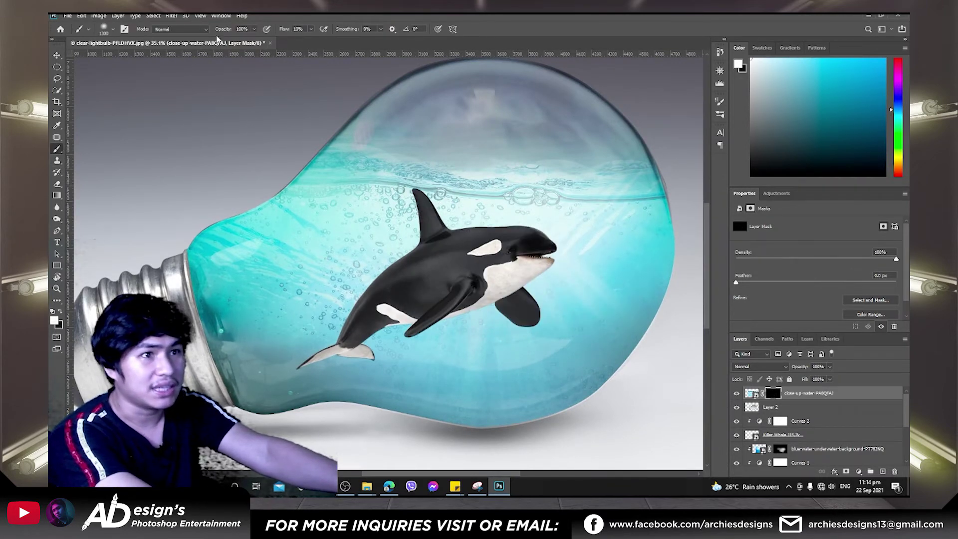
pyautogui.click(112, 31)
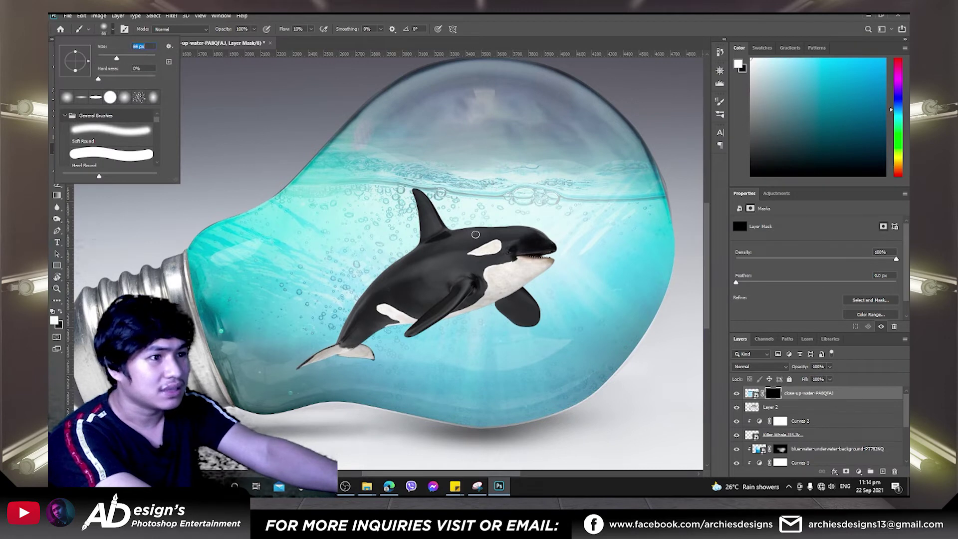
pyautogui.press('Return')
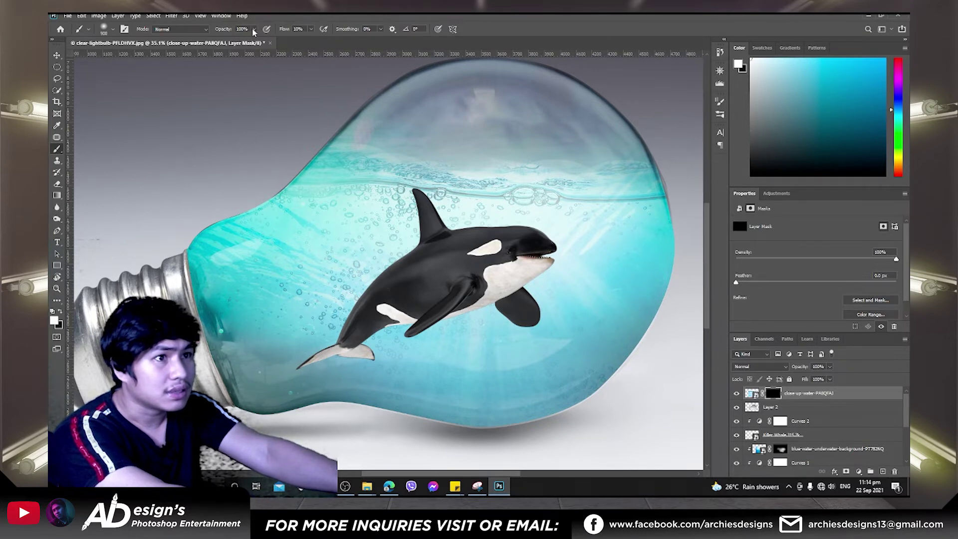
pyautogui.moveTo(444, 274); pyautogui.dragTo(513, 306)
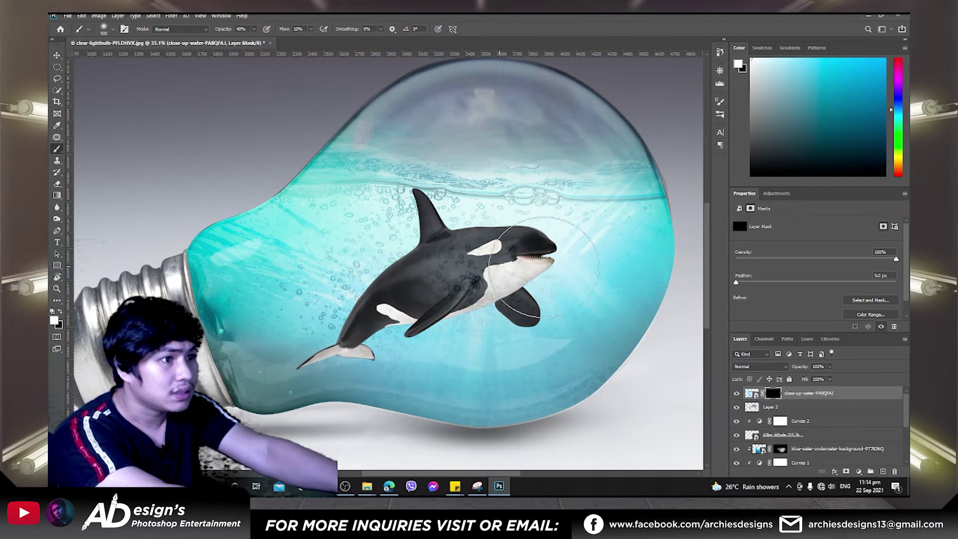
pyautogui.hotkey('ctrl', 'z')
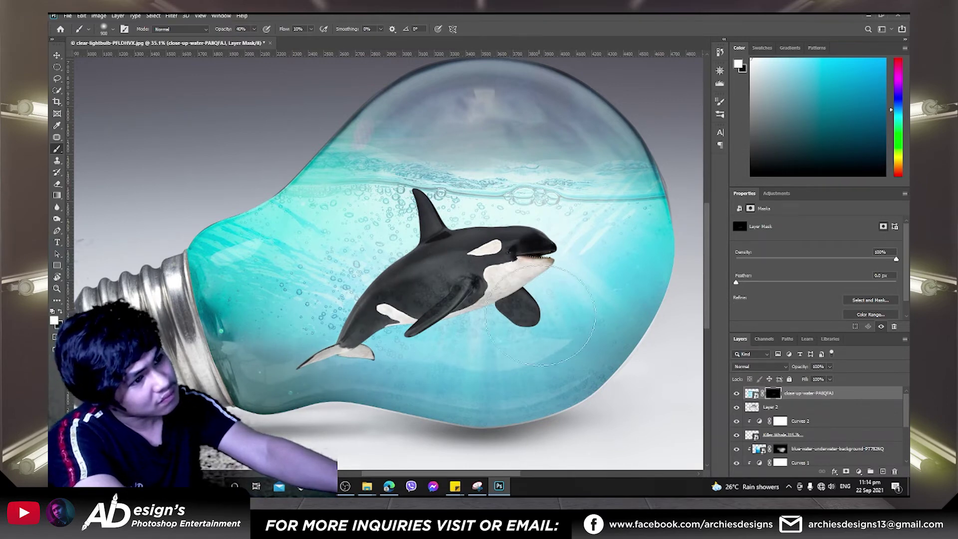
pyautogui.scroll(-1, 565, 270)
pyautogui.moveTo(444, 300); pyautogui.dragTo(412, 321)
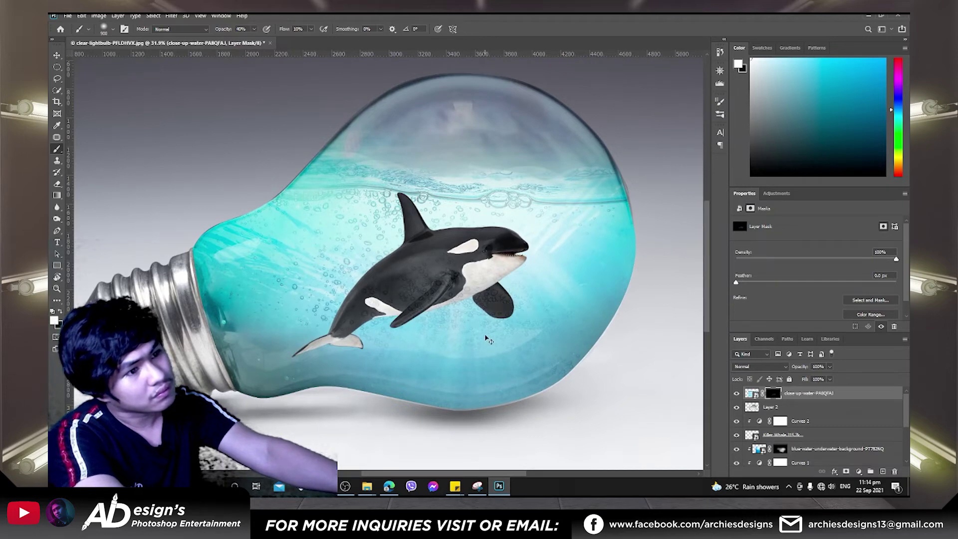
pyautogui.click(56, 55)
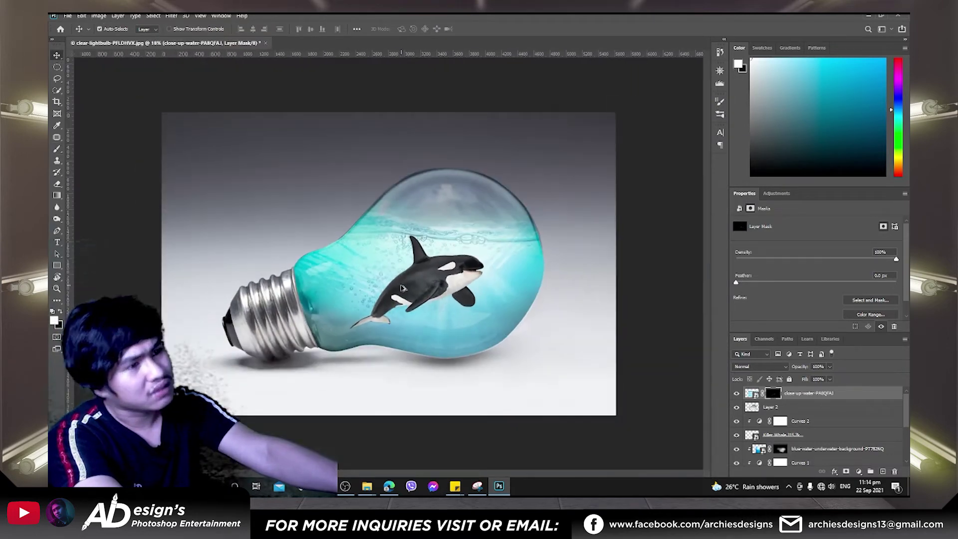
pyautogui.scroll(-3, 404, 322)
# Select the Killer Whale layer and add an empty Layer 4 directly above it
pyautogui.scroll(2, 405, 322)
pyautogui.click(456, 289)
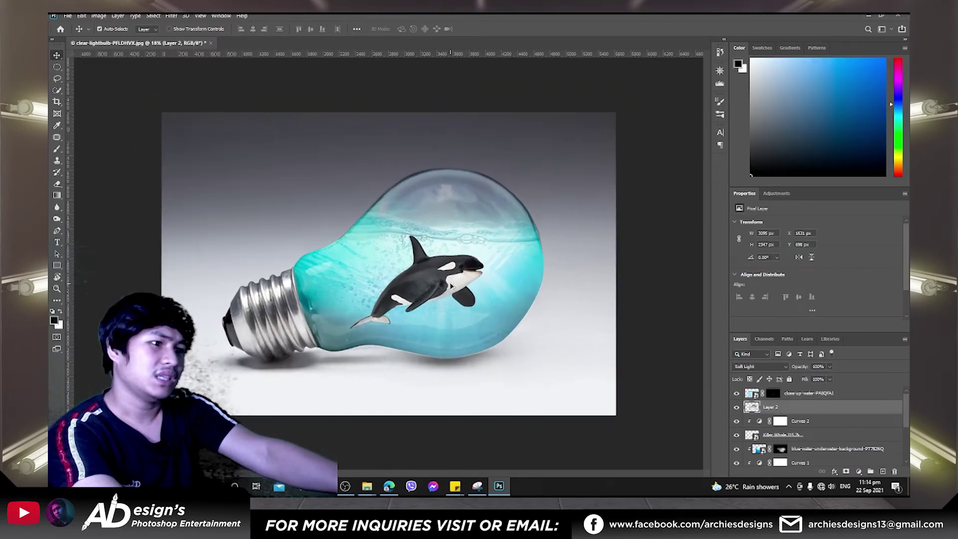
pyautogui.scroll(2, 451, 286)
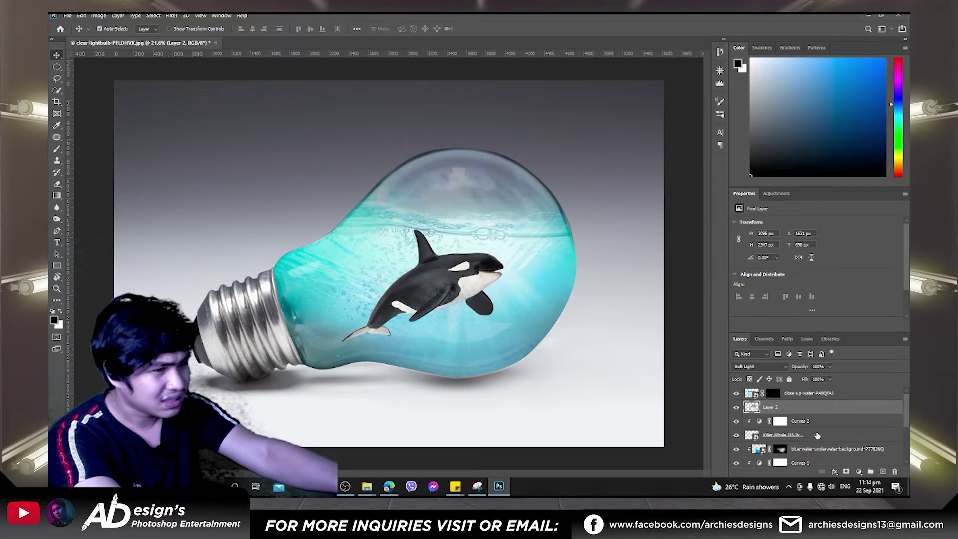
pyautogui.scroll(-1, 803, 431)
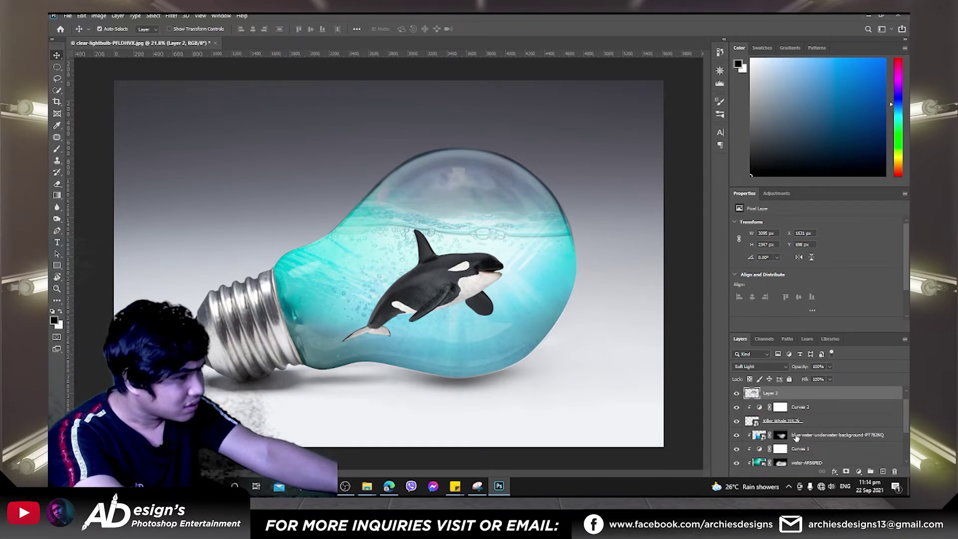
pyautogui.click(801, 422)
pyautogui.click(858, 470)
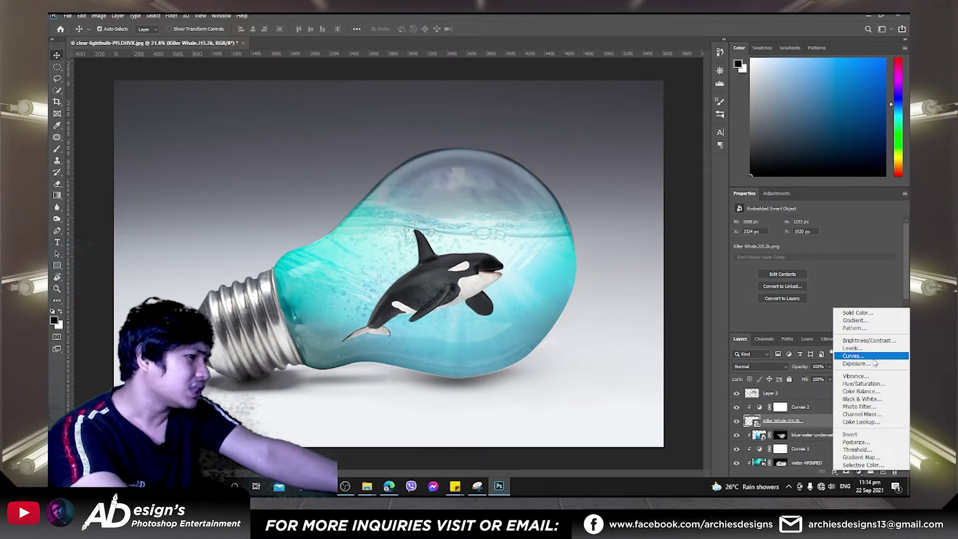
pyautogui.click(829, 420)
pyautogui.click(883, 473)
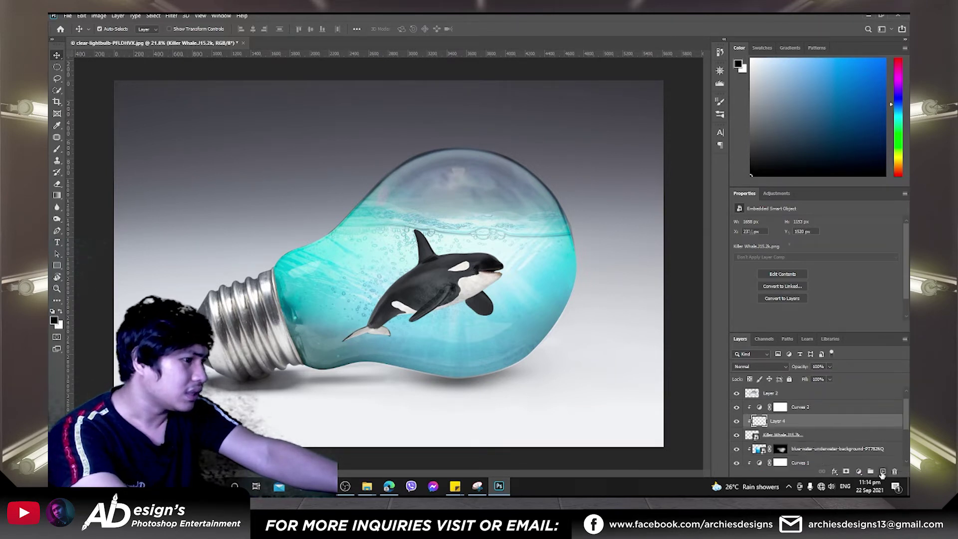
# Move Layer 4 back above the whale and clip it to the Killer Whale layer
pyautogui.moveTo(774, 420)
pyautogui.mouseDown()
pyautogui.moveTo(762, 439)
pyautogui.moveTo(775, 444)
pyautogui.mouseUp()
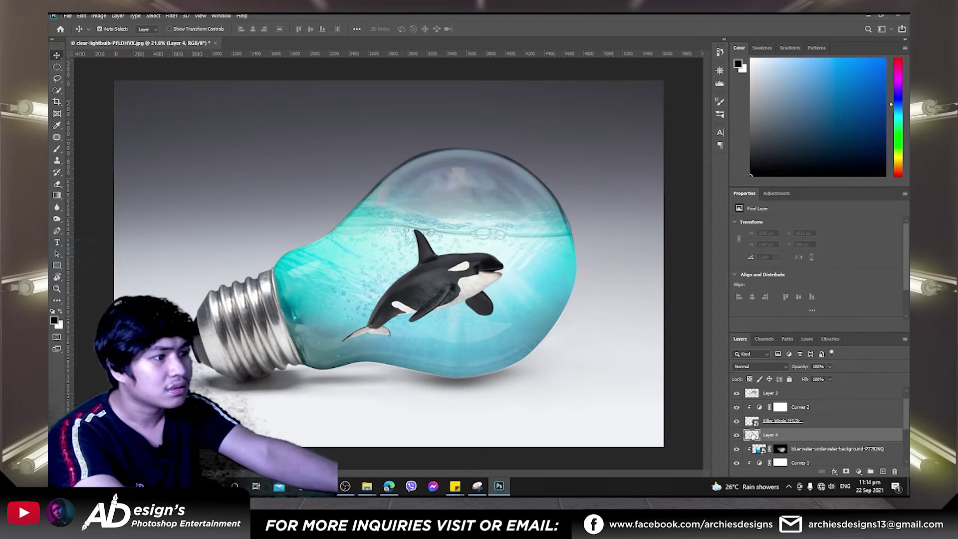
pyautogui.hotkey('ctrl', ']')
pyautogui.hotkey('ctrl', 'alt', 'g')
pyautogui.scroll(3, 65, 175)
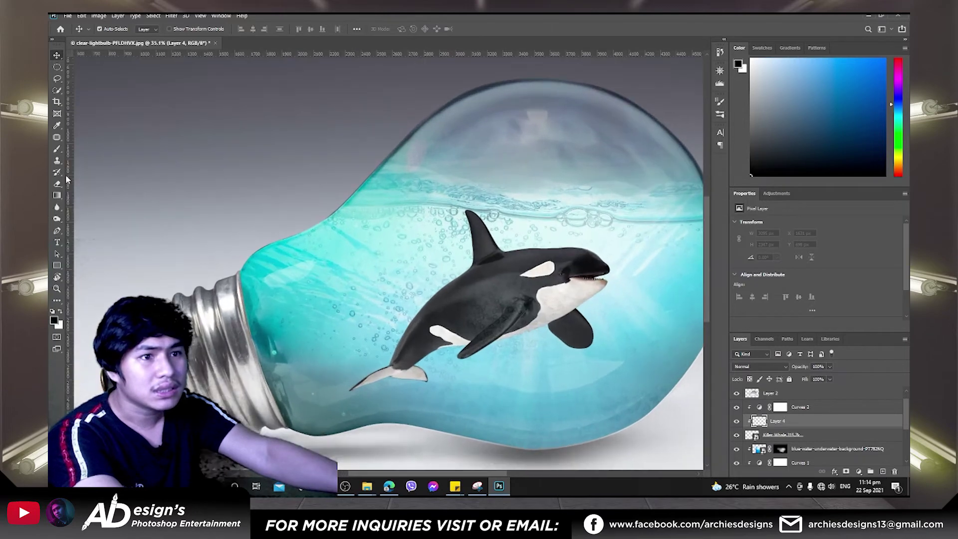
# Choose the Brush tool with a soft 150 px tip
pyautogui.click(57, 150)
pyautogui.scroll(2, 514, 298)
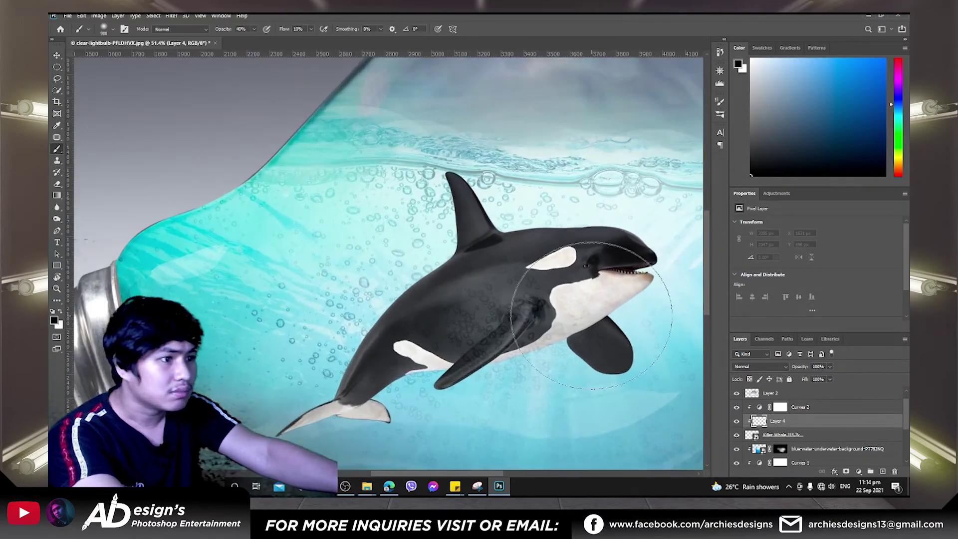
pyautogui.click(58, 127)
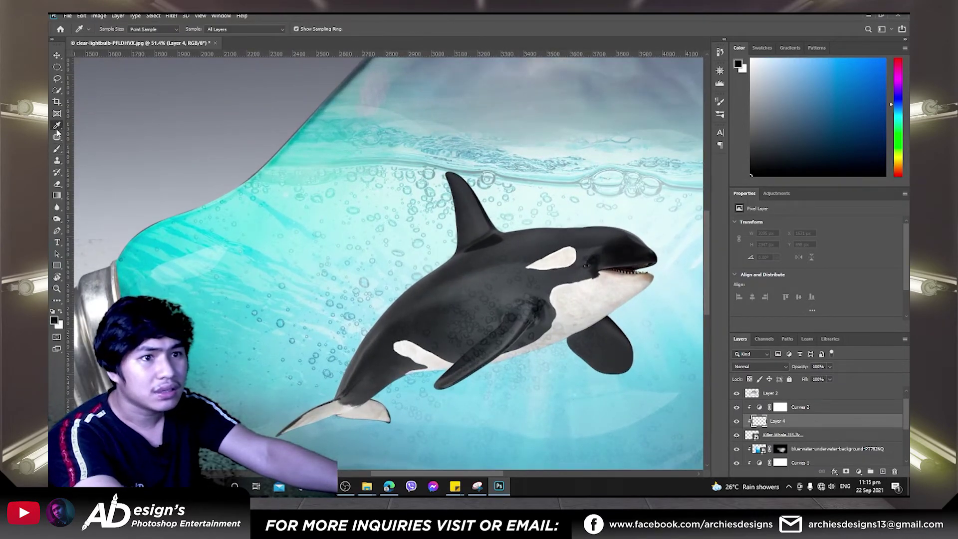
pyautogui.rightClick(57, 130)
pyautogui.click(57, 149)
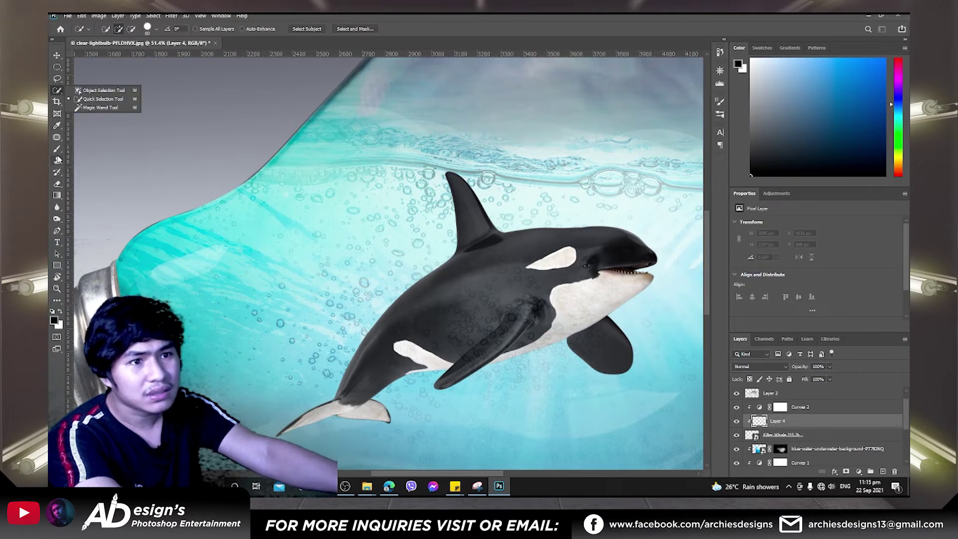
pyautogui.rightClick(57, 150)
pyautogui.click(98, 151)
pyautogui.scroll(3, 461, 382)
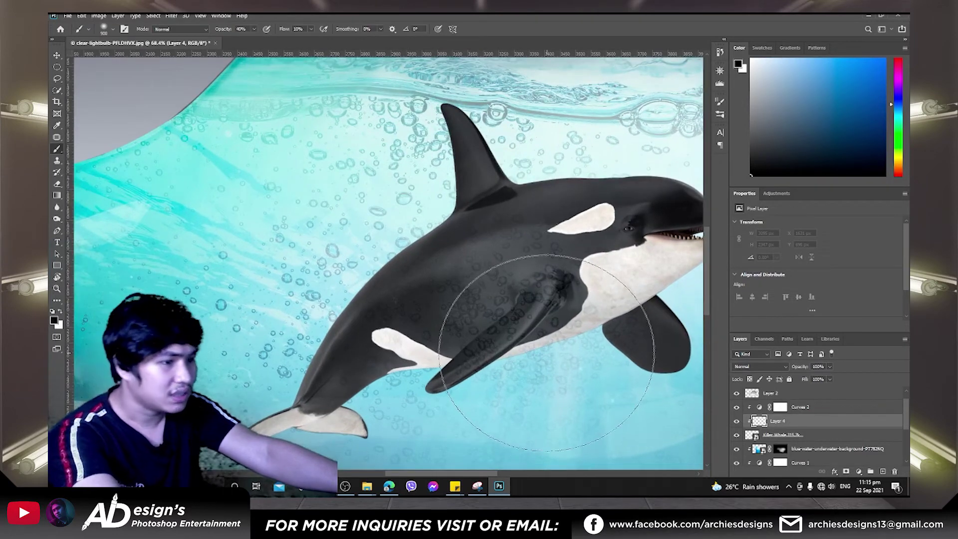
pyautogui.press('[')
pyautogui.press('[')
pyautogui.press('[')
pyautogui.press('[')
pyautogui.press('[')
pyautogui.press('[')
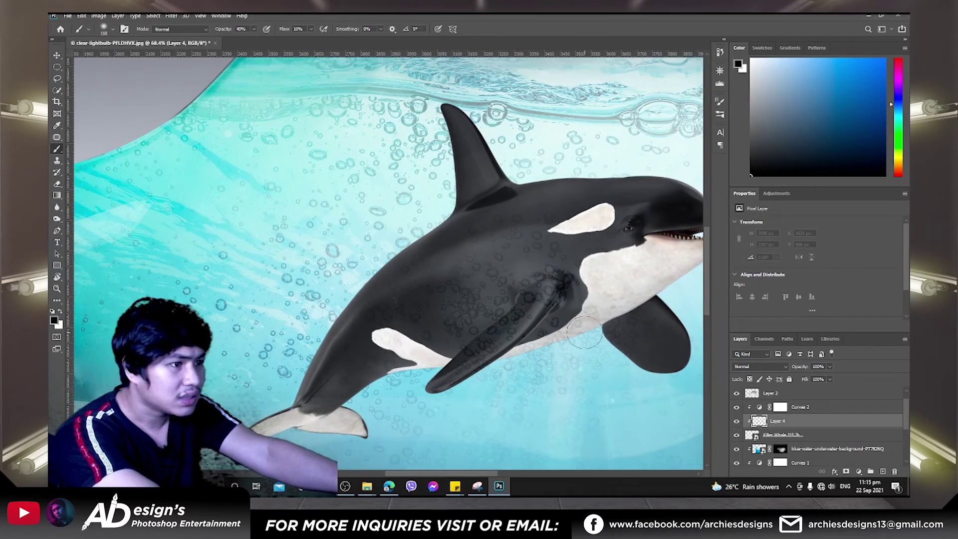
pyautogui.click(112, 31)
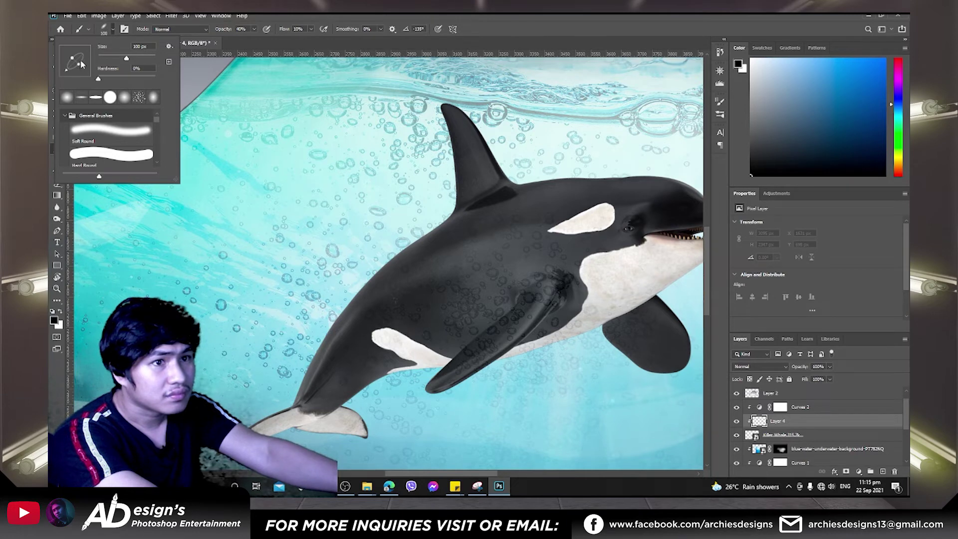
pyautogui.click(552, 344)
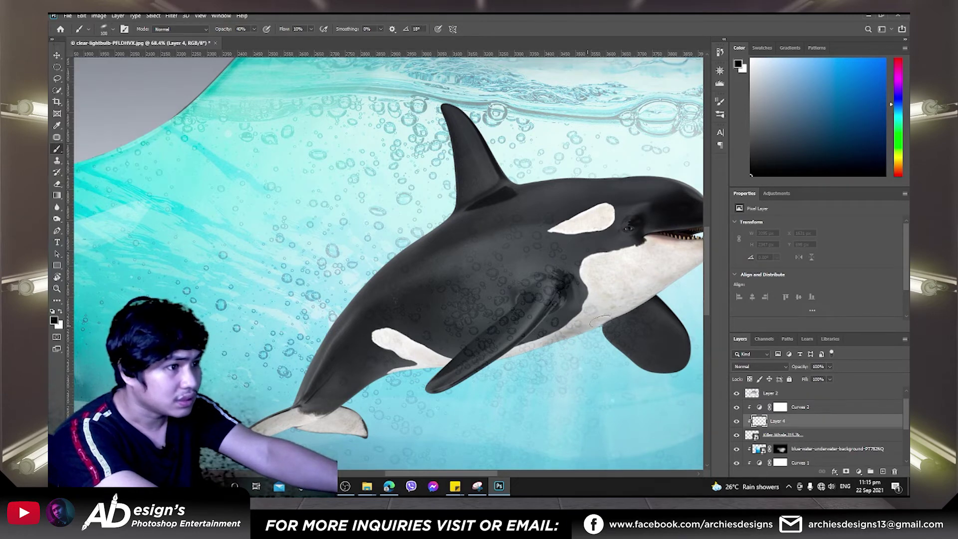
pyautogui.scroll(2, 631, 325)
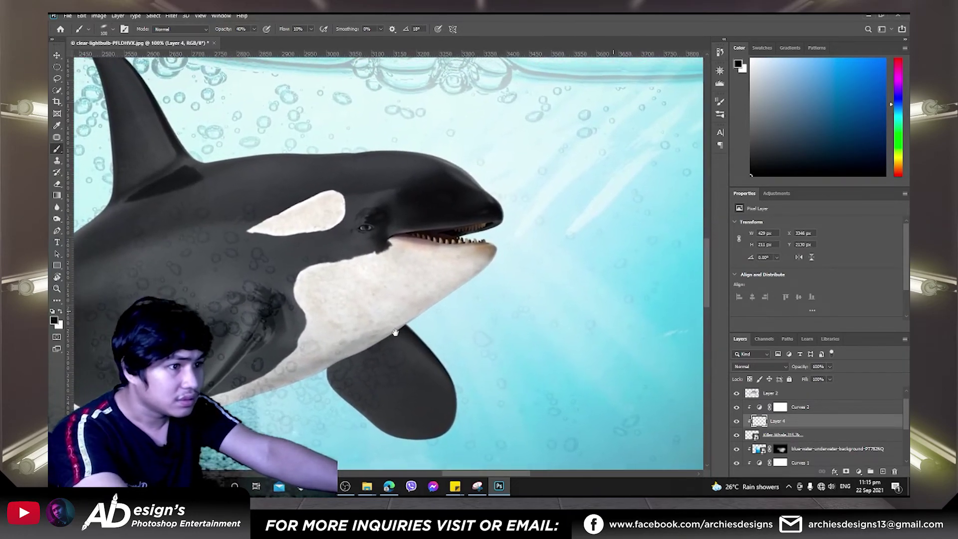
# Shade the whale's white lower jaw grey with a 150–175 px soft brush
pyautogui.moveTo(349, 338)
pyautogui.mouseDown()
pyautogui.moveTo(429, 280)
pyautogui.moveTo(390, 319)
pyautogui.mouseUp()
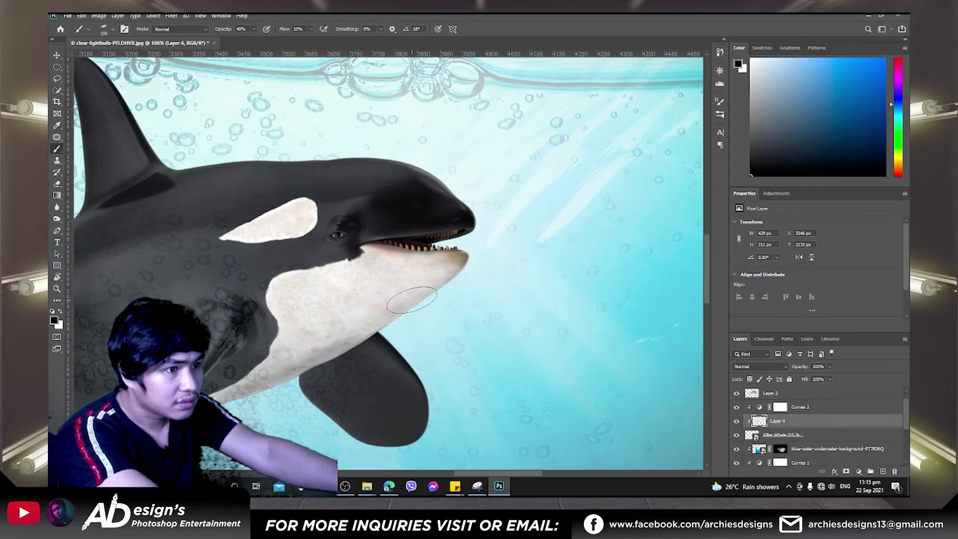
pyautogui.press(']')
pyautogui.moveTo(414, 289); pyautogui.dragTo(279, 372)
pyautogui.moveTo(120, 470)
pyautogui.mouseDown()
pyautogui.moveTo(455, 246)
pyautogui.moveTo(211, 313)
pyautogui.moveTo(273, 356)
pyautogui.mouseUp()
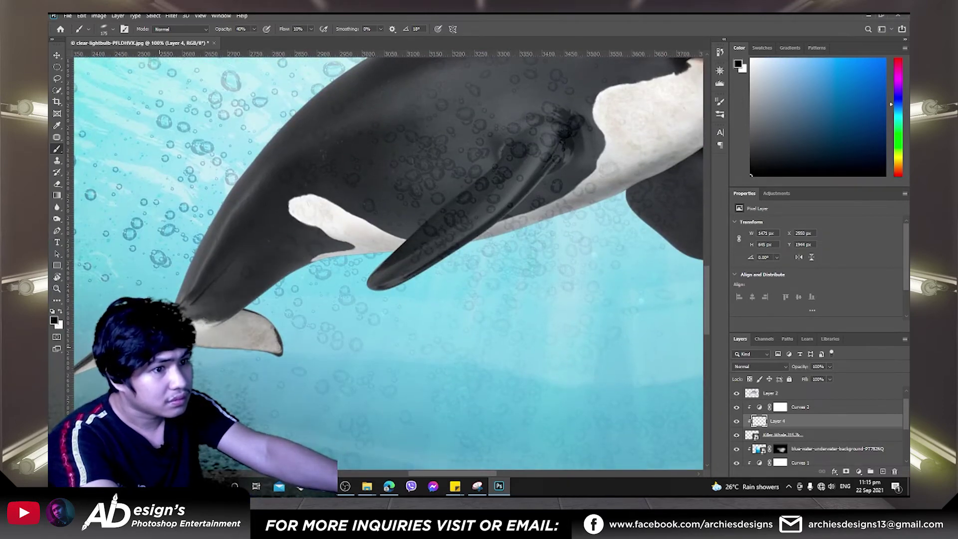
pyautogui.scroll(-5, 249, 300)
pyautogui.scroll(2, 429, 220)
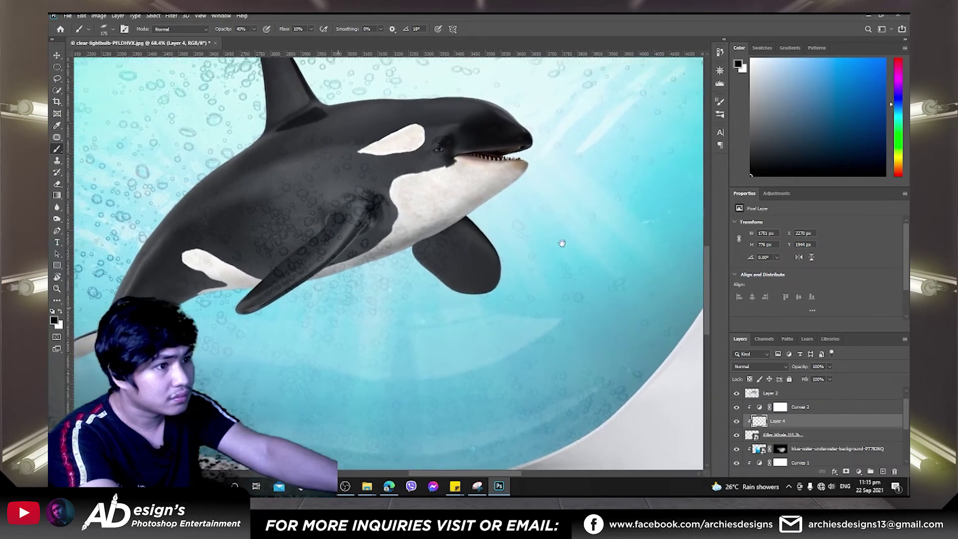
pyautogui.scroll(2, 432, 217)
pyautogui.scroll(4, 434, 216)
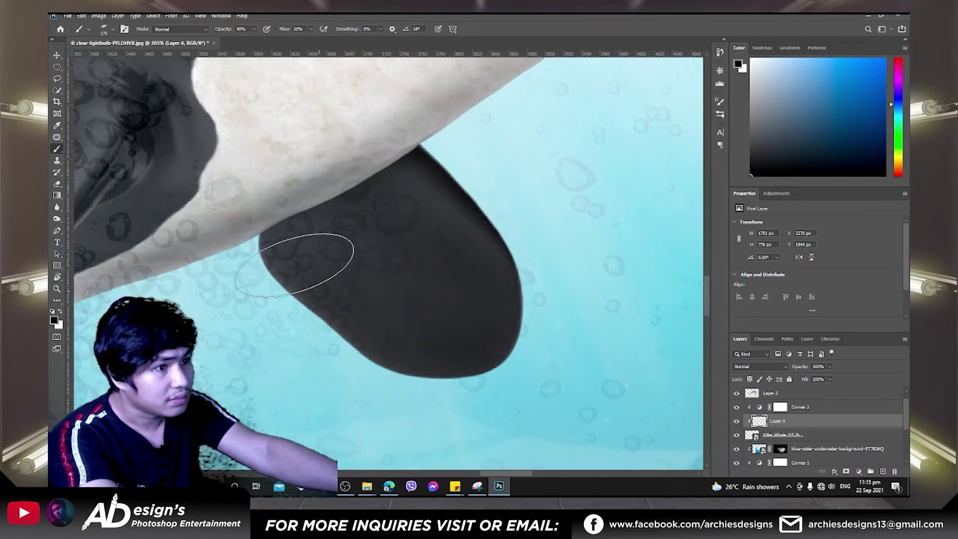
pyautogui.scroll(-3, 392, 157)
# Shade the white belly near the pectoral fin and the tail patch grey, then fit the image on screen
pyautogui.moveTo(392, 157); pyautogui.dragTo(352, 317)
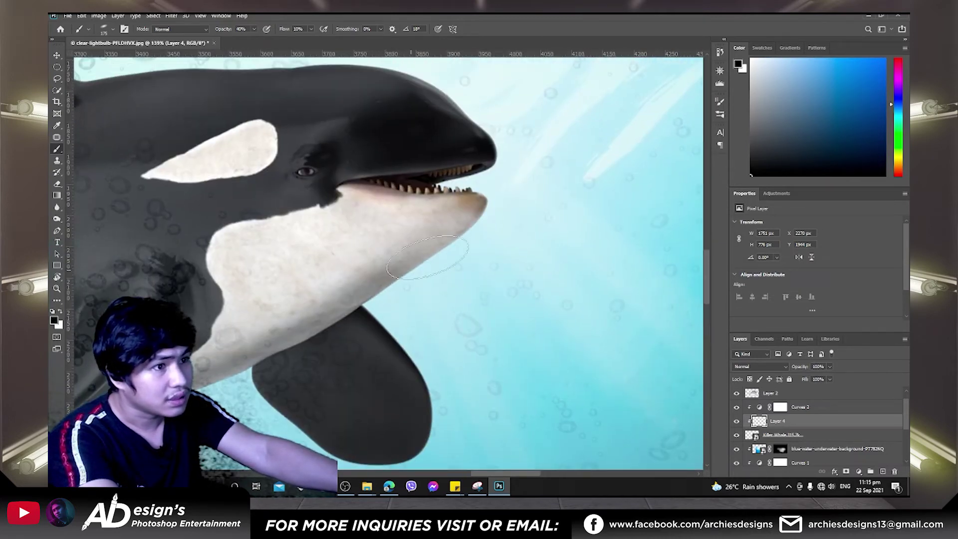
pyautogui.scroll(-3, 434, 282)
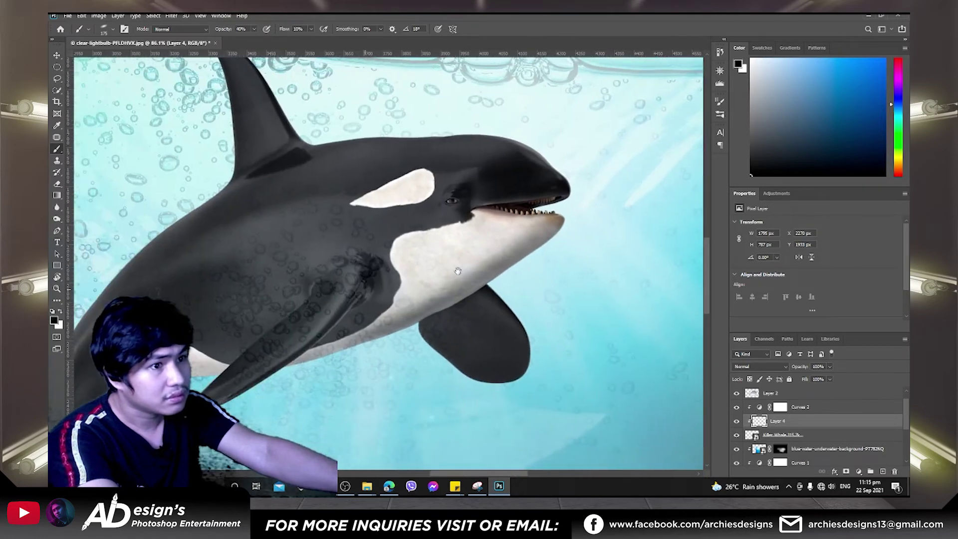
pyautogui.scroll(2, 466, 261)
pyautogui.scroll(1, 449, 199)
pyautogui.moveTo(416, 109); pyautogui.dragTo(561, 104)
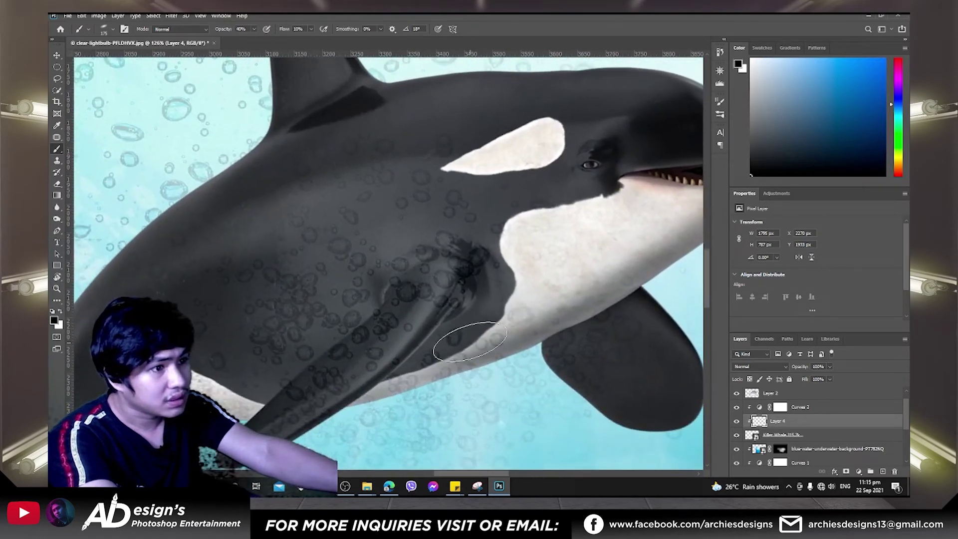
pyautogui.moveTo(428, 370)
pyautogui.mouseDown()
pyautogui.moveTo(499, 324)
pyautogui.moveTo(549, 309)
pyautogui.mouseUp()
pyautogui.moveTo(492, 331); pyautogui.dragTo(472, 355)
pyautogui.scroll(-3, 472, 354)
pyautogui.scroll(2, 442, 316)
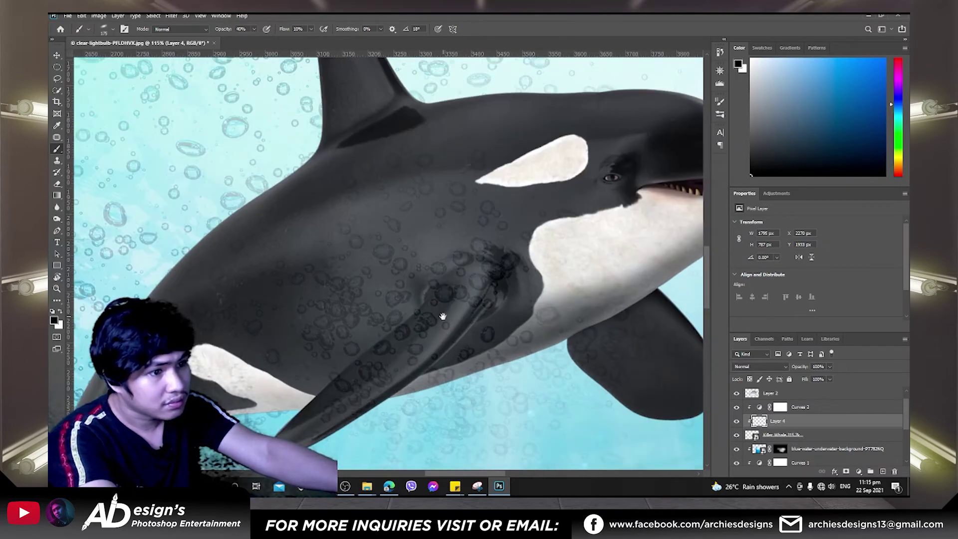
pyautogui.moveTo(260, 403)
pyautogui.mouseDown()
pyautogui.moveTo(228, 406)
pyautogui.moveTo(469, 300)
pyautogui.moveTo(324, 383)
pyautogui.mouseUp()
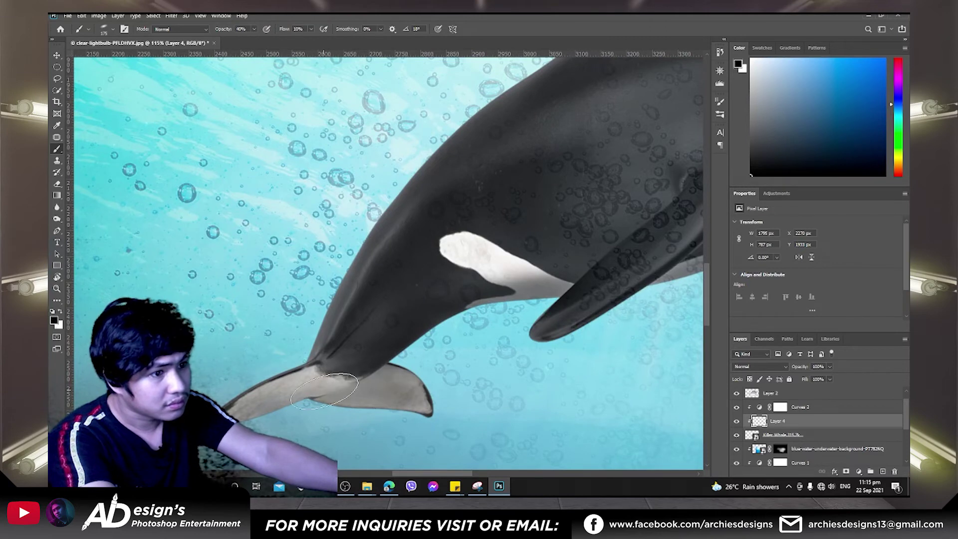
pyautogui.hotkey('ctrl', '0')
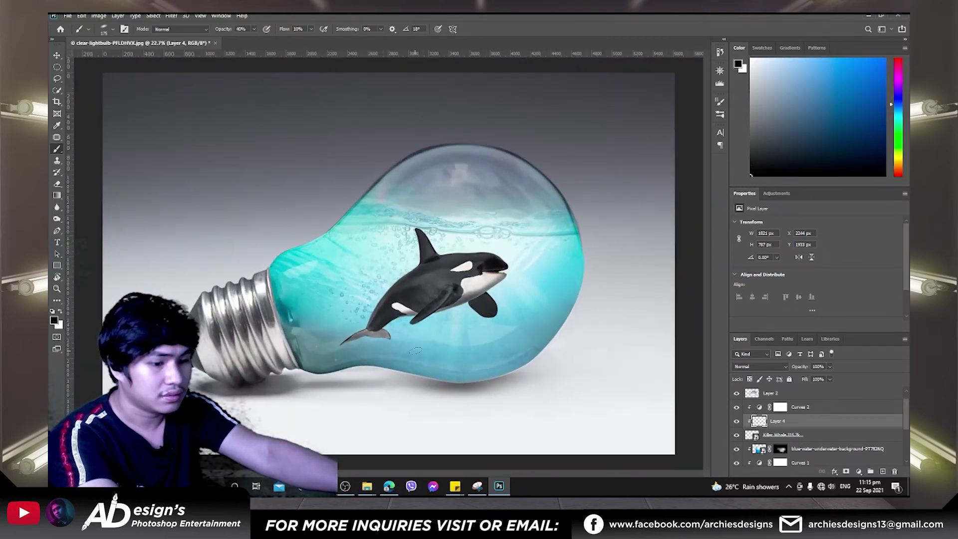
pyautogui.press('v')
pyautogui.click(424, 357)
pyautogui.hotkey('ctrl', '-')
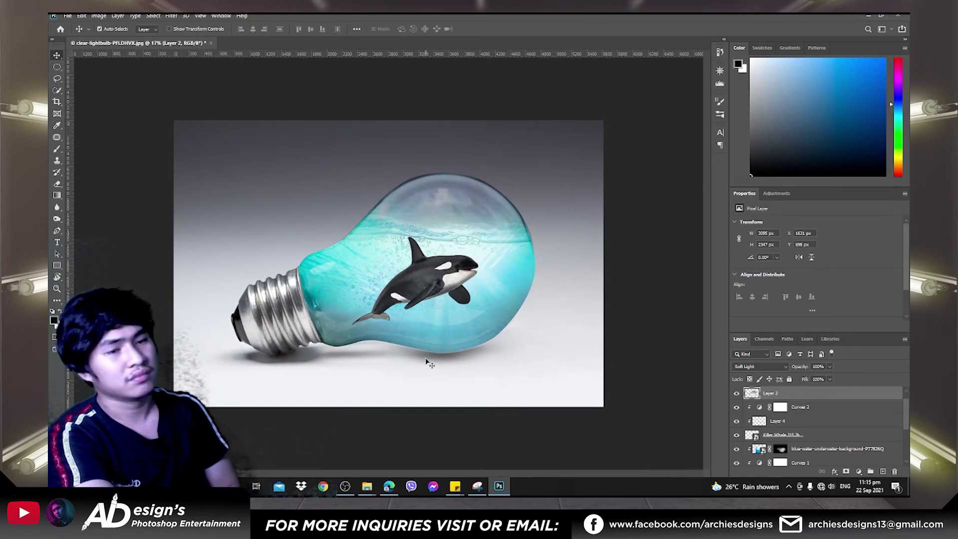
pyautogui.hotkey('ctrl', '-')
pyautogui.hotkey('ctrl', '+')
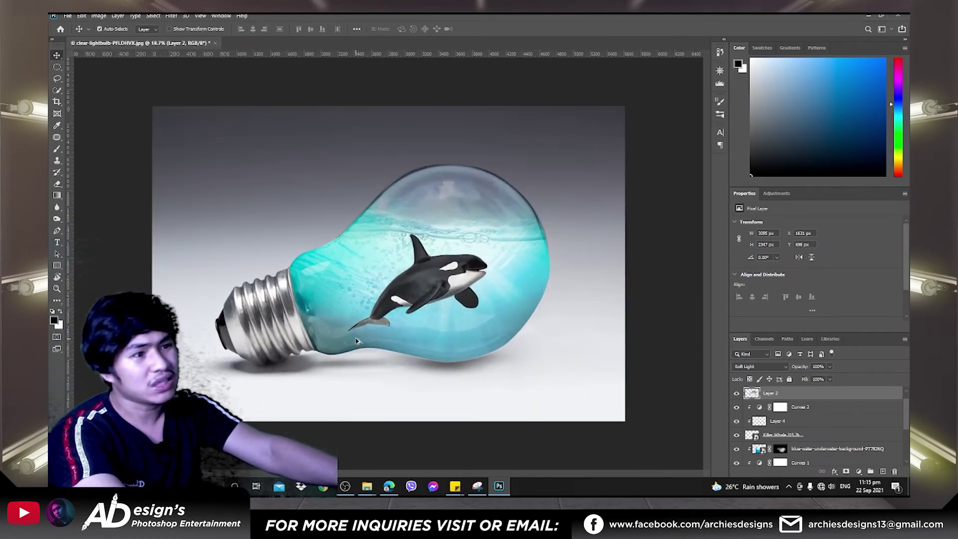
pyautogui.hotkey('ctrl', '-')
pyautogui.hotkey('ctrl', '-')
pyautogui.hotkey('ctrl', '+')
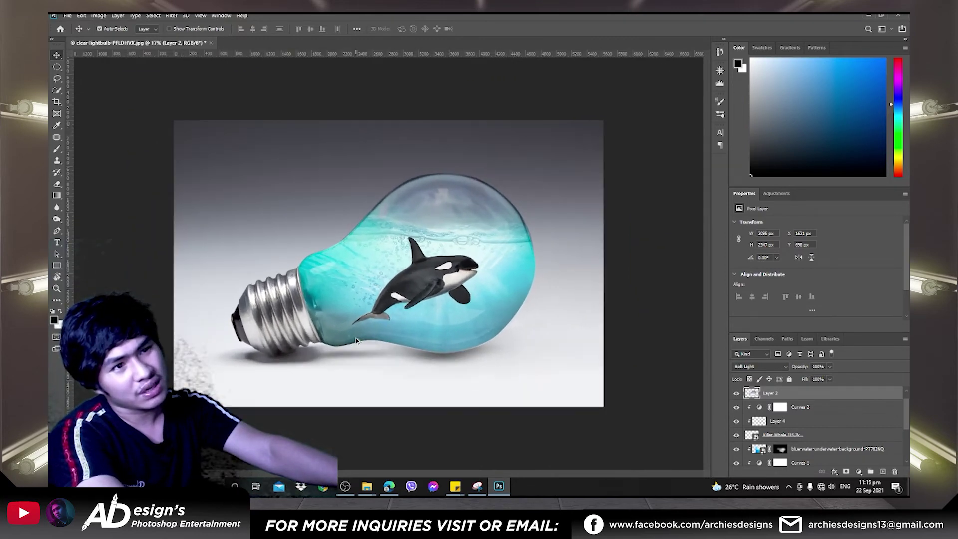